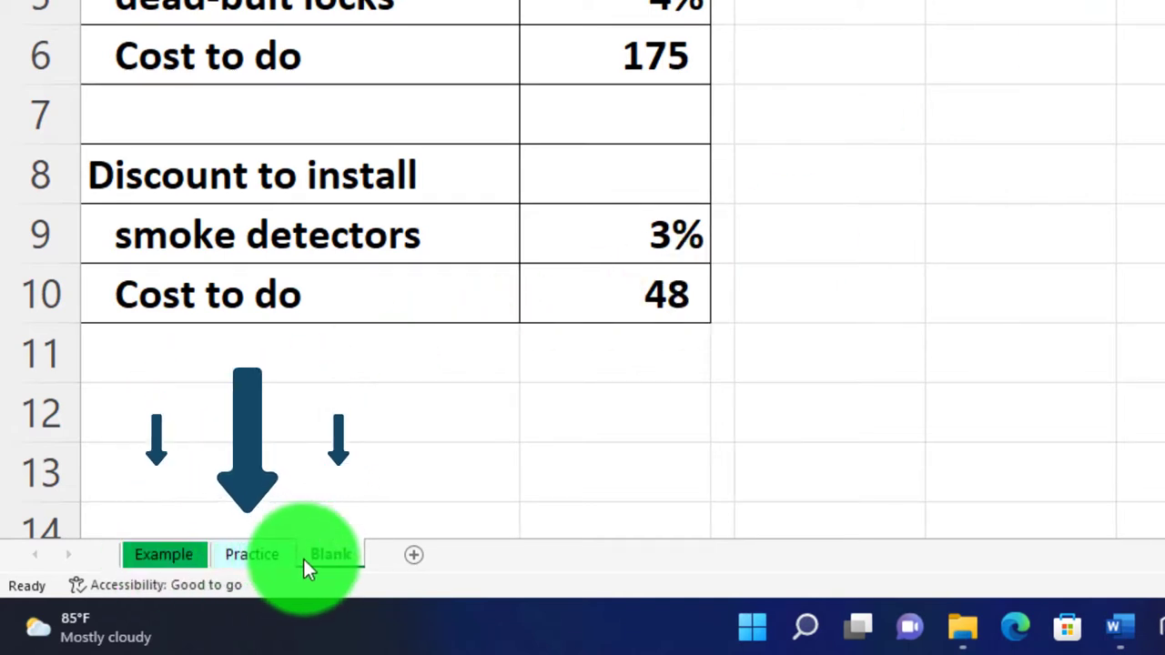
- Review the completed Example sheet and the Practice sheet, and return to the Blank sheet
{"action": "left_click", "coordinate": [180, 555]}
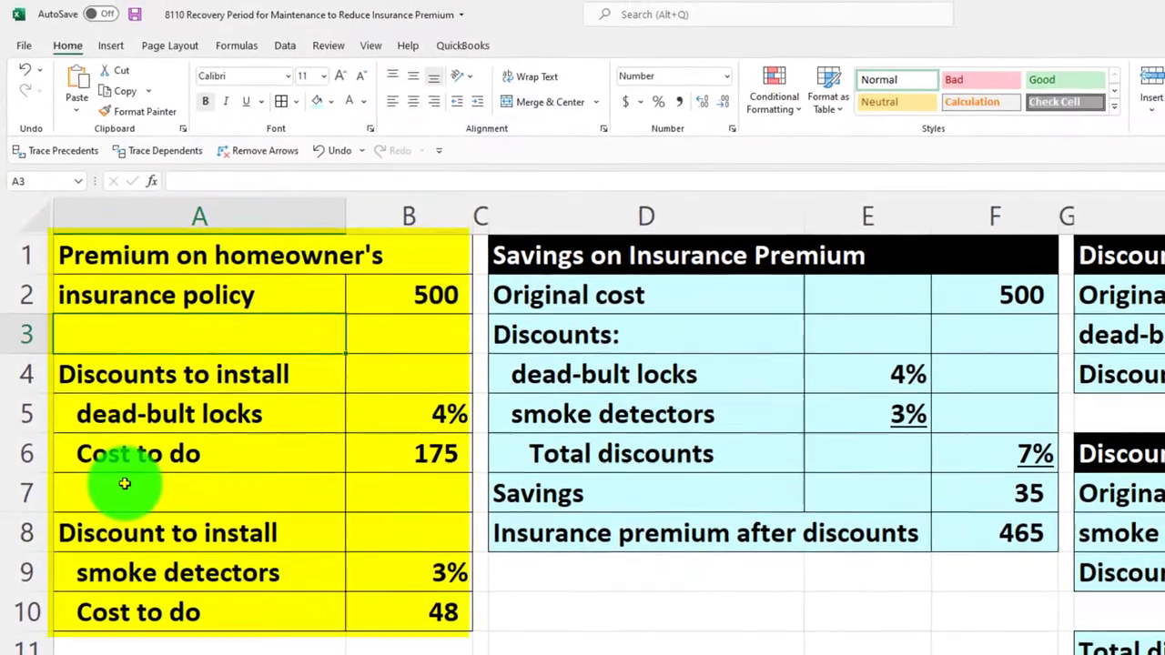
{"action": "left_click", "coordinate": [125, 484]}
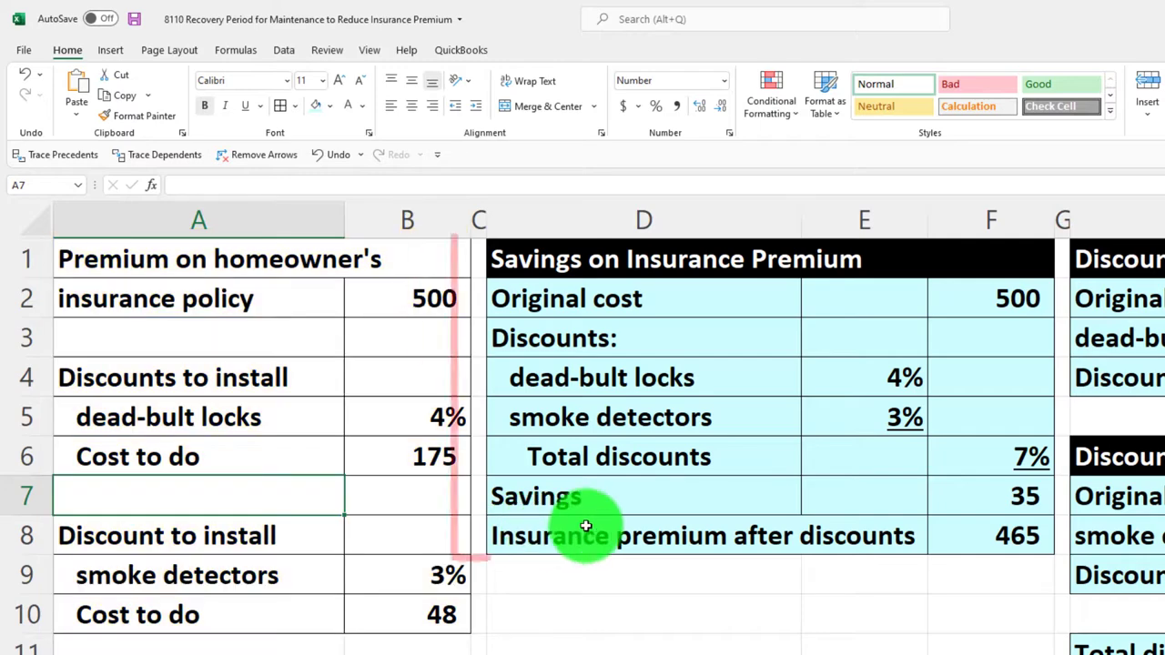
{"action": "left_click", "coordinate": [587, 522]}
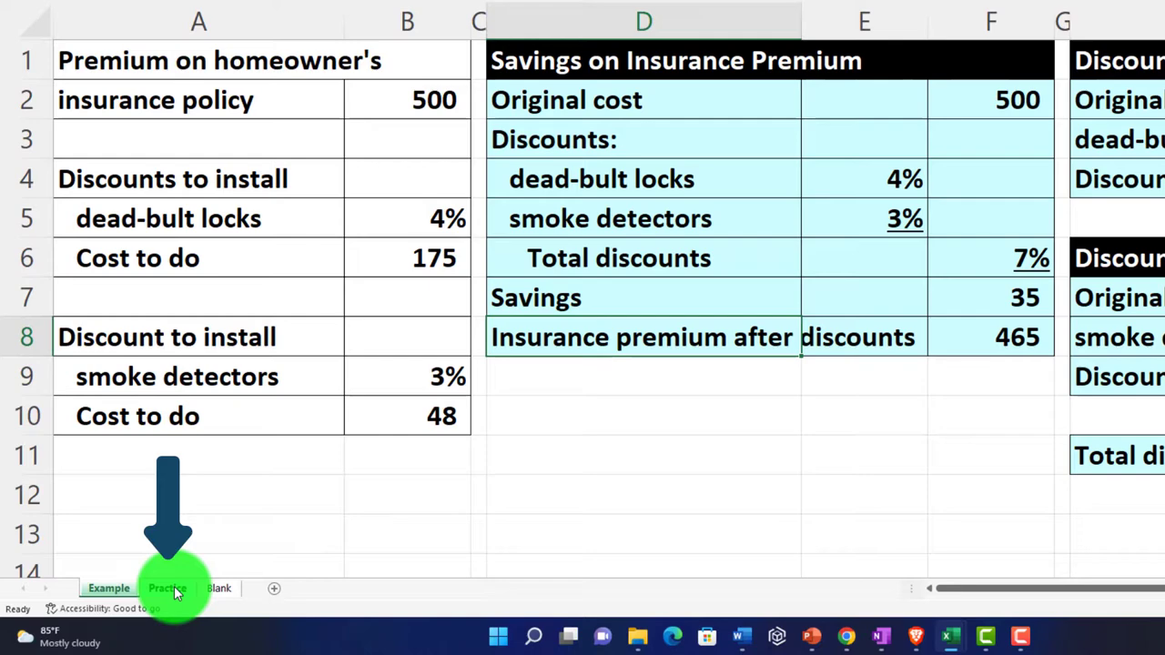
{"action": "left_click", "coordinate": [176, 590]}
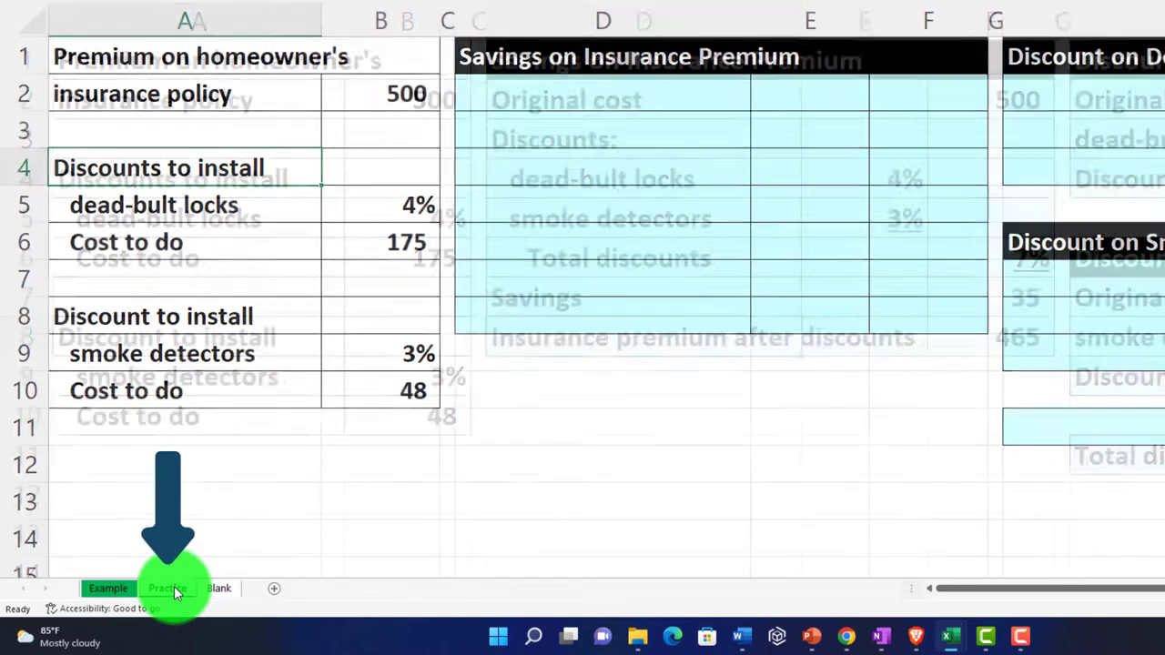
{"action": "left_click", "coordinate": [565, 211]}
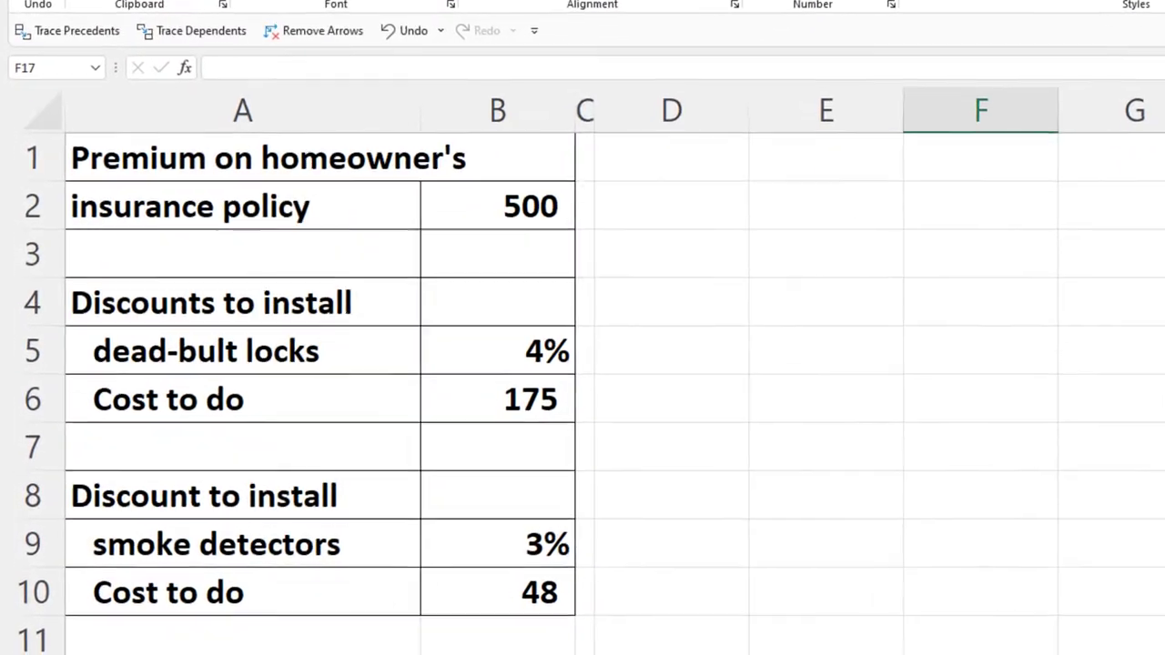
{"action": "left_click", "coordinate": [290, 565]}
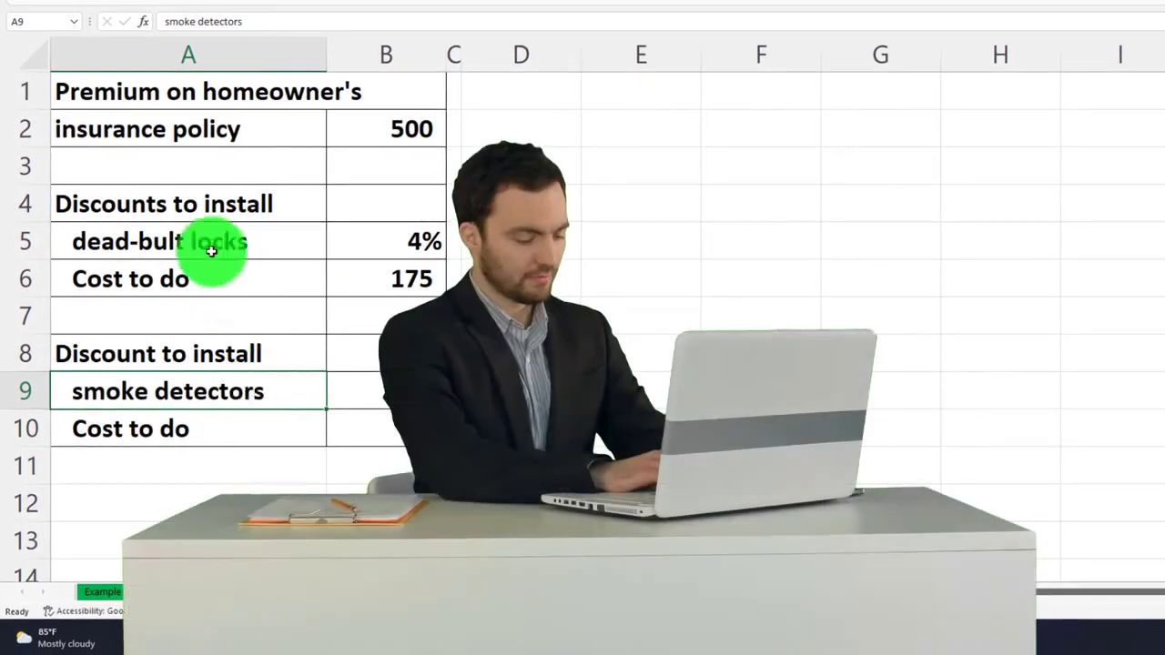
{"action": "left_click", "coordinate": [35, 48]}
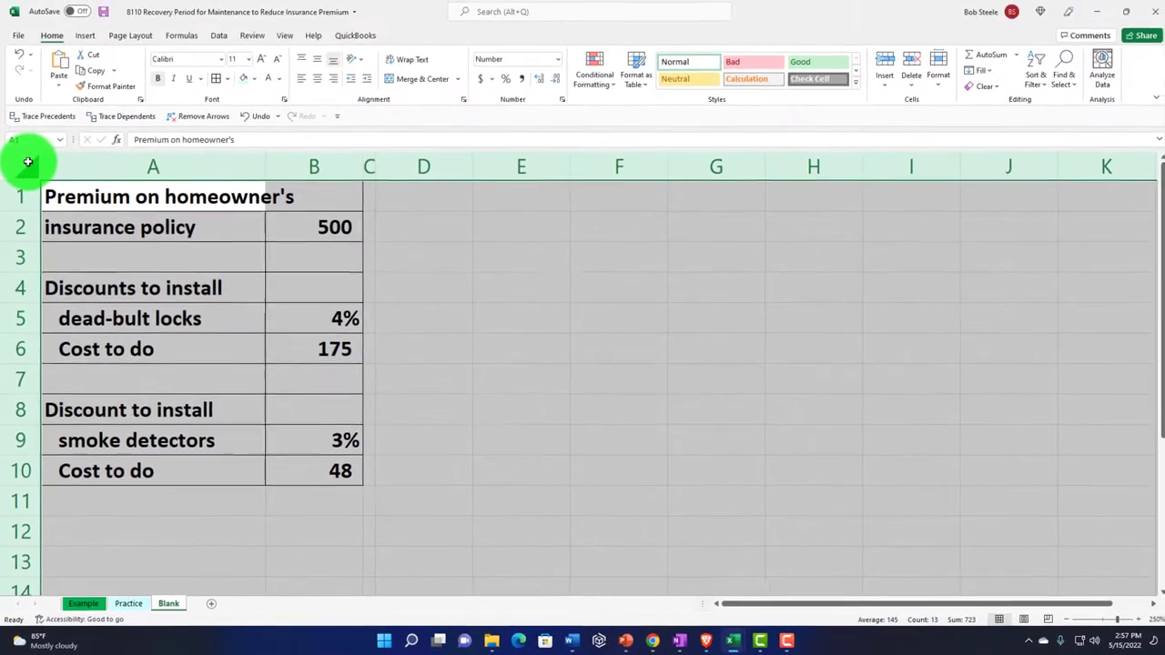
{"action": "right_click", "coordinate": [460, 293]}
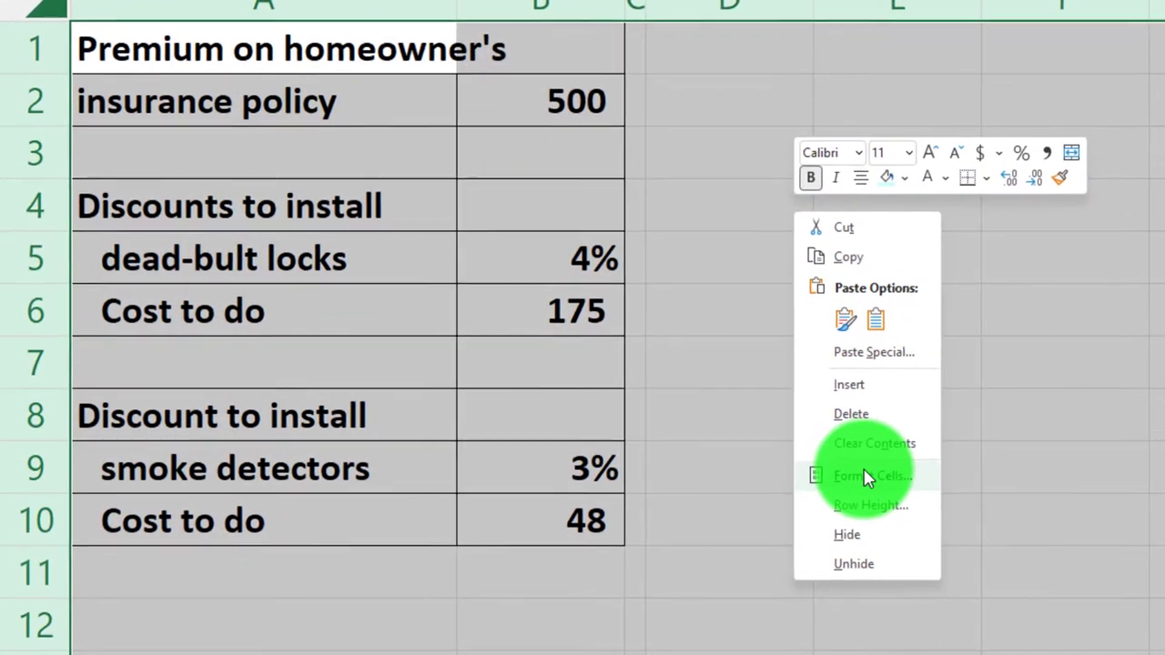
{"action": "left_click", "coordinate": [866, 476]}
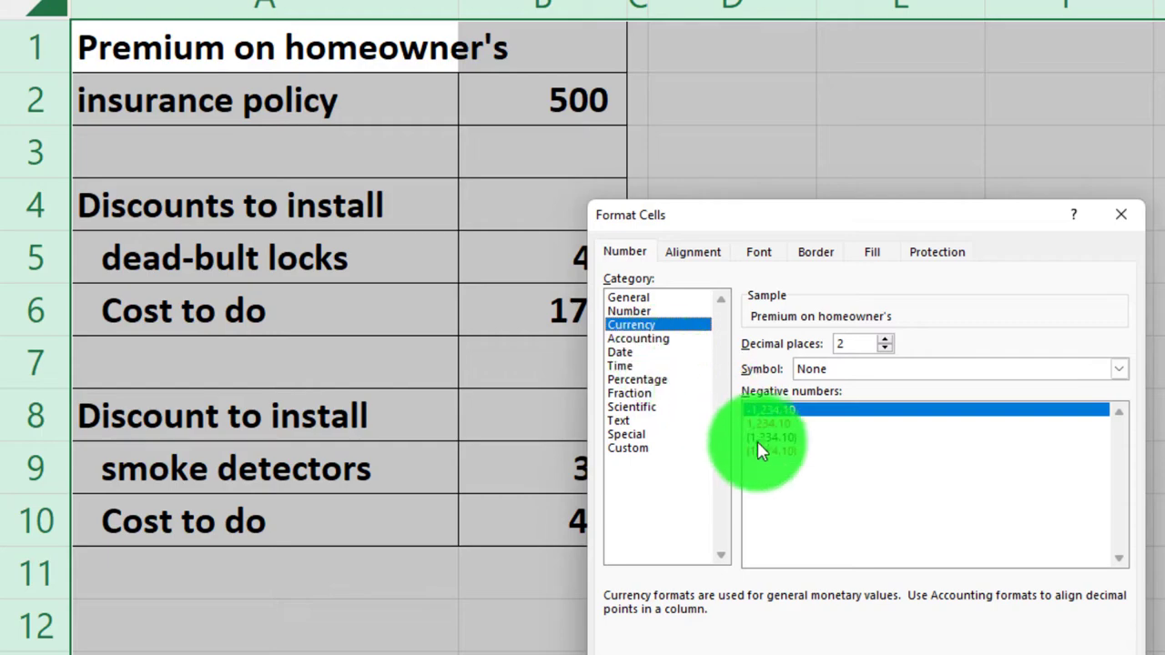
{"action": "left_click", "coordinate": [760, 449]}
{"action": "left_click", "coordinate": [899, 370]}
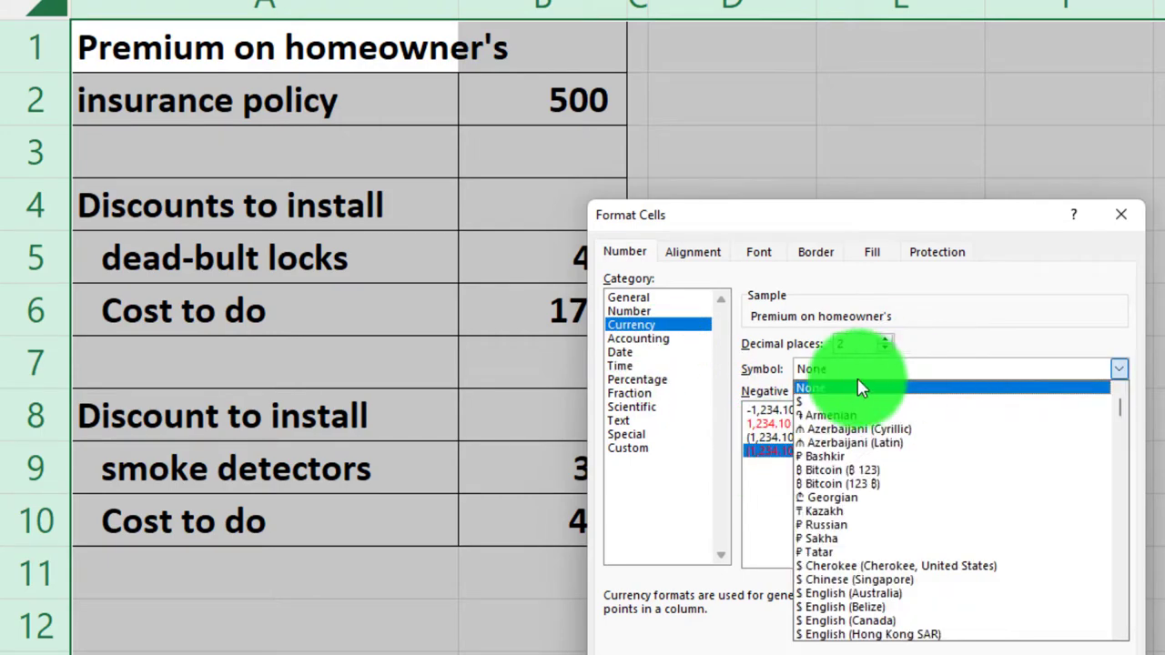
{"action": "left_click", "coordinate": [832, 385]}
{"action": "left_click", "coordinate": [885, 348]}
{"action": "left_click", "coordinate": [885, 348]}
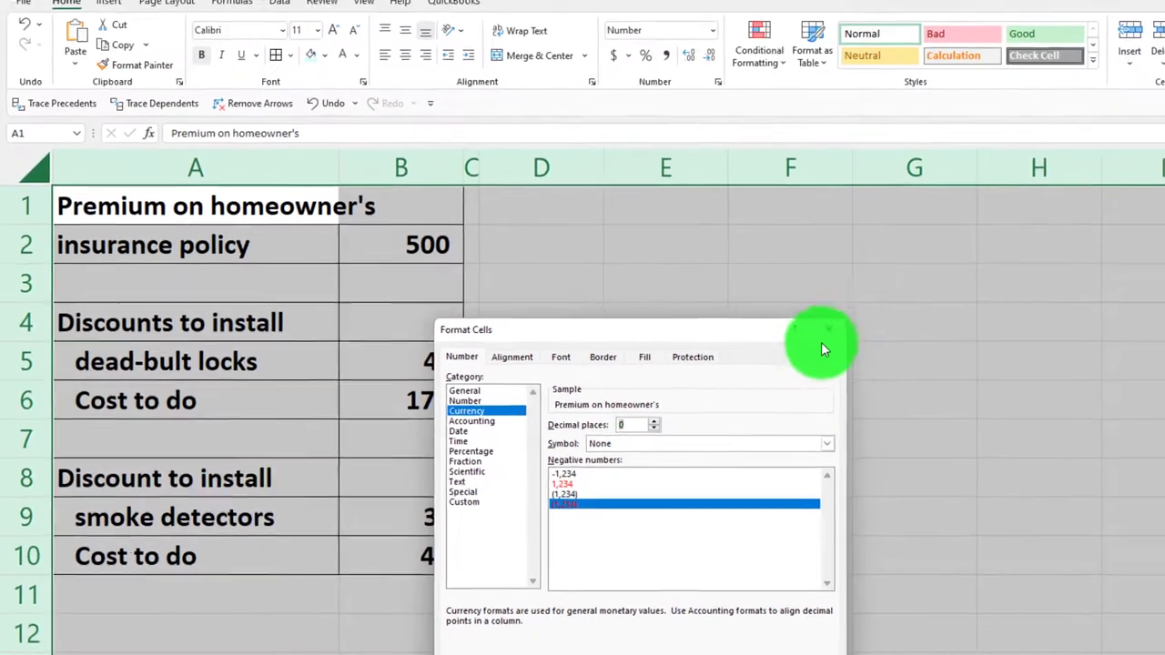
{"action": "key", "text": "Return"}
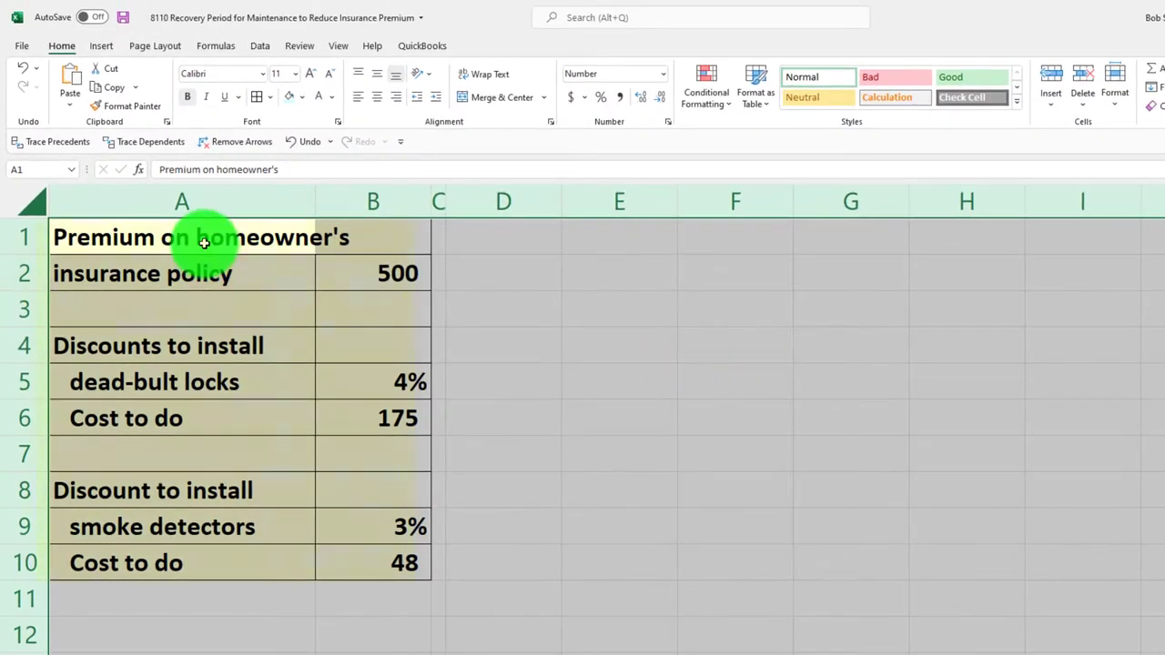
- Examine the given premium, discount percentages and installation costs in A1:B10, and the spacer column C
{"action": "left_click_drag", "start_coordinate": [204, 242], "coordinate": [341, 548]}
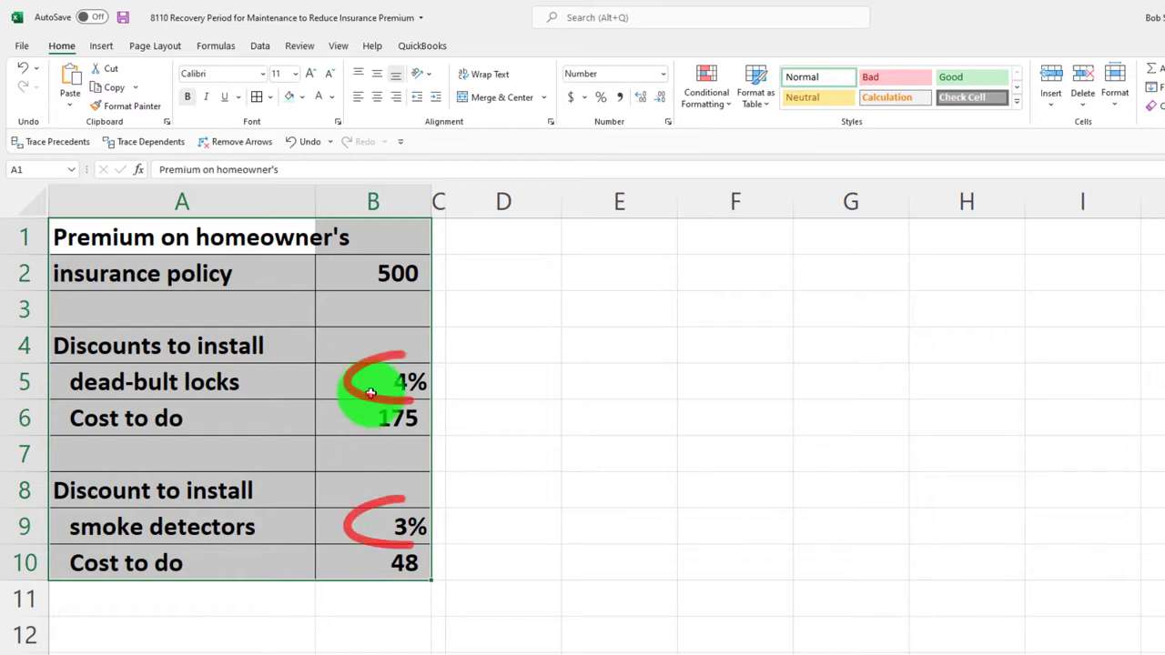
{"action": "left_click", "coordinate": [372, 382]}
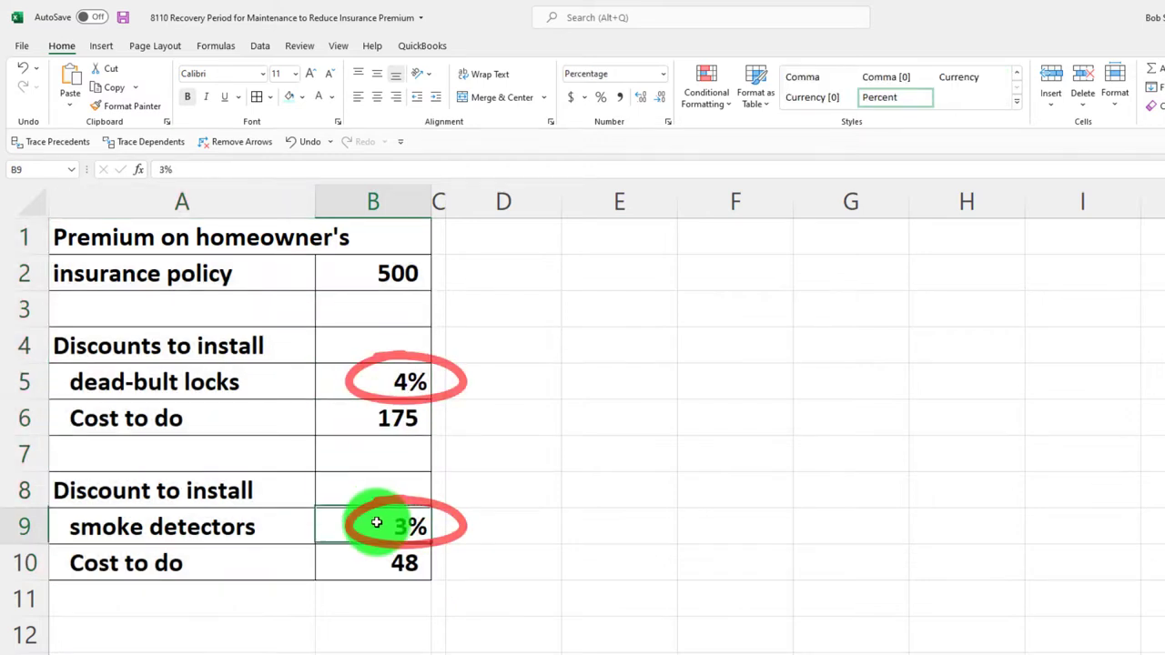
{"action": "left_click", "coordinate": [438, 205]}
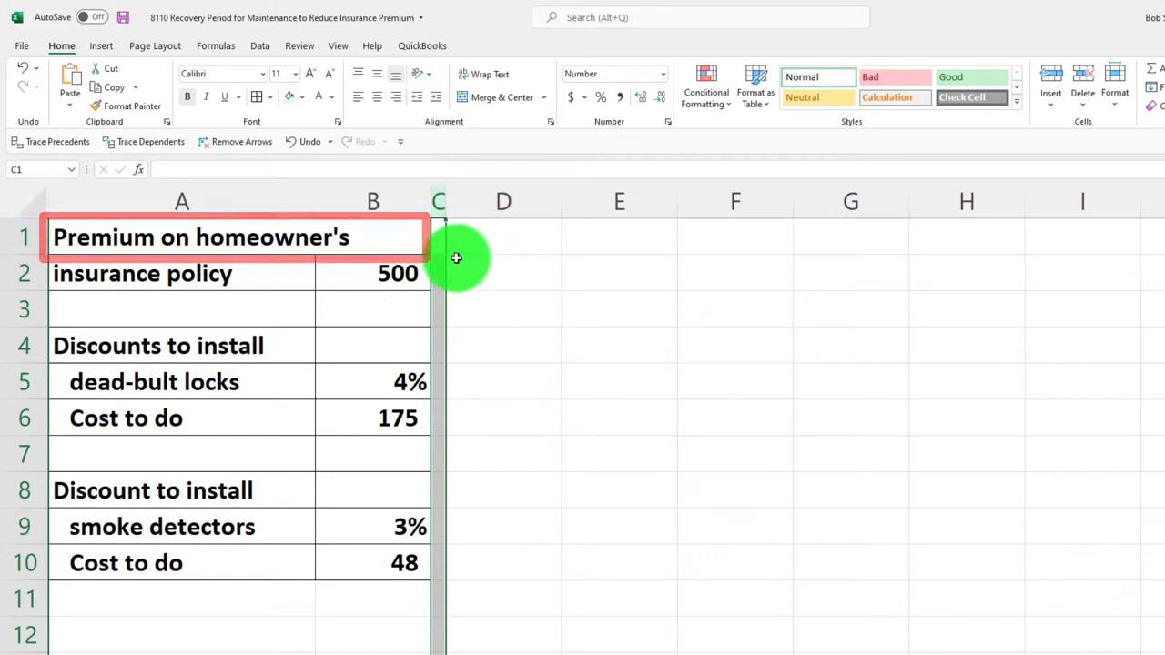
{"action": "left_click", "coordinate": [393, 270]}
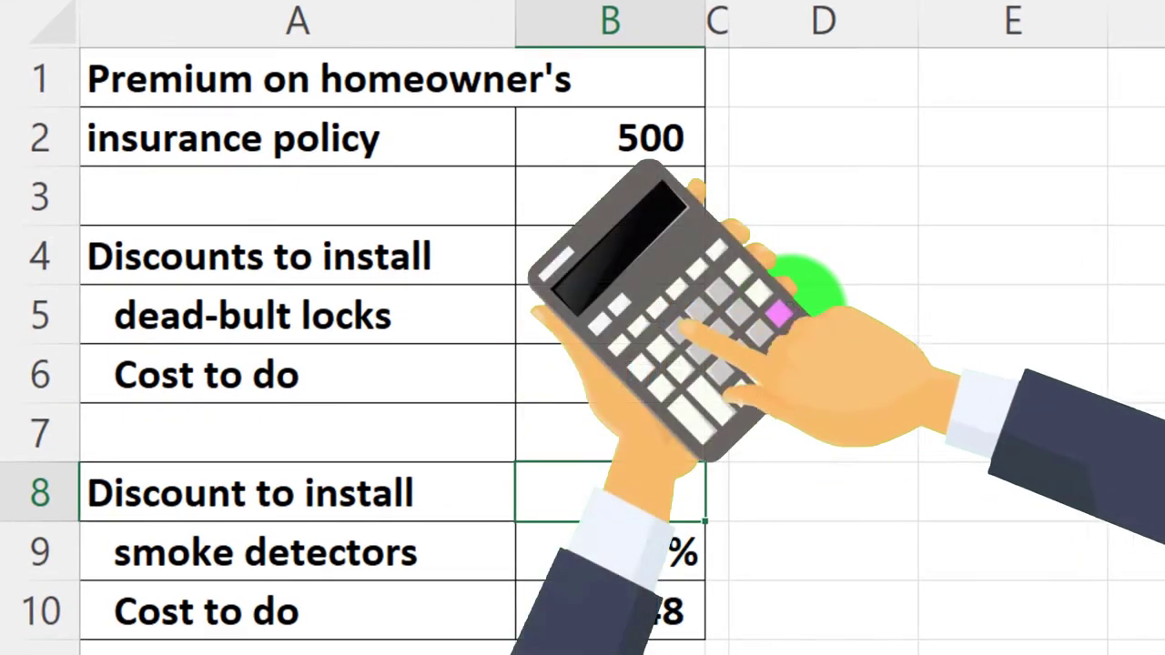
{"action": "key", "text": "Left"}
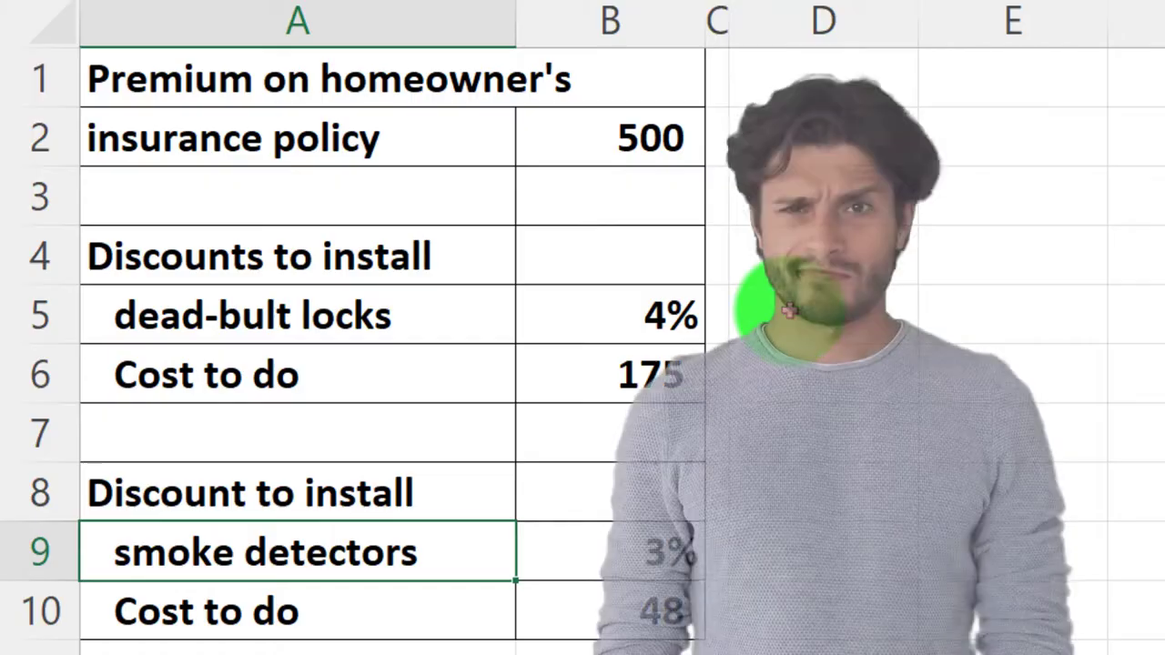
{"action": "key", "text": "Down"}
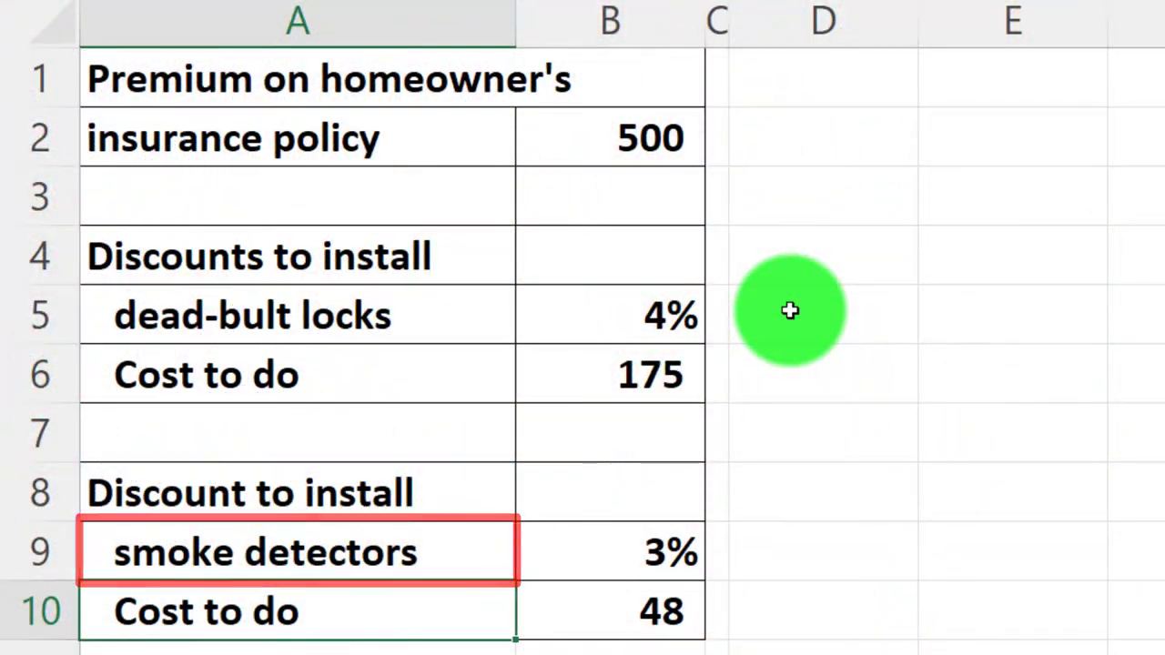
- Widen column D to about twice its width and enter the heading "Savings on Insurance Primium" in D1
{"action": "left_click", "coordinate": [789, 311]}
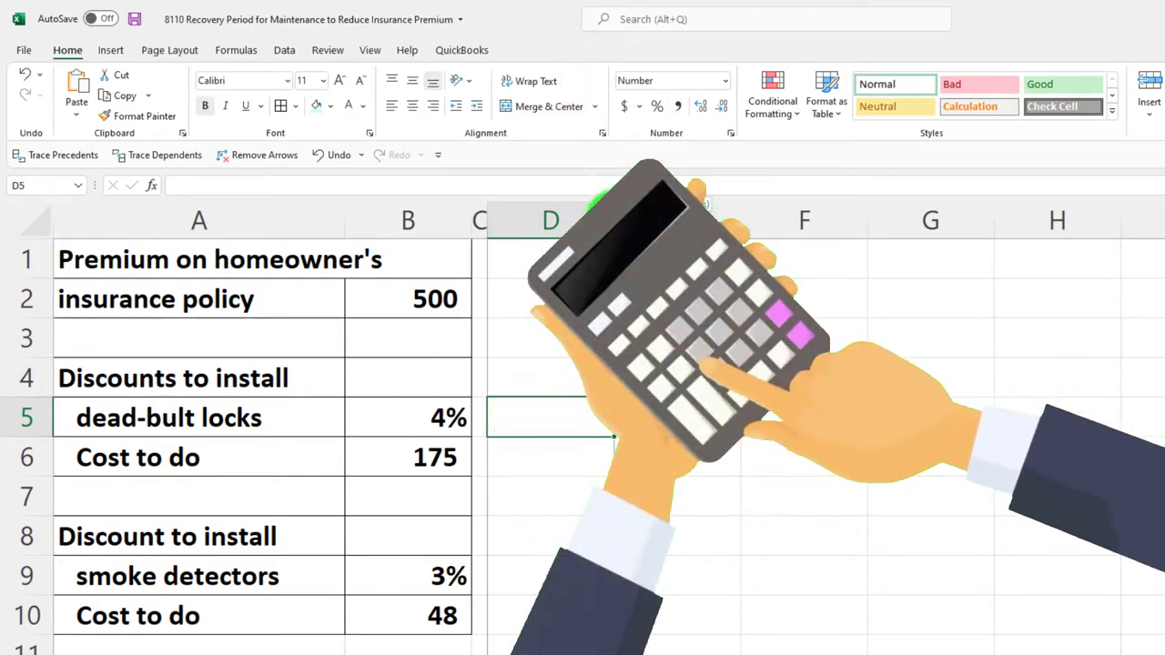
{"action": "left_click_drag", "start_coordinate": [614, 227], "coordinate": [729, 230]}
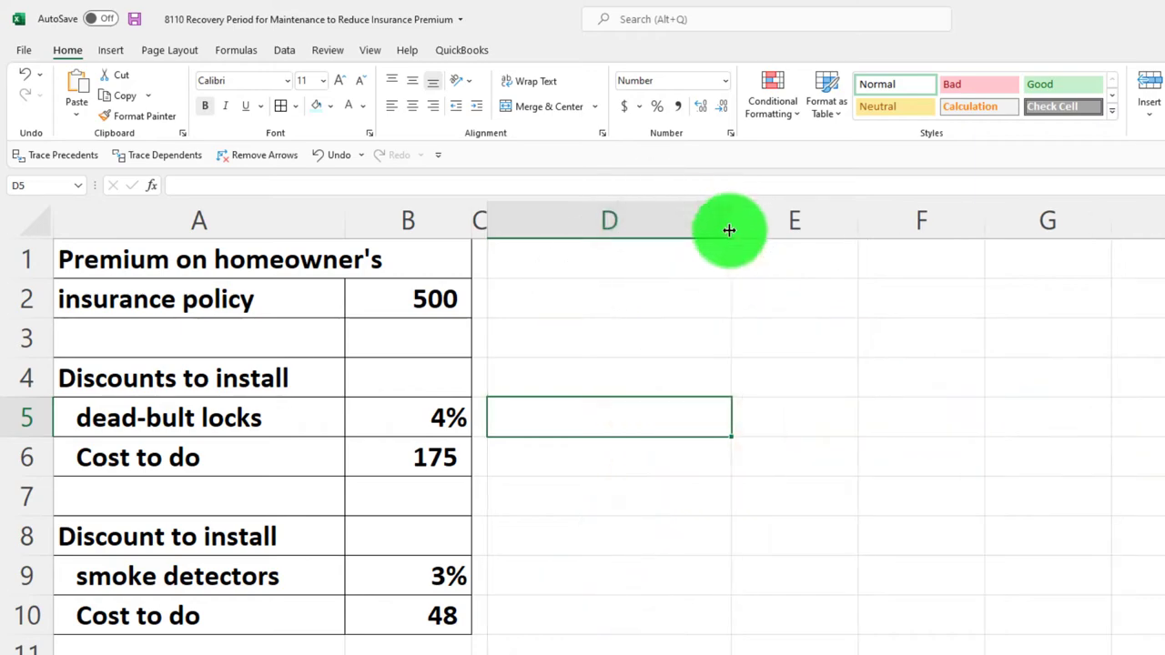
{"action": "left_click", "coordinate": [635, 265]}
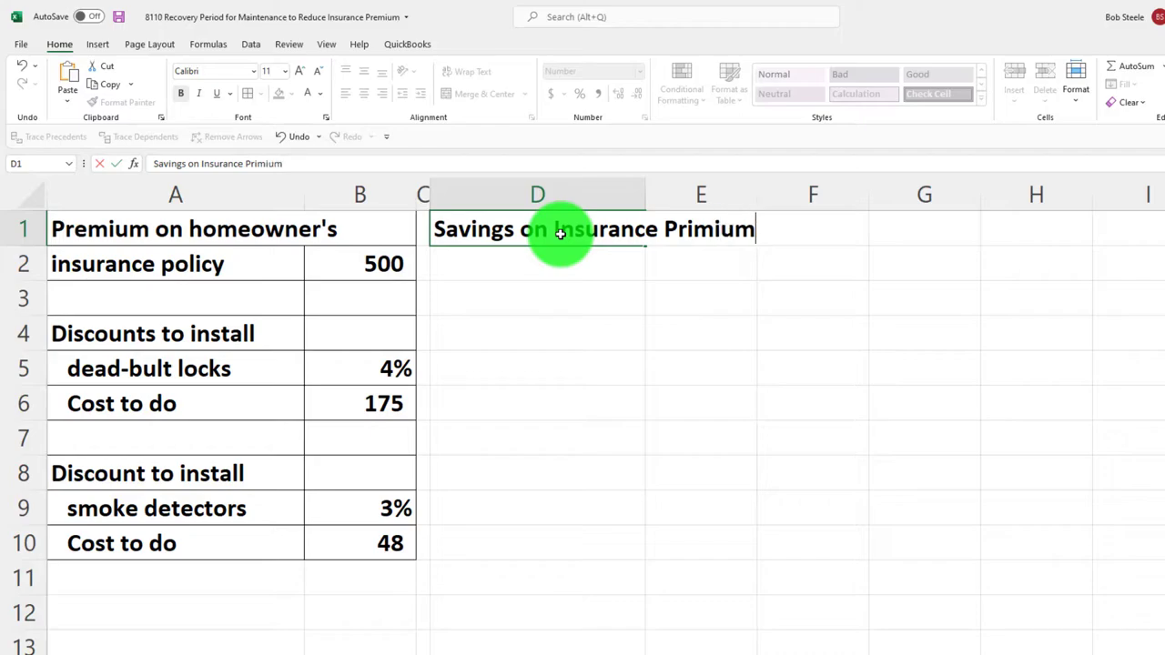
{"action": "key", "text": "Return"}
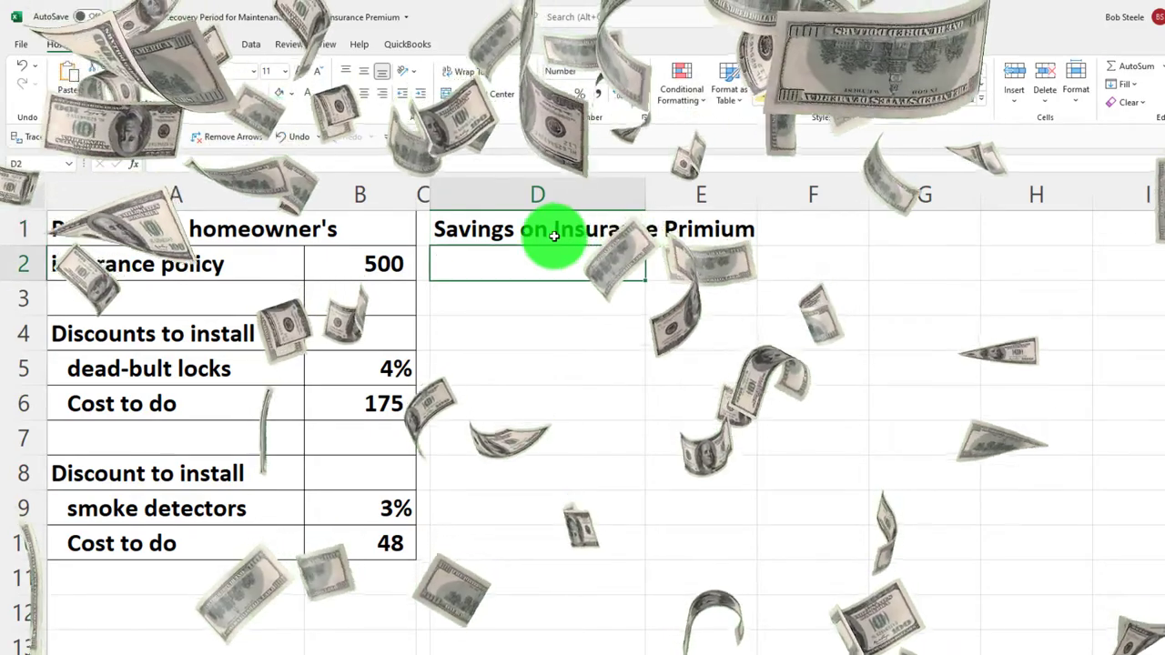
- Widen column D slightly more and format the heading cells D1:F1 with a black fill and white text
{"action": "left_click_drag", "start_coordinate": [645, 197], "coordinate": [658, 197]}
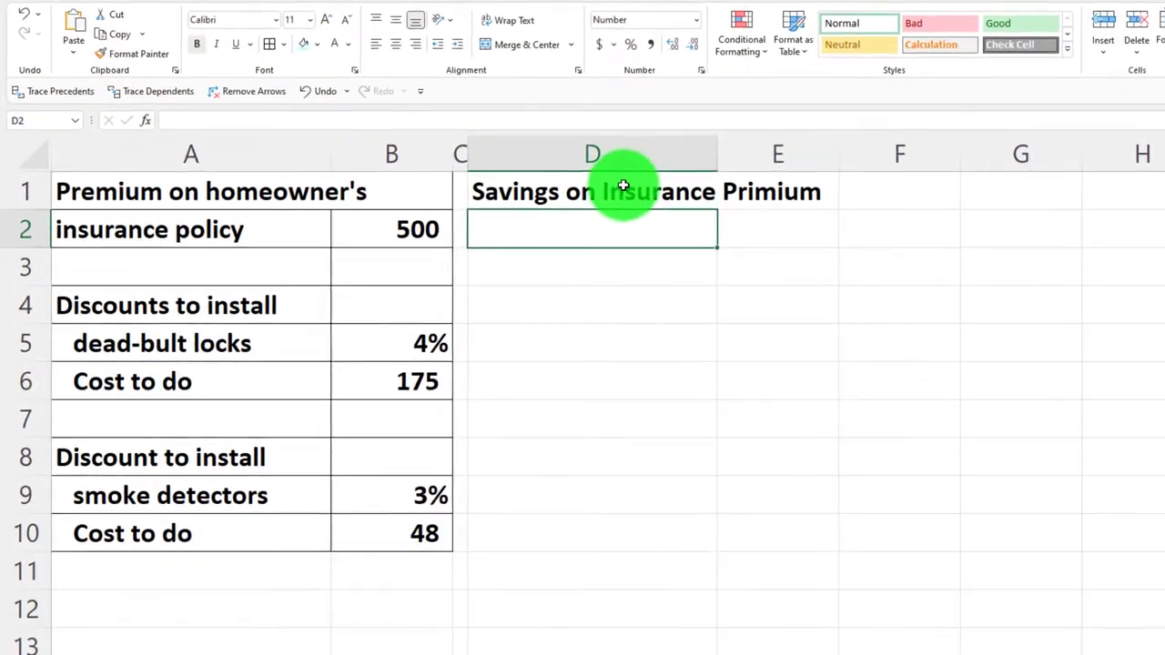
{"action": "left_click", "coordinate": [658, 159]}
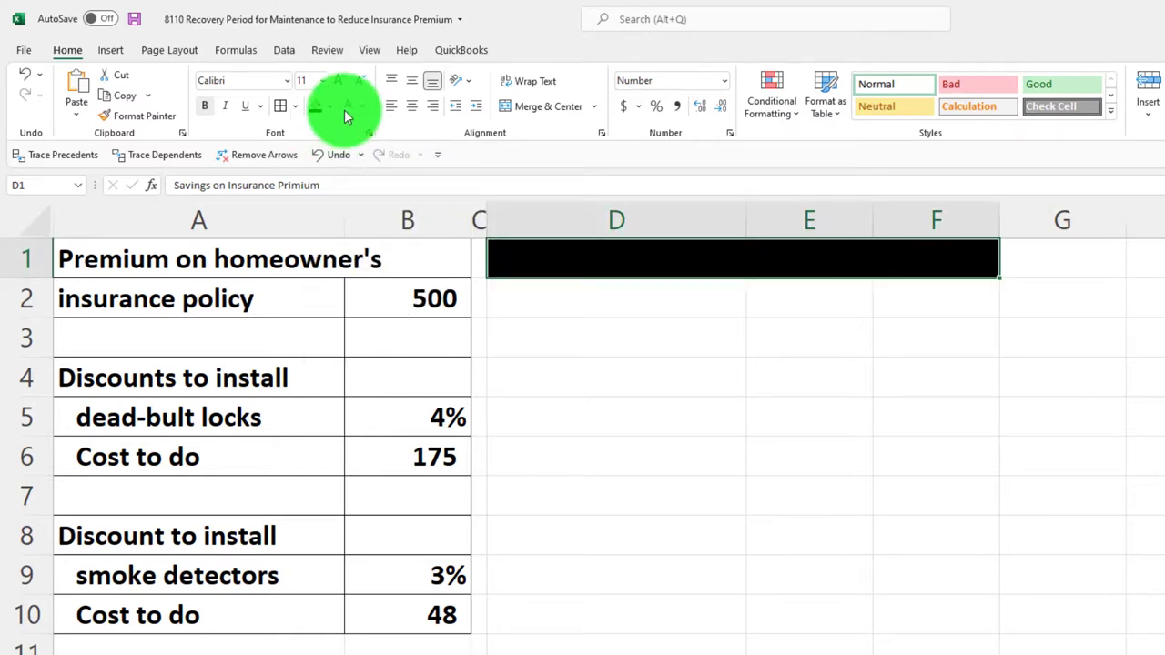
{"action": "left_click", "coordinate": [346, 114]}
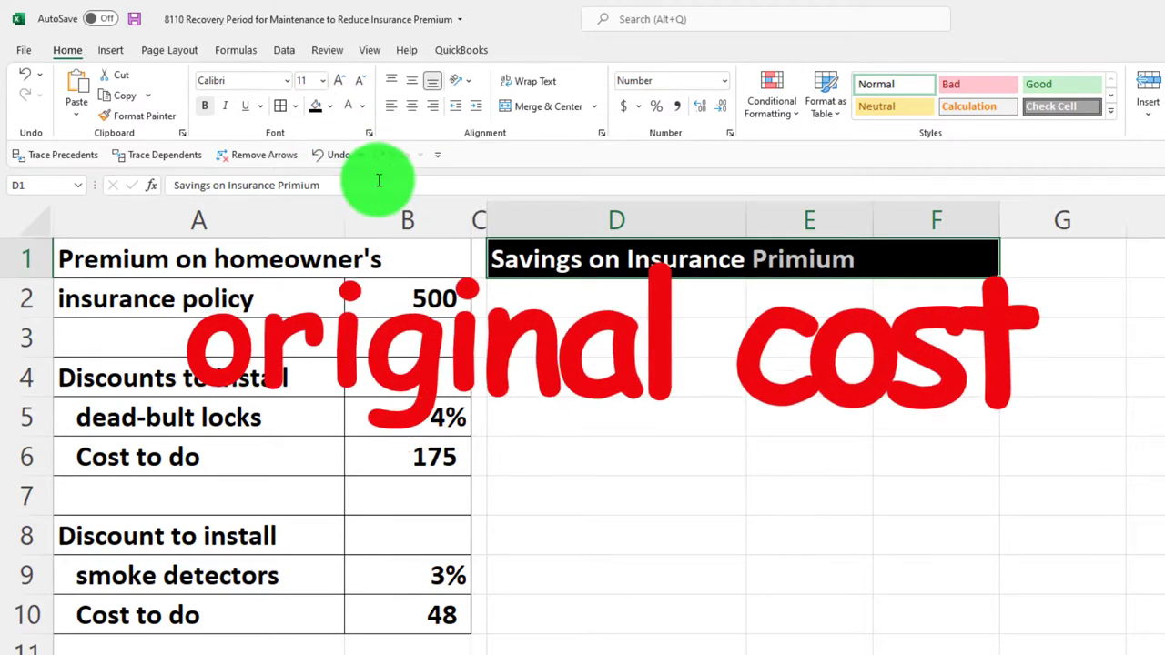
- Enter the label "Original premium" in D2 and link F2 to the insurance policy premium with =B2
{"action": "left_click", "coordinate": [566, 296]}
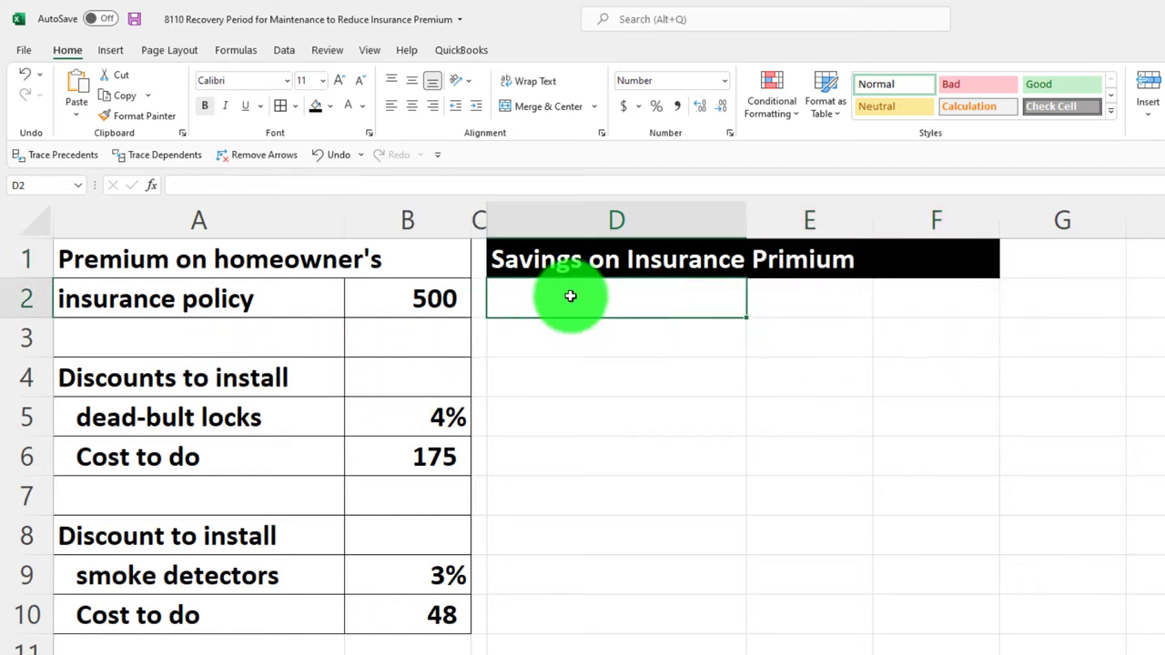
{"action": "type", "text": "Original premium"}
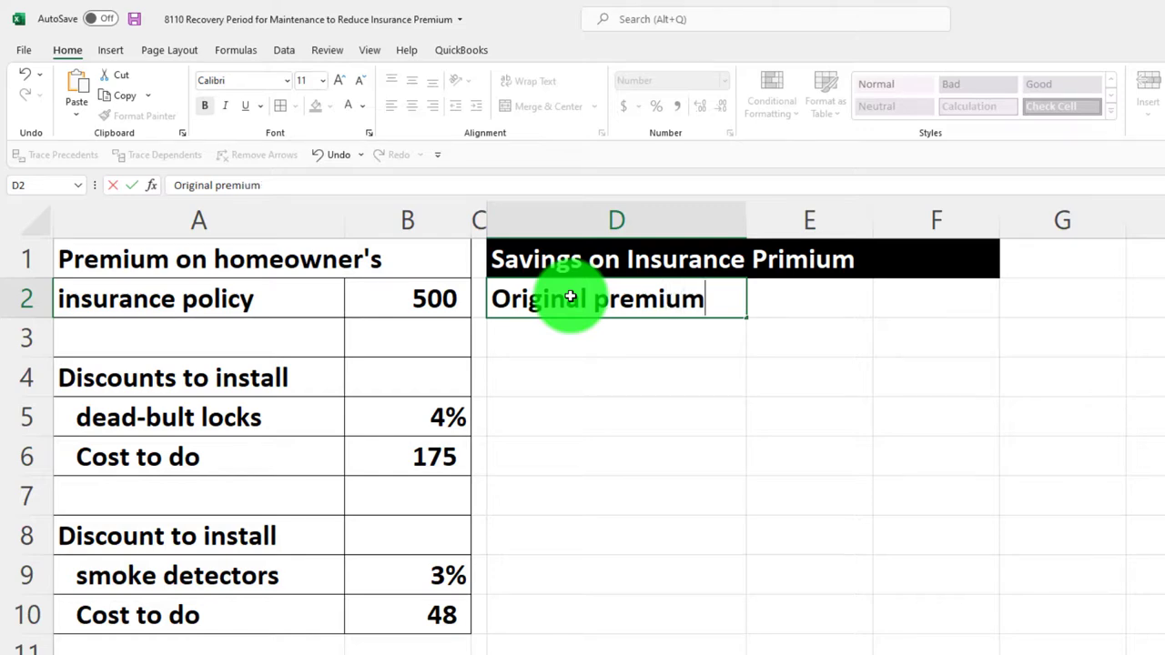
{"action": "key", "text": "Tab"}
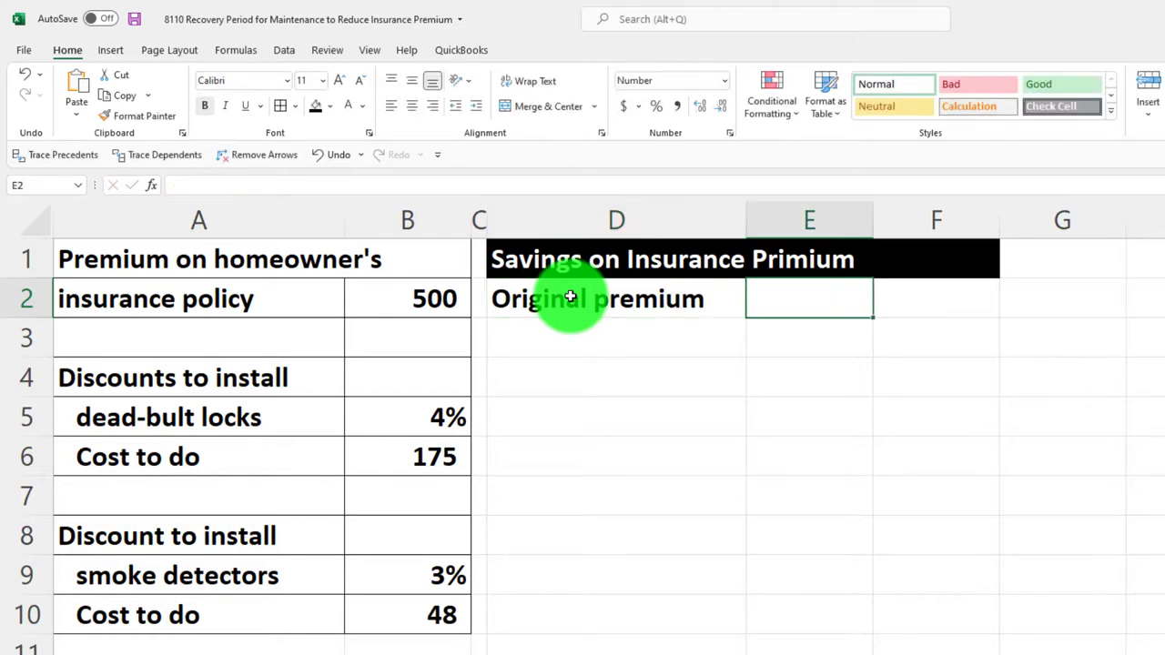
{"action": "key", "text": "Tab"}
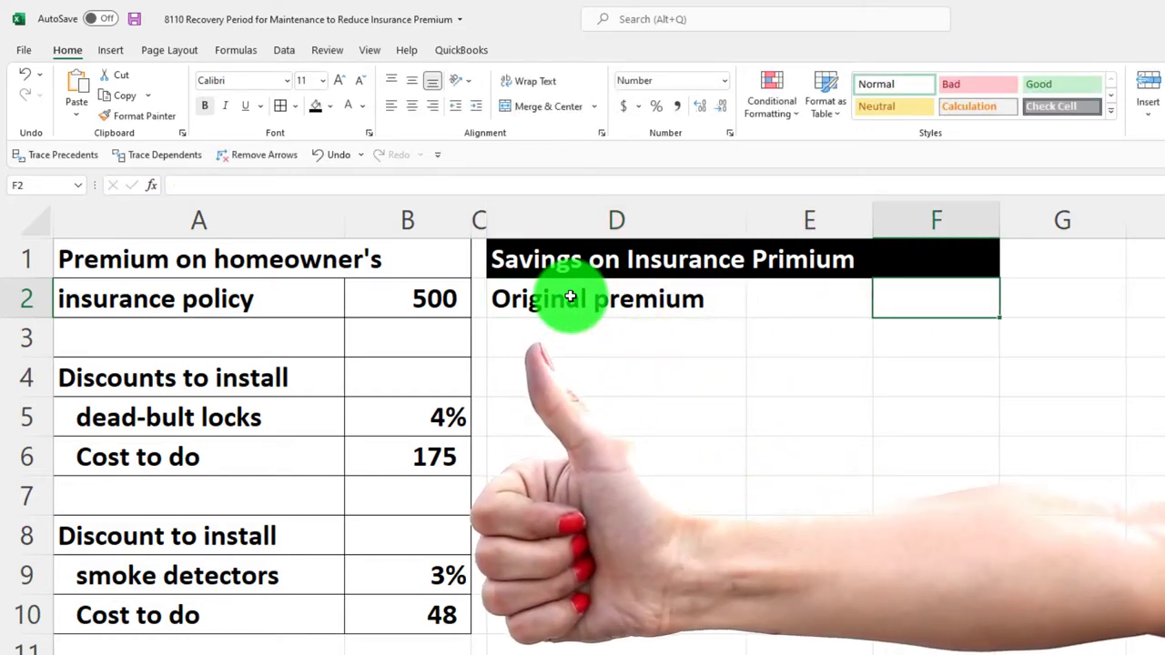
{"action": "type", "text": "="}
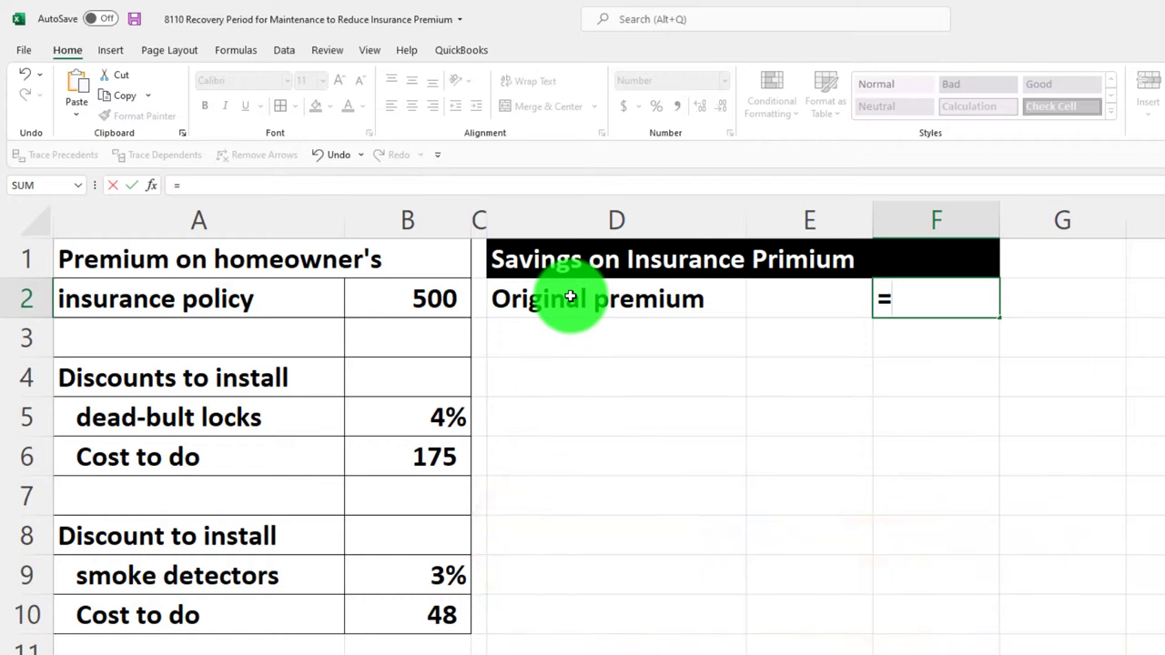
{"action": "key", "text": "Left"}
{"action": "key", "text": "Left"}
{"action": "key", "text": "Left"}
{"action": "key", "text": "Left"}
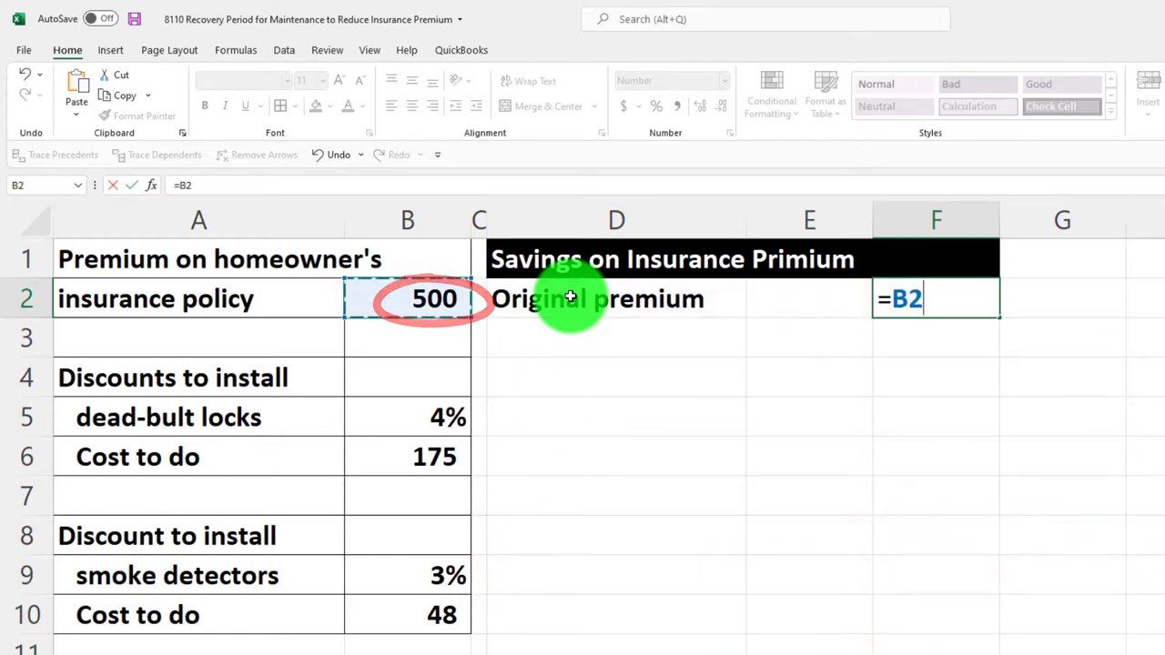
{"action": "key", "text": "Return"}
- Enter the label "Disounts:" in D3
{"action": "key", "text": "Left"}
{"action": "key", "text": "Left"}
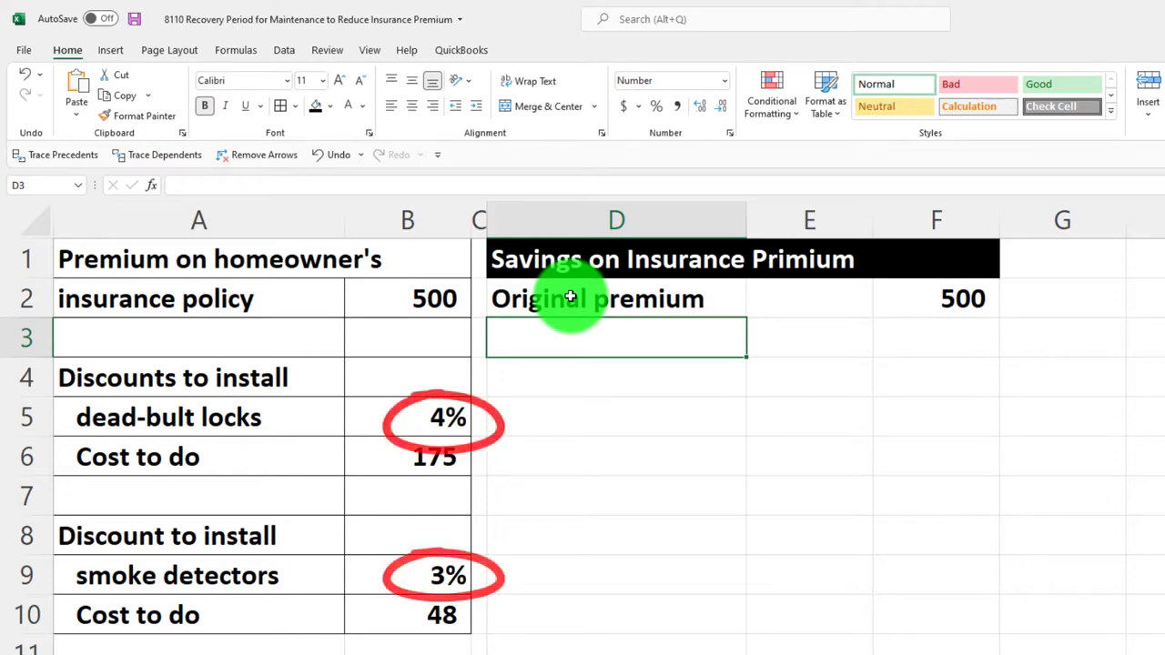
{"action": "type", "text": "Disounts:"}
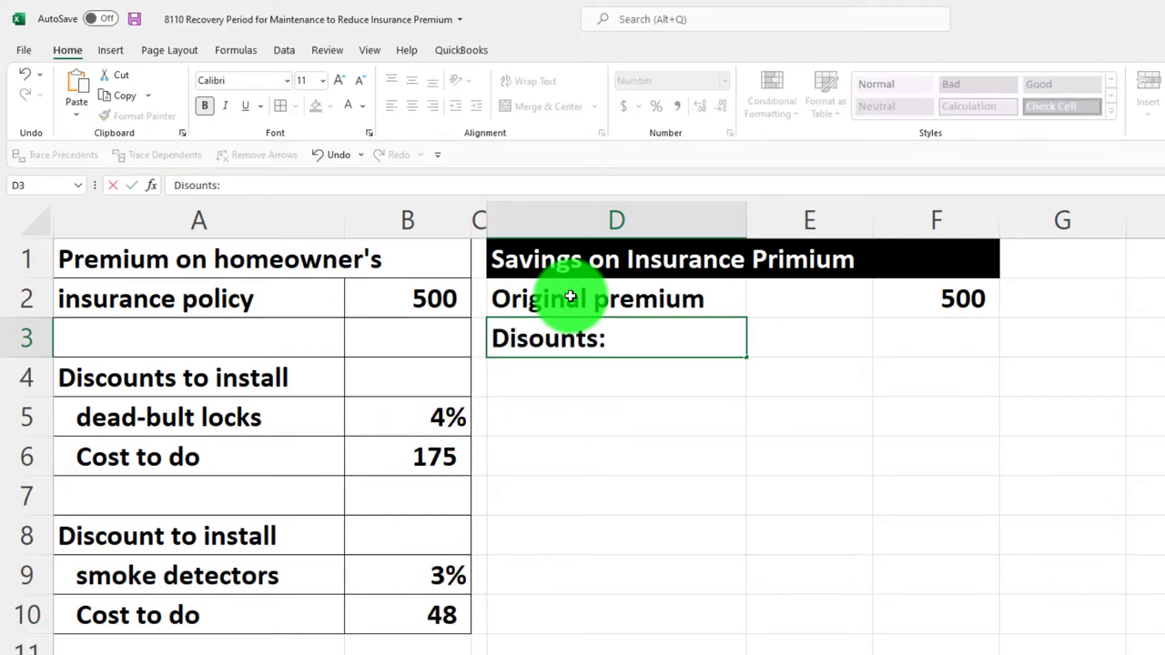
{"action": "key", "text": "Return"}
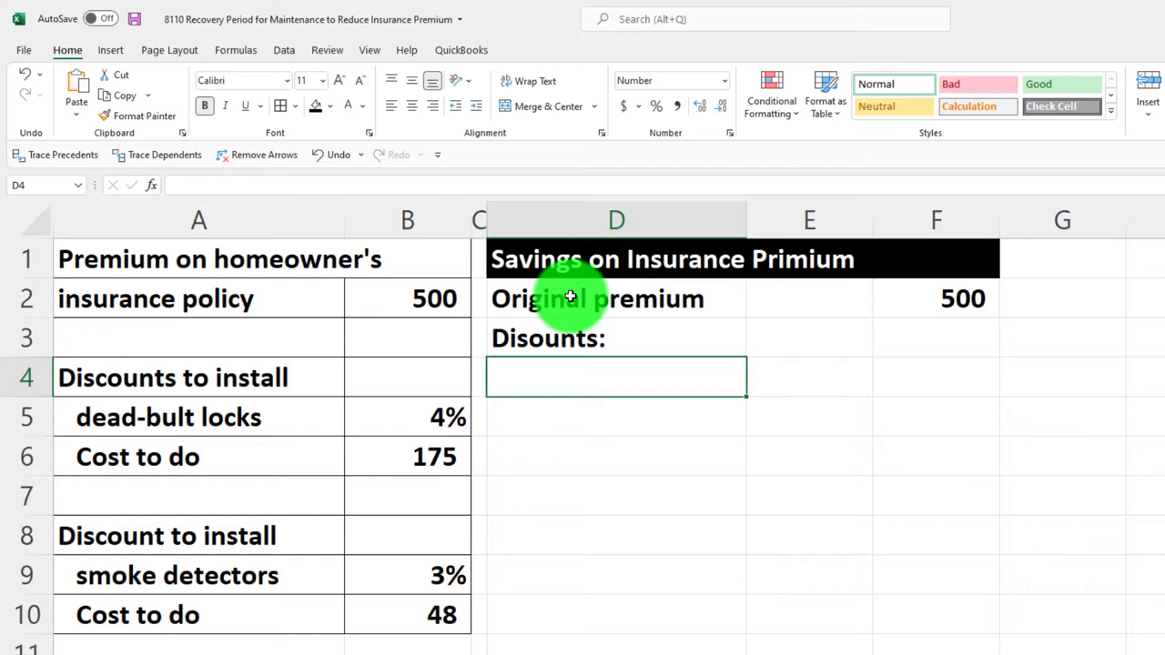
- Link D4 to the dead-bult locks label with =A5
{"action": "type", "text": "="}
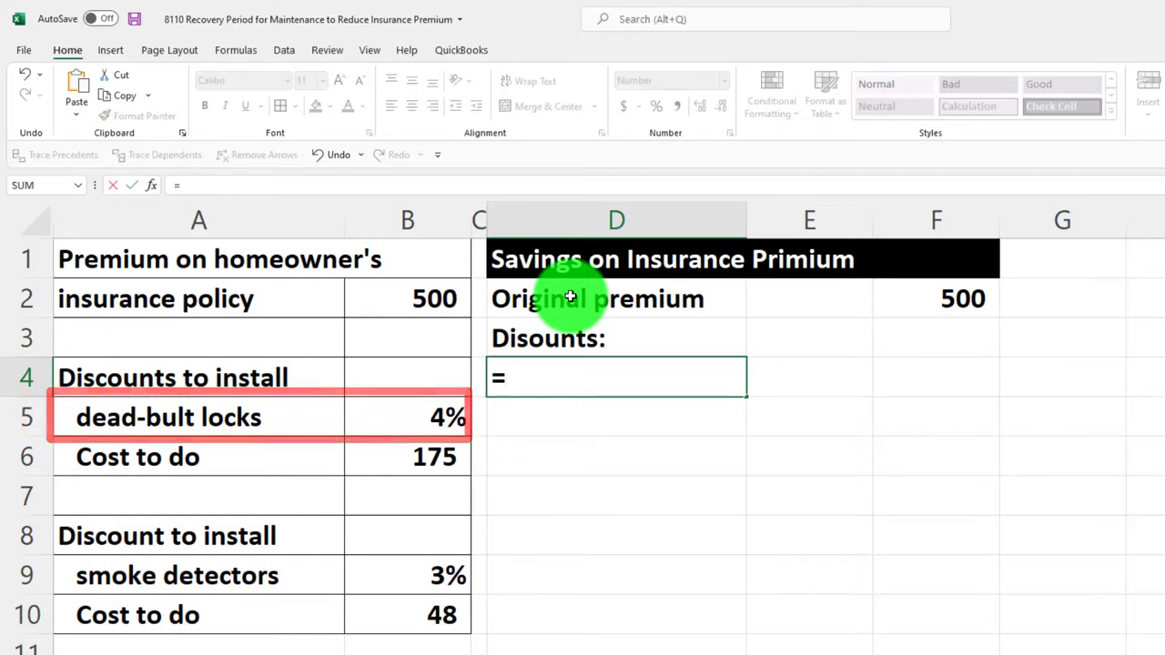
{"action": "key", "text": "Left"}
{"action": "key", "text": "Left"}
{"action": "key", "text": "Left"}
{"action": "key", "text": "Down"}
{"action": "key", "text": "Tab"}
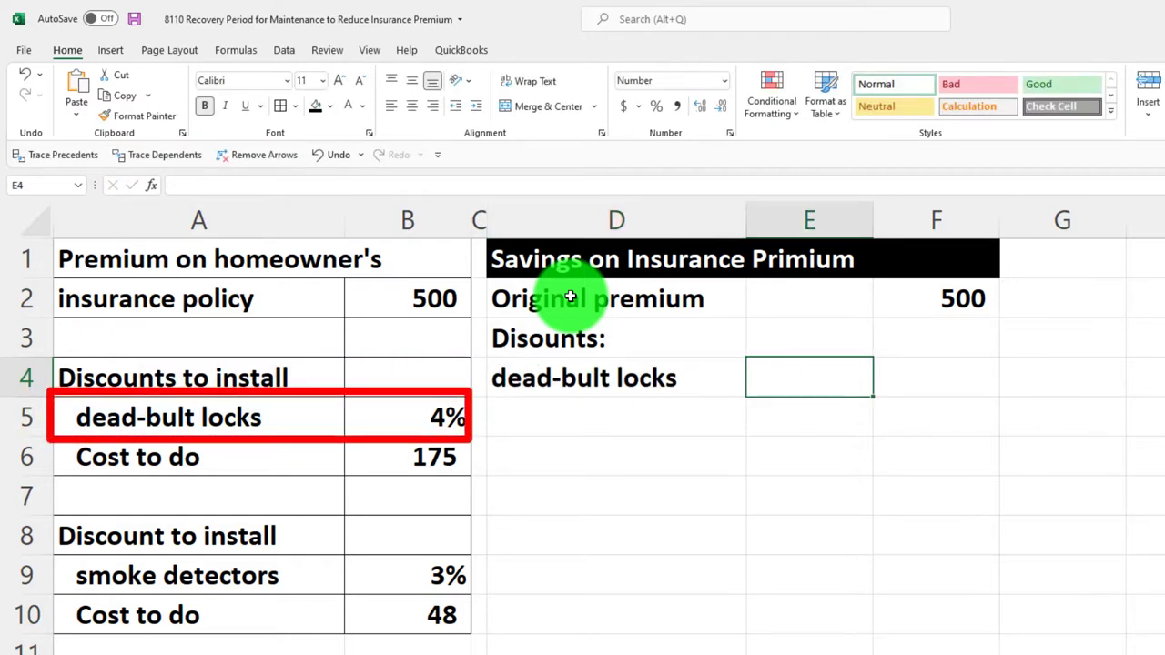
{"action": "key", "text": "Return"}
- Link D5 to the smoke detectors label with =A9
{"action": "type", "text": "="}
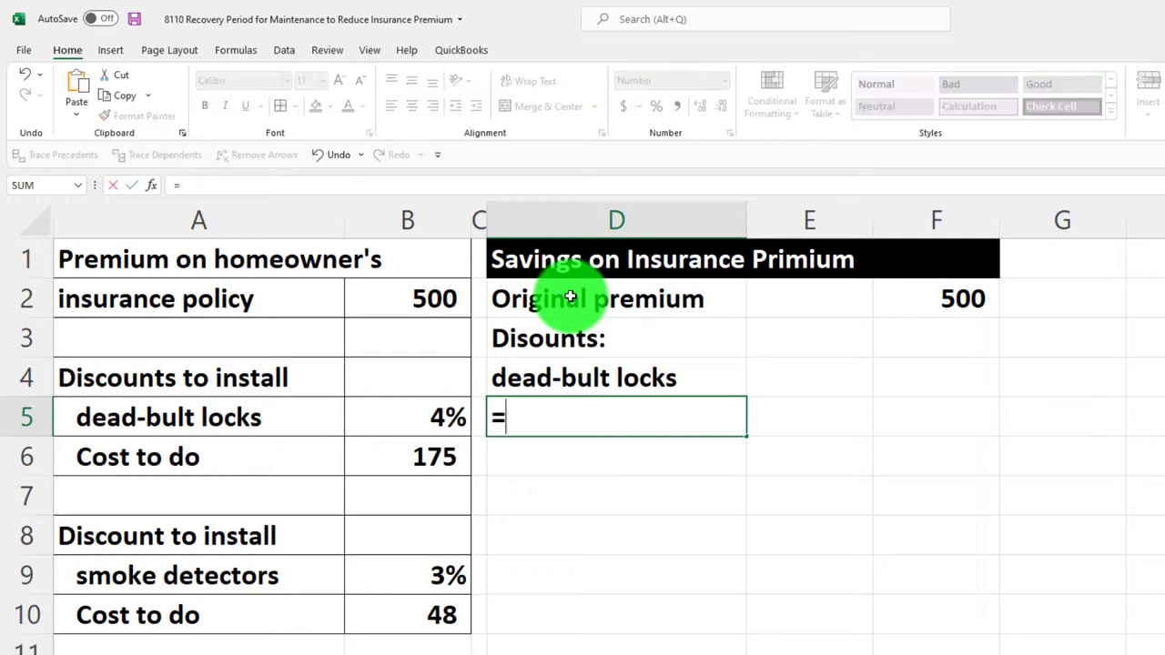
{"action": "key", "text": "Down"}
{"action": "key", "text": "Down"}
{"action": "key", "text": "Down"}
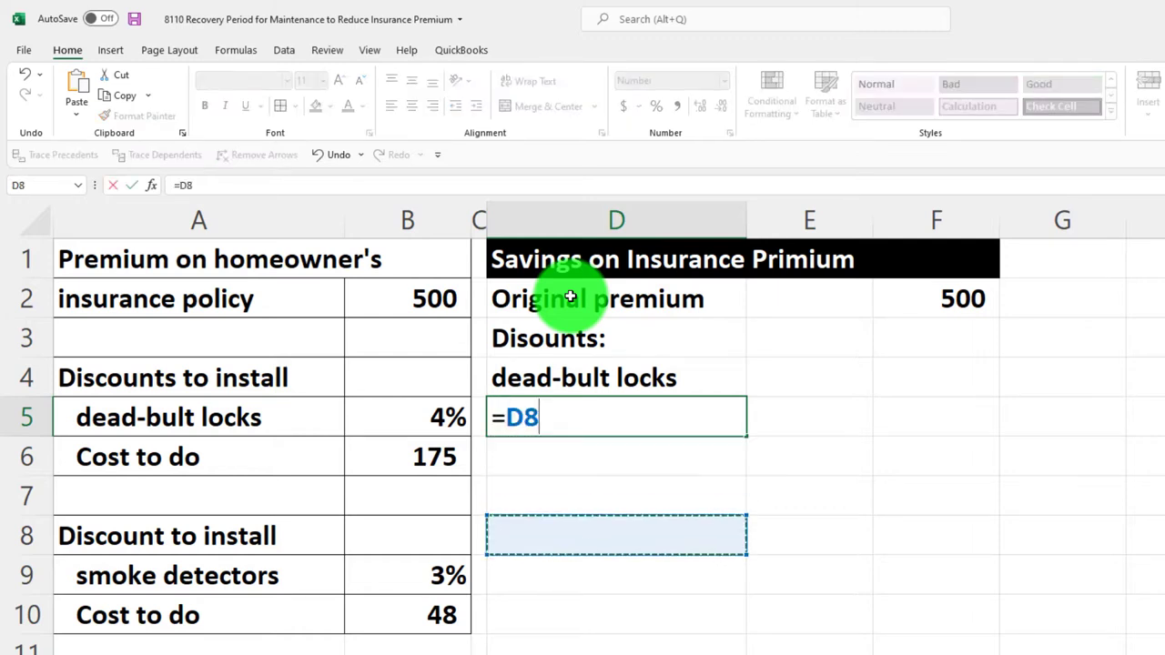
{"action": "key", "text": "Left"}
{"action": "key", "text": "Left"}
{"action": "key", "text": "Left"}
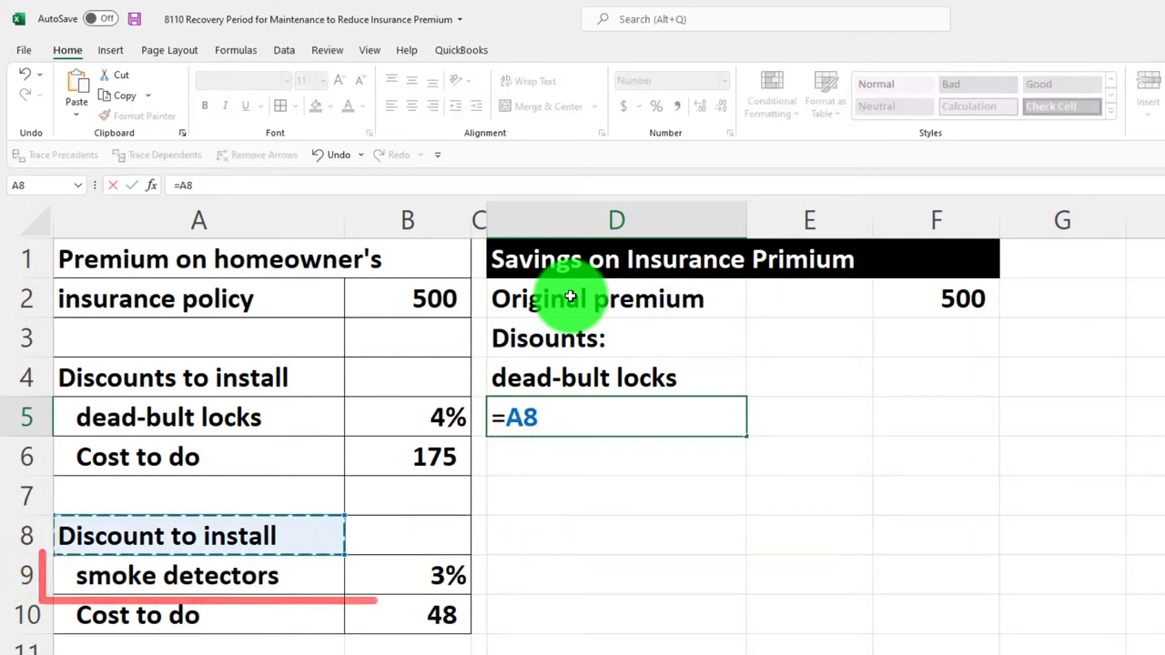
{"action": "key", "text": "Down"}
{"action": "key", "text": "Return"}
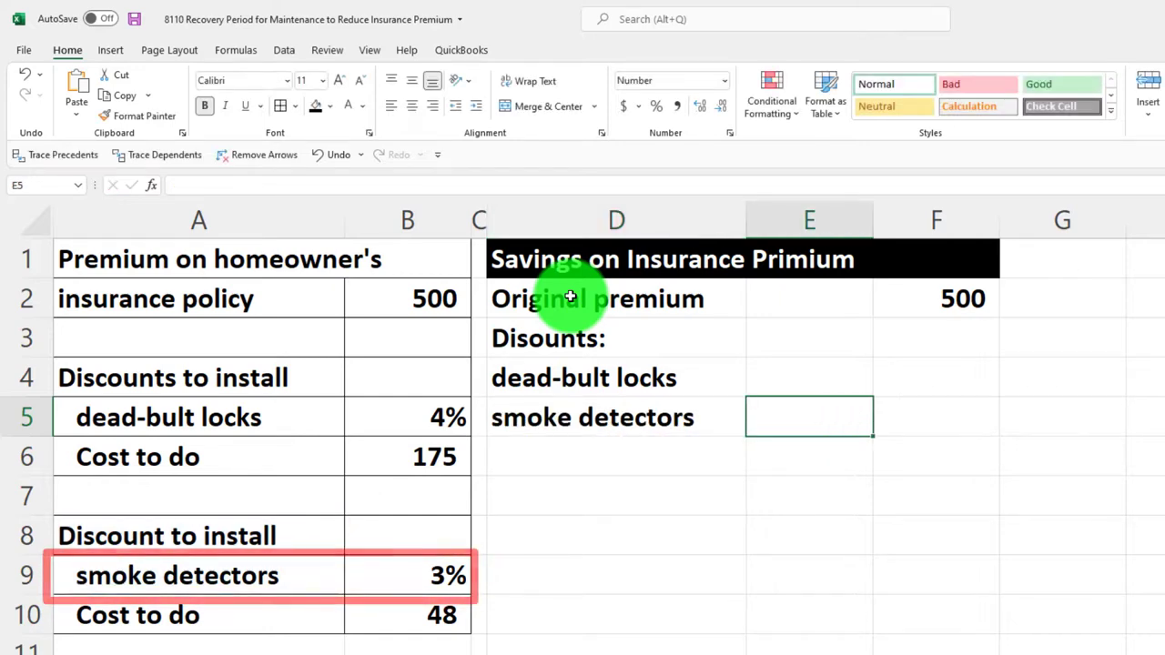
- Link E4 to the dead-bult locks discount rate with =B5
{"action": "key", "text": "Up"}
{"action": "type", "text": "="}
{"action": "key", "text": "Left"}
{"action": "key", "text": "Left"}
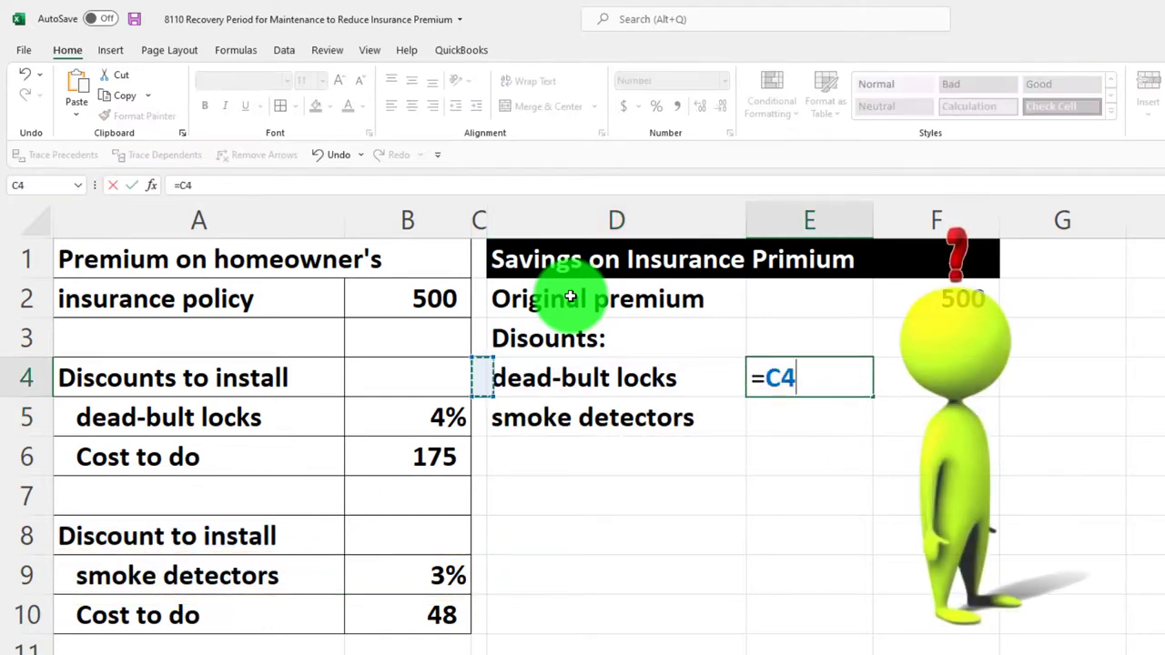
{"action": "key", "text": "Left"}
{"action": "key", "text": "Down"}
{"action": "key", "text": "Return"}
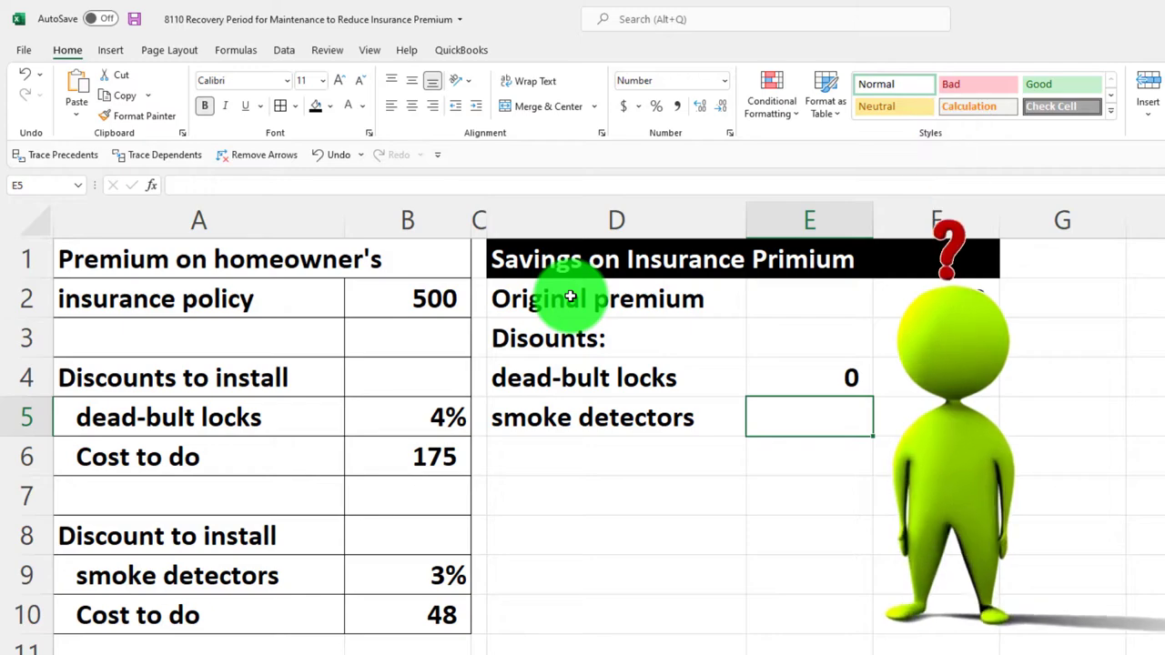
- Link E5 to the smoke detectors discount rate with =B9
{"action": "type", "text": "="}
{"action": "key", "text": "Left"}
{"action": "key", "text": "Left"}
{"action": "key", "text": "Down"}
{"action": "key", "text": "Down"}
{"action": "key", "text": "Down"}
{"action": "key", "text": "Down"}
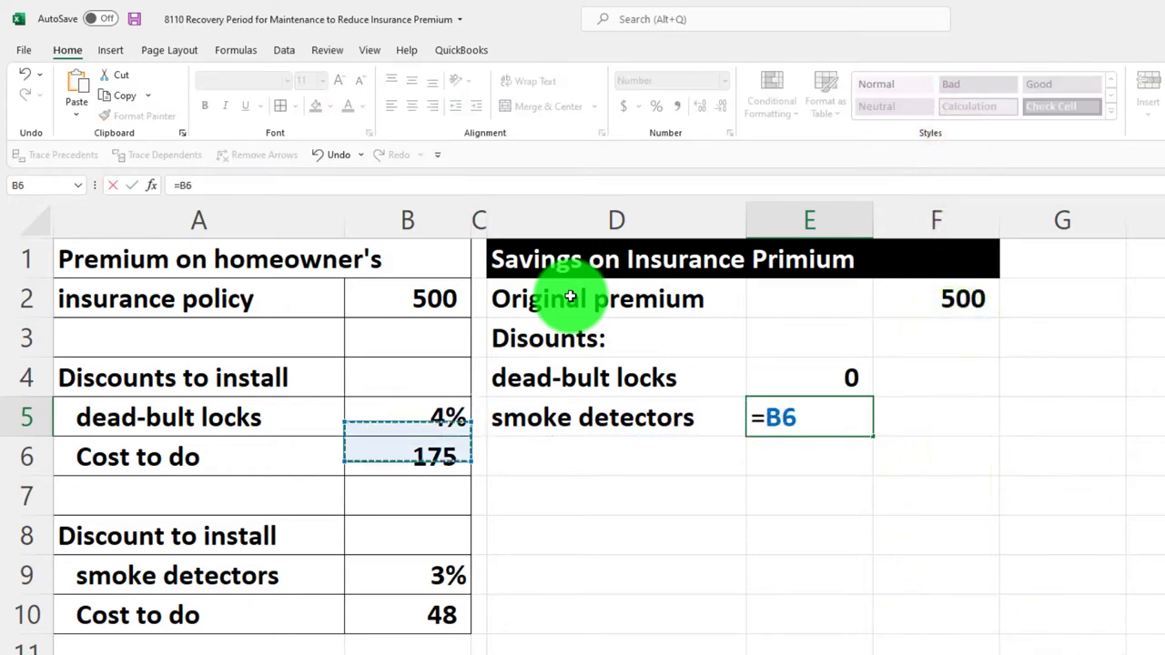
{"action": "key", "text": "ctrl+Return"}
- Format the discount rates in E4:E5 as percentages and underline E5
{"action": "key", "text": "Up"}
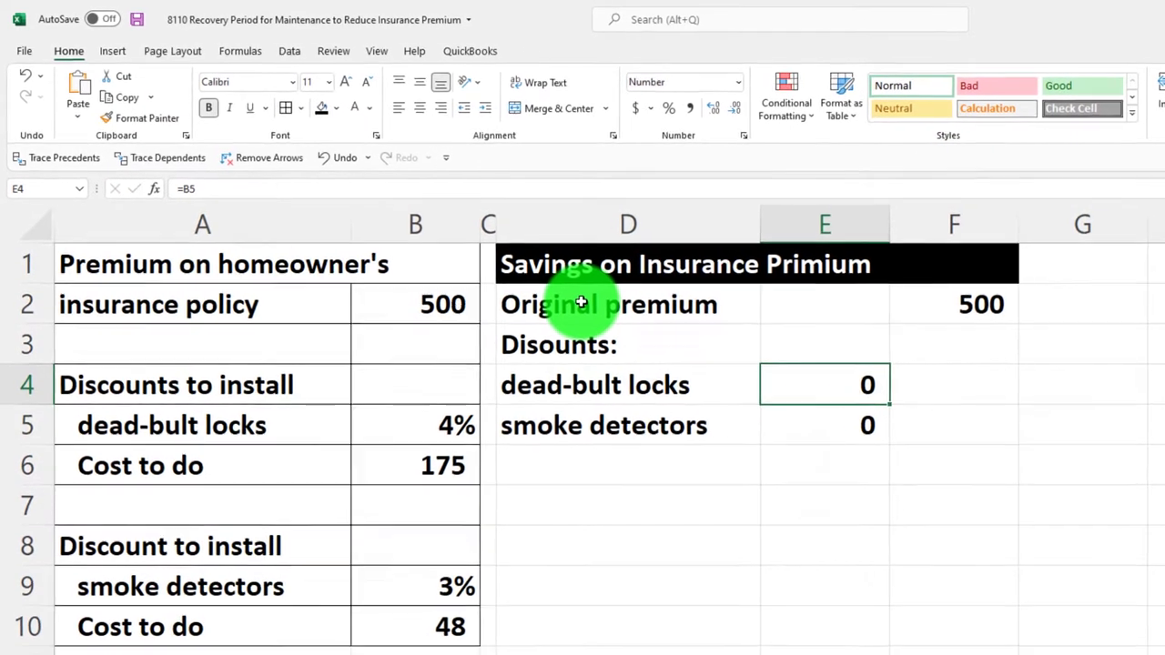
{"action": "key", "text": "shift+Down"}
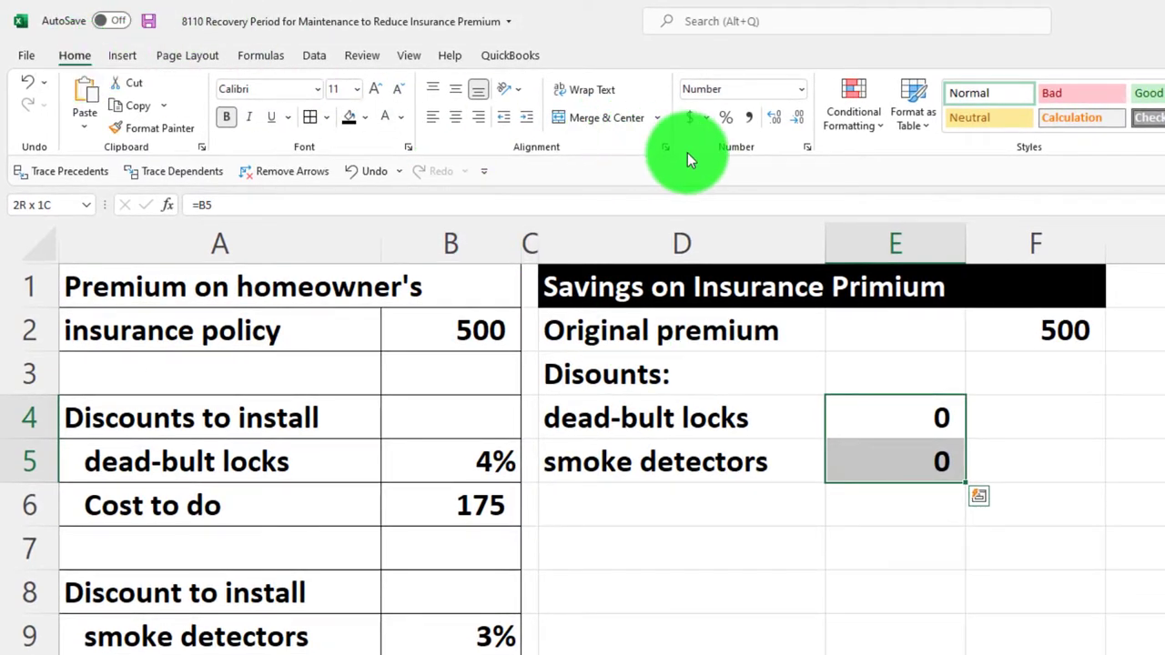
{"action": "left_click", "coordinate": [720, 119]}
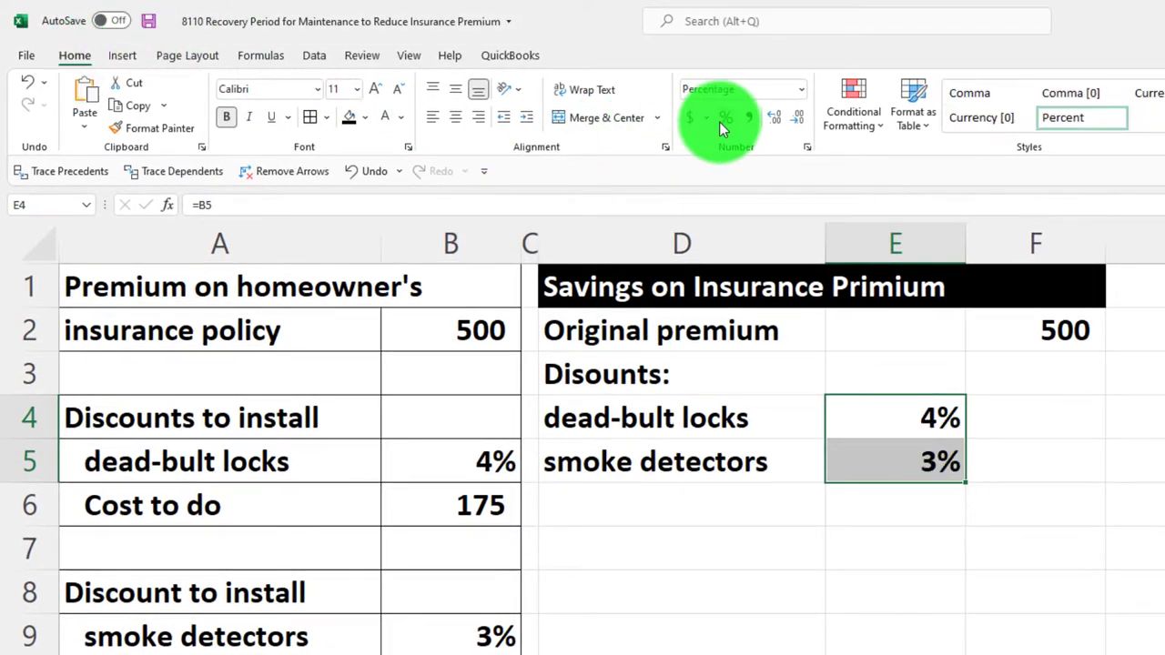
{"action": "left_click", "coordinate": [859, 456]}
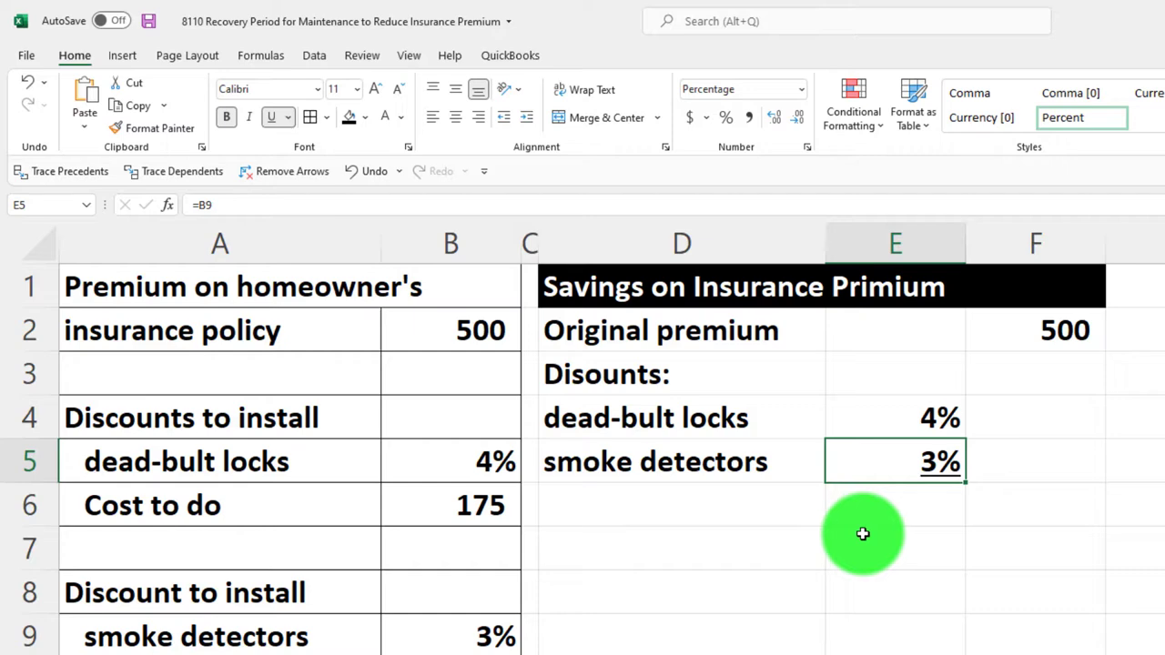
- Enter the label "Total discounts" in D6
{"action": "key", "text": "Return"}
{"action": "key", "text": "Left"}
{"action": "type", "text": "To"}
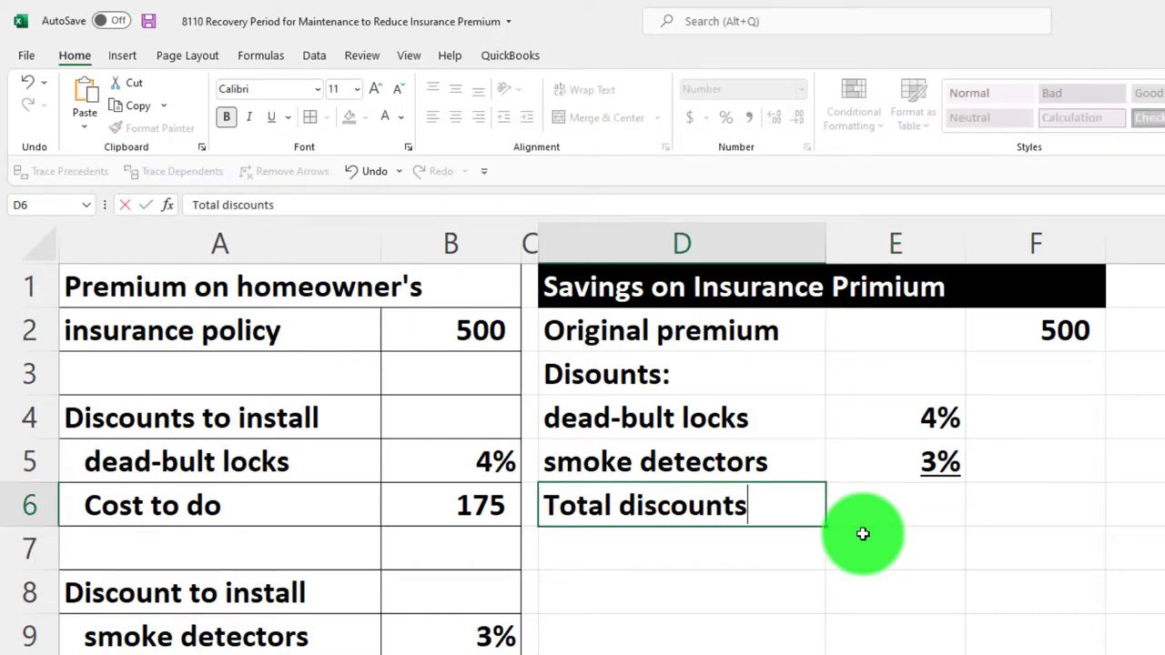
{"action": "type", "text": "tal discounts"}
{"action": "key", "text": "Tab"}
{"action": "key", "text": "Tab"}
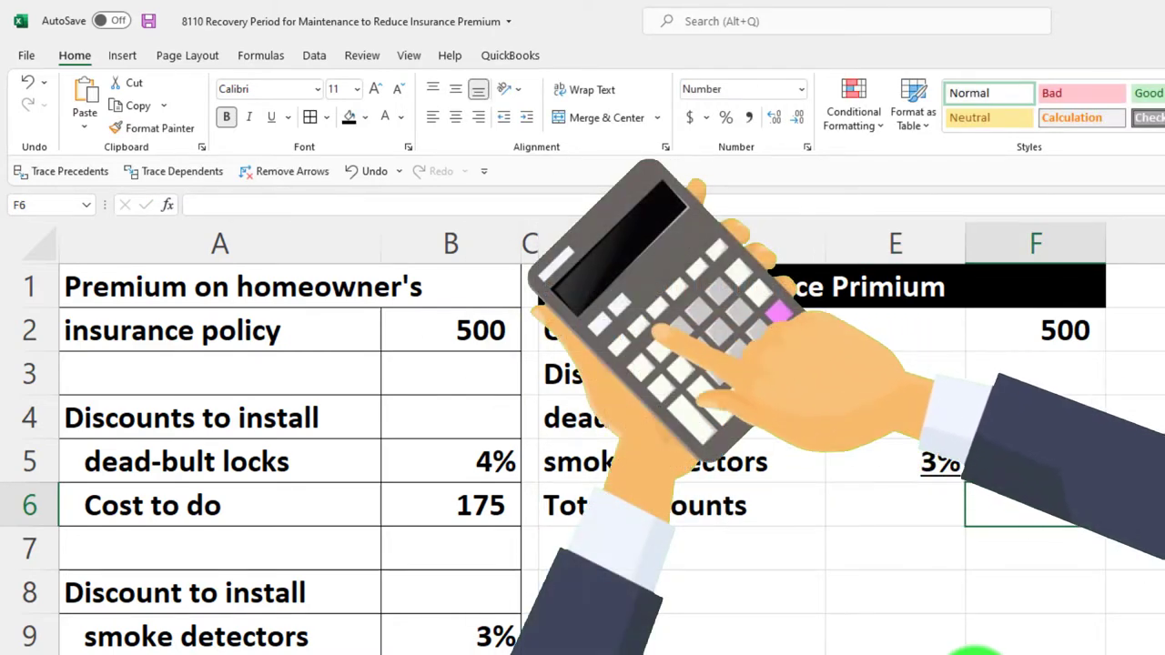
- Total the two discount rates in F6 with =SUM(E4:E5) and format the cell as a percentage
{"action": "type", "text": "=sum("}
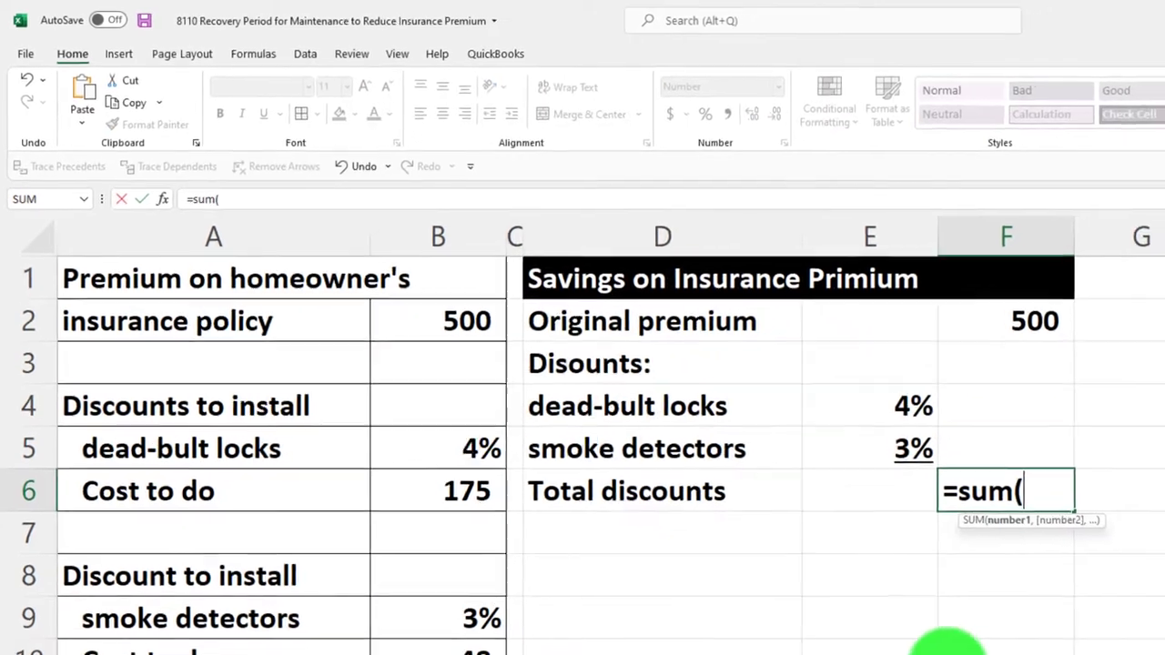
{"action": "key", "text": "Left"}
{"action": "key", "text": "shift+Up"}
{"action": "key", "text": "shift+Up"}
{"action": "key", "text": "Up"}
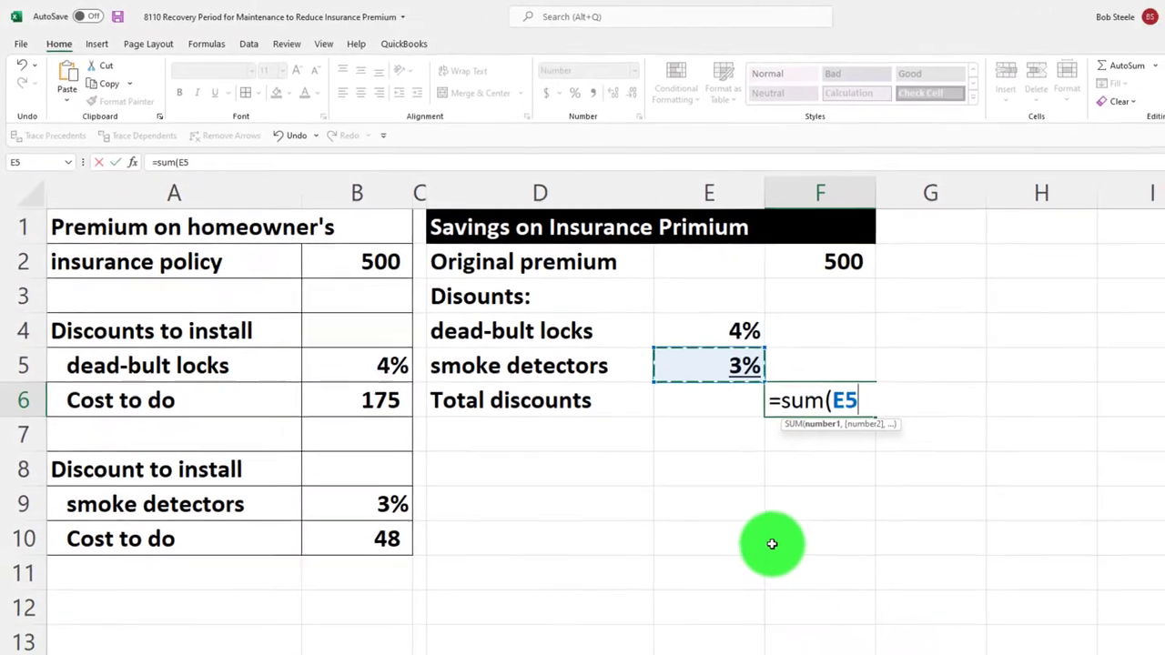
{"action": "key", "text": "shift+Up"}
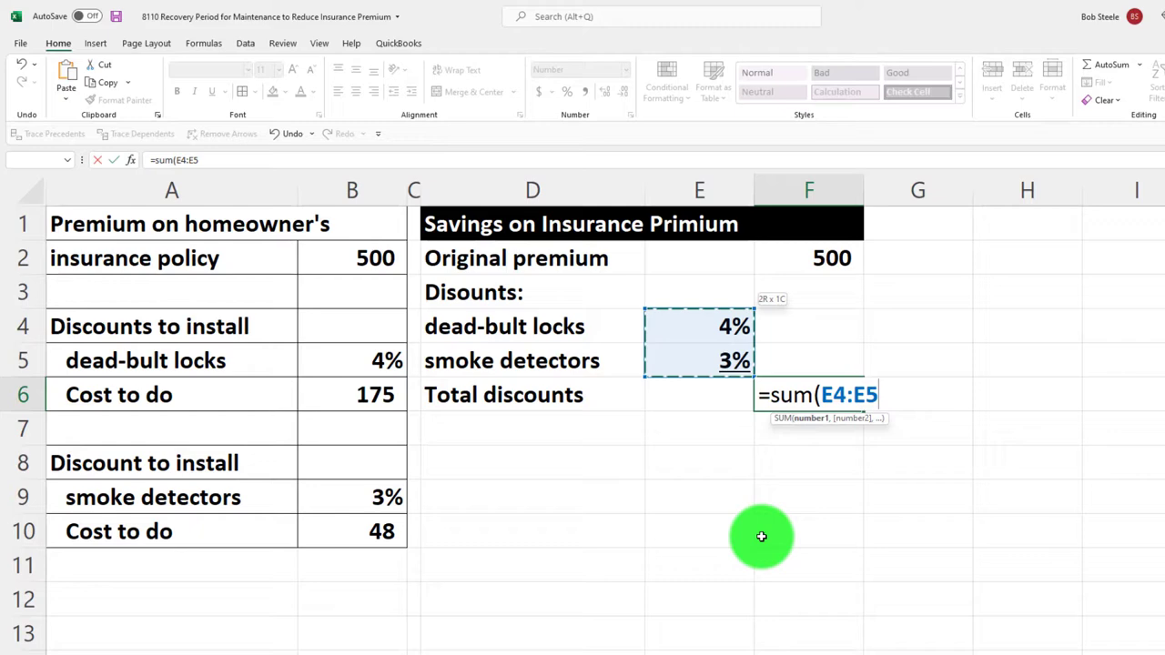
{"action": "key", "text": "Return"}
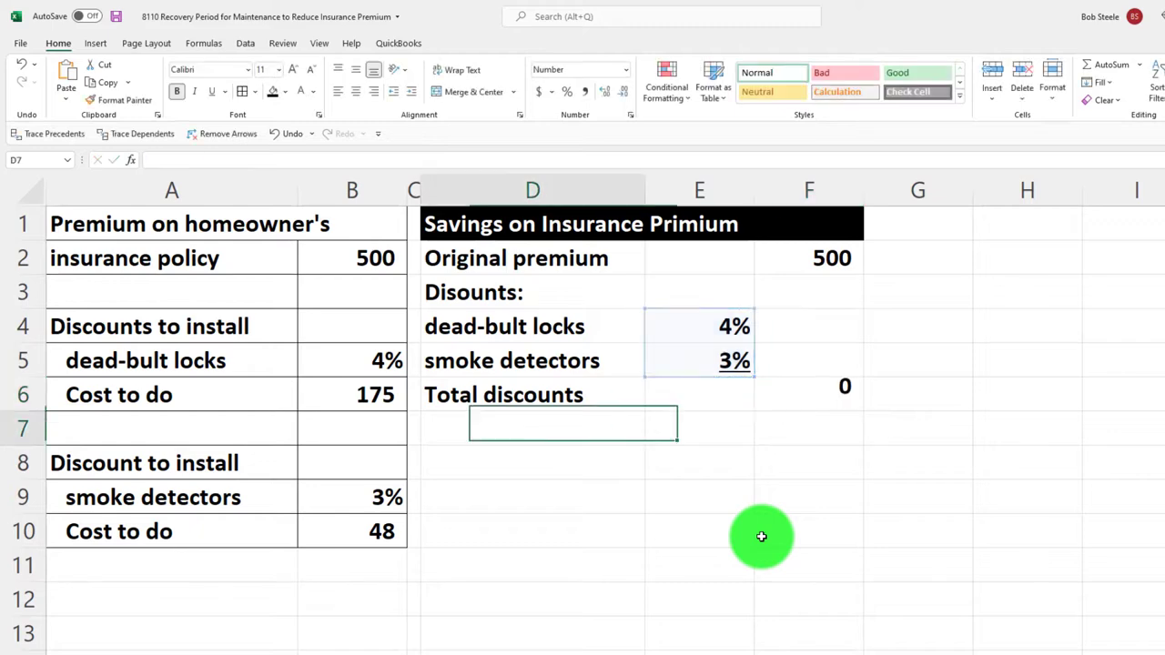
{"action": "left_click", "coordinate": [791, 401]}
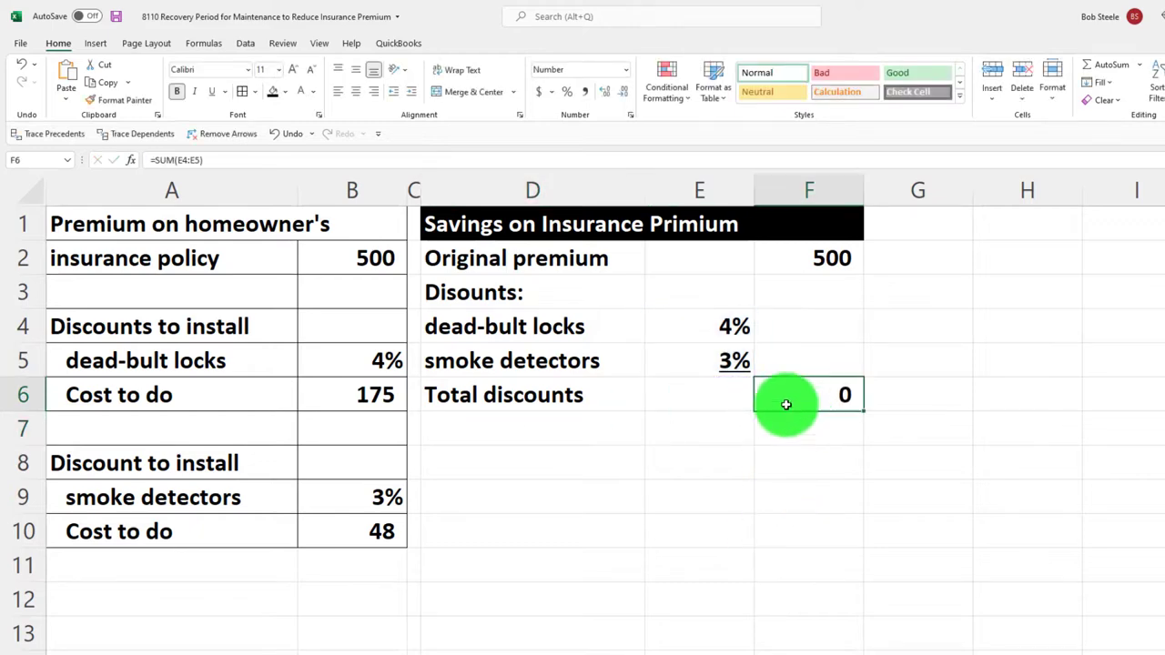
{"action": "left_click", "coordinate": [567, 98]}
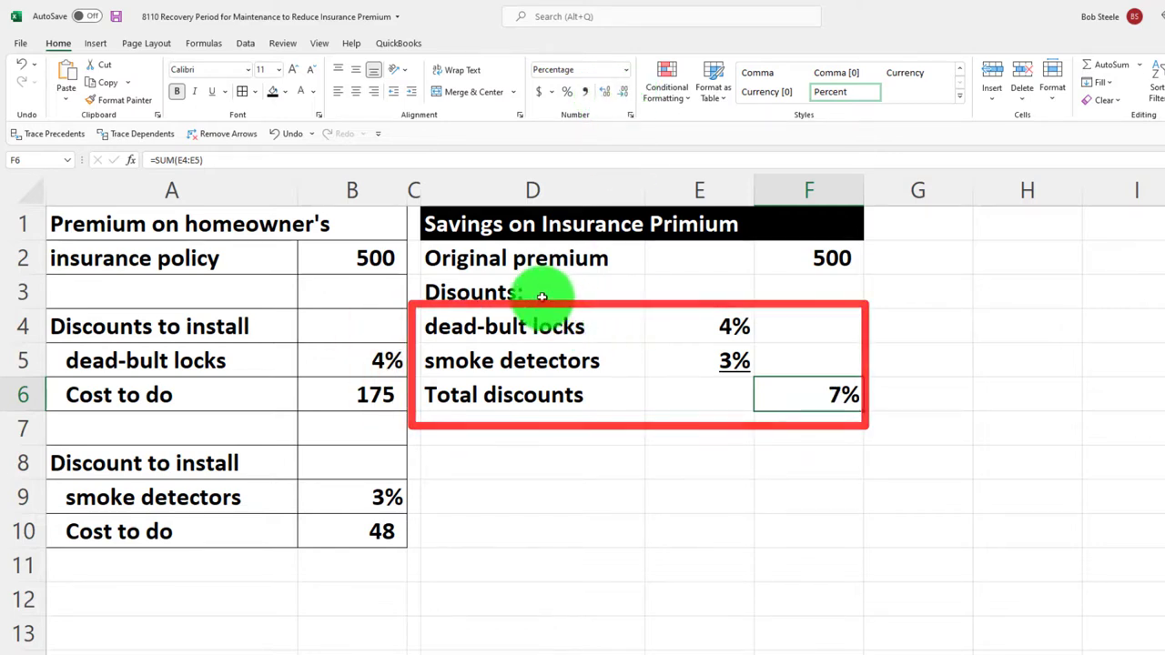
- Indent the labels in D4:D6 one level and indent "Total discounts" in D6 one level further
{"action": "left_click_drag", "start_coordinate": [545, 317], "coordinate": [555, 389]}
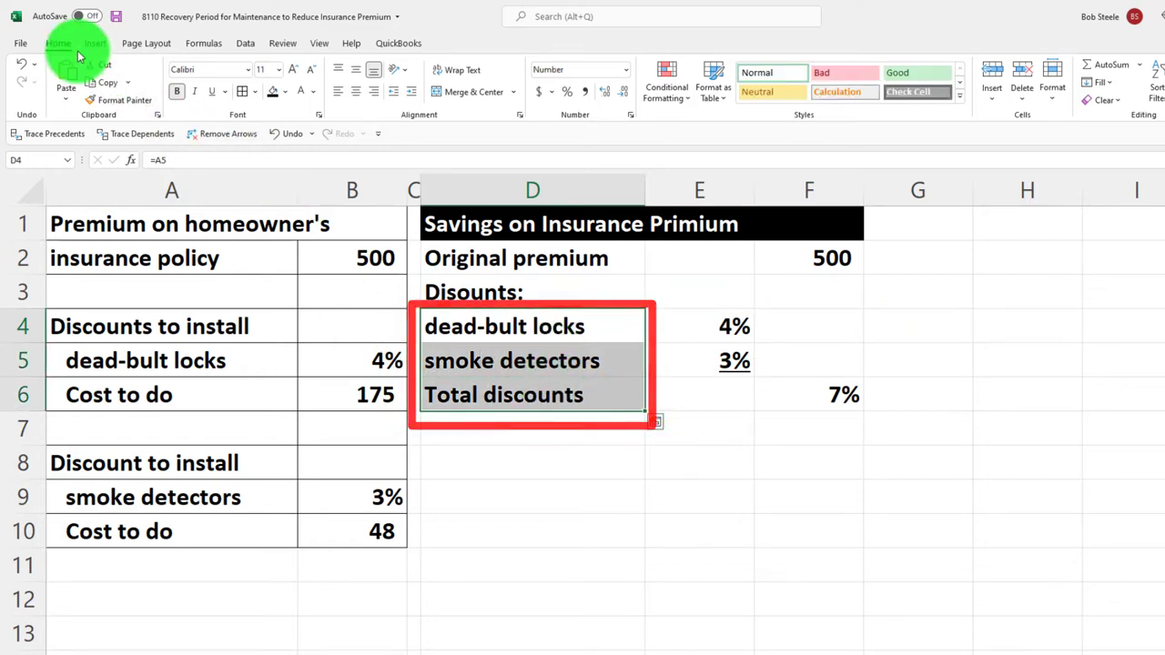
{"action": "left_click", "coordinate": [411, 91]}
{"action": "left_click", "coordinate": [477, 390]}
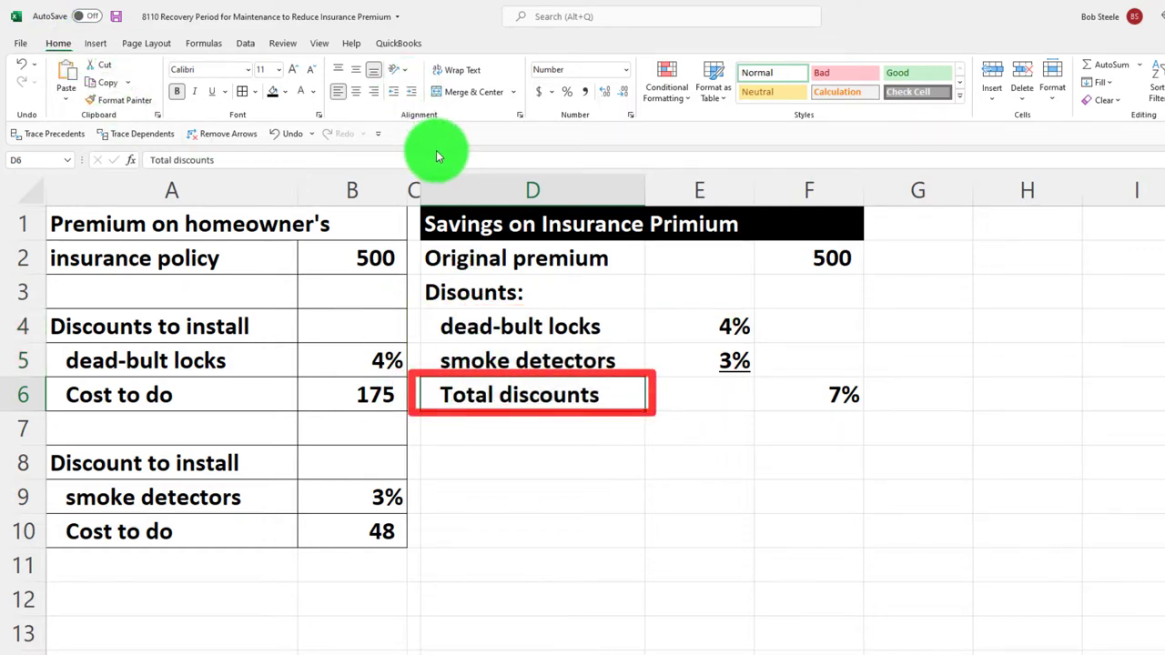
{"action": "left_click", "coordinate": [415, 96]}
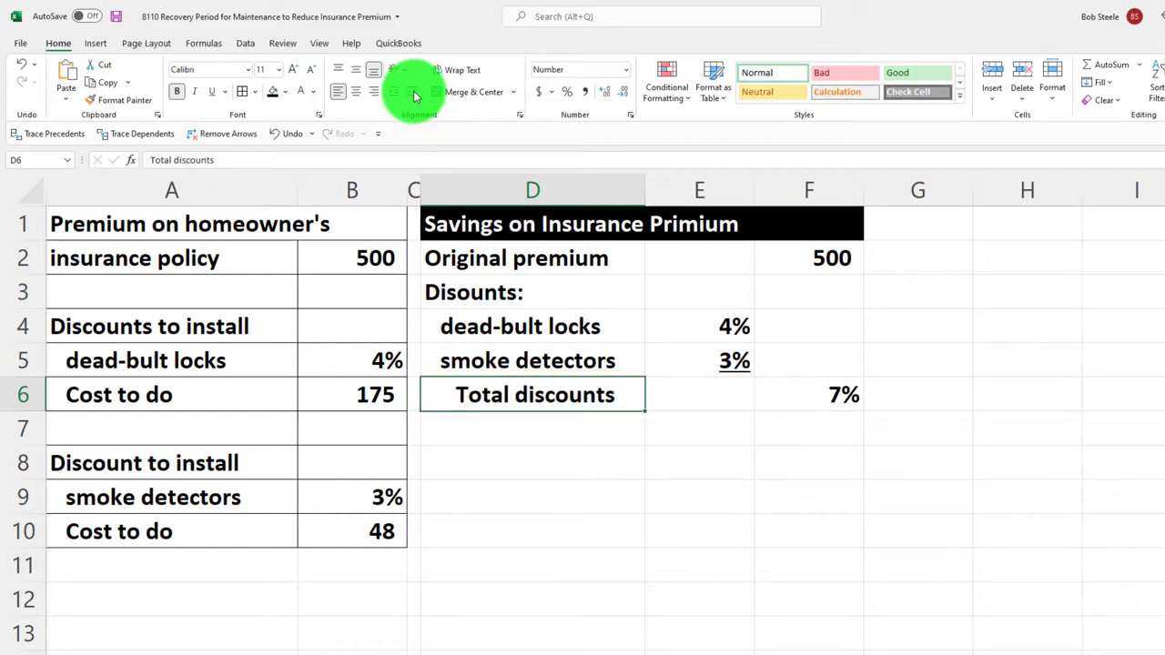
- Enter the label "Savings" in D7
{"action": "left_click", "coordinate": [512, 429]}
{"action": "type", "text": "S"}
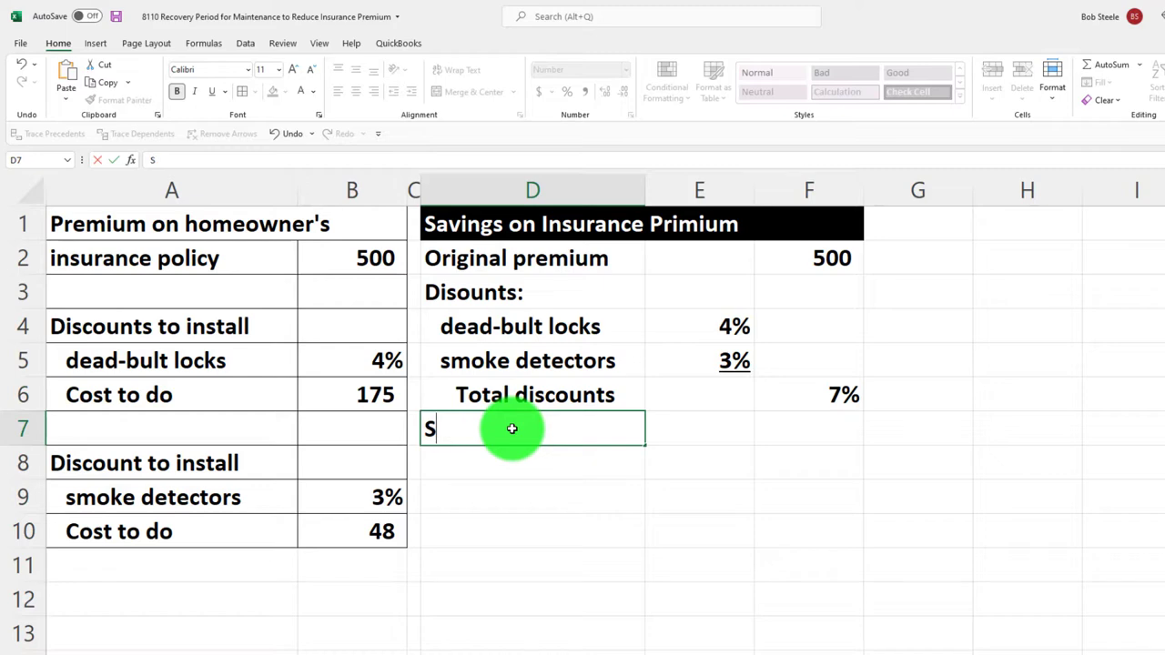
{"action": "type", "text": "avin"}
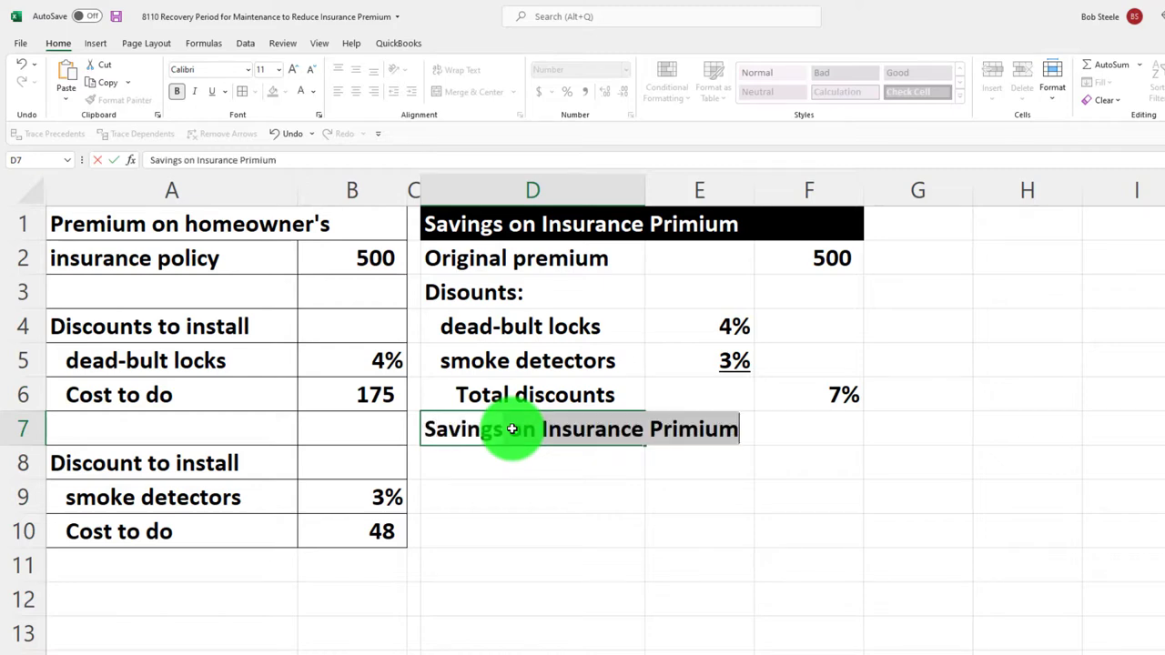
{"action": "type", "text": "gs"}
{"action": "key", "text": "BackSpace"}
{"action": "key", "text": "Tab"}
{"action": "key", "text": "Tab"}
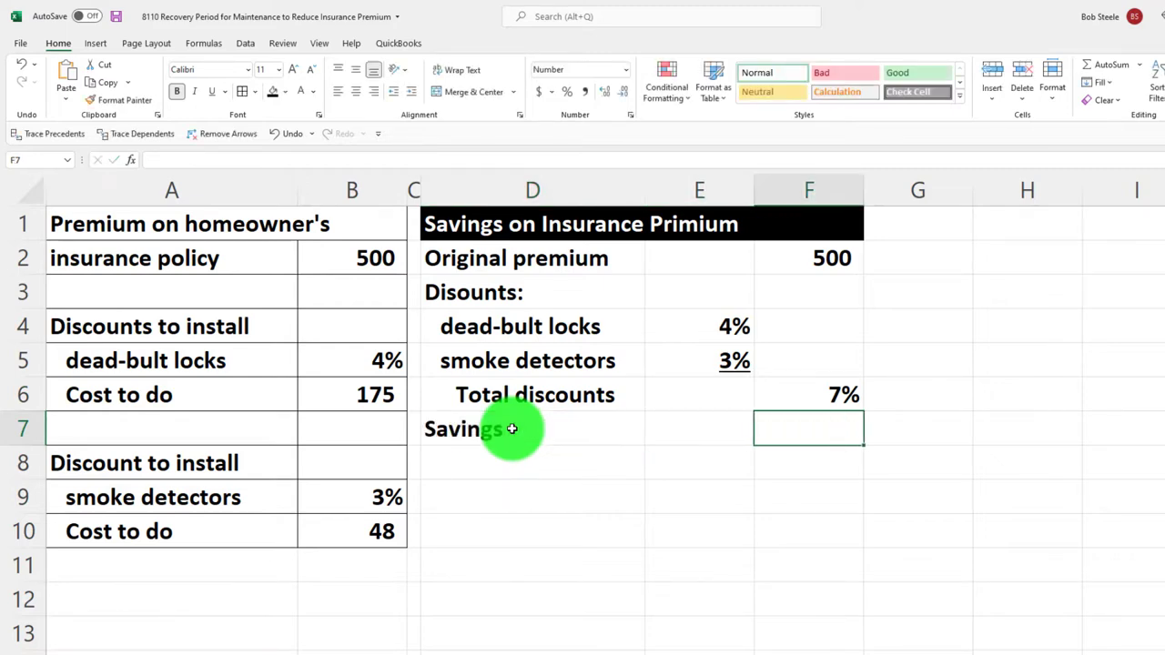
- Calculate the savings in F7 by multiplying the original premium by the total discount with =F2*F6
{"action": "type", "text": "="}
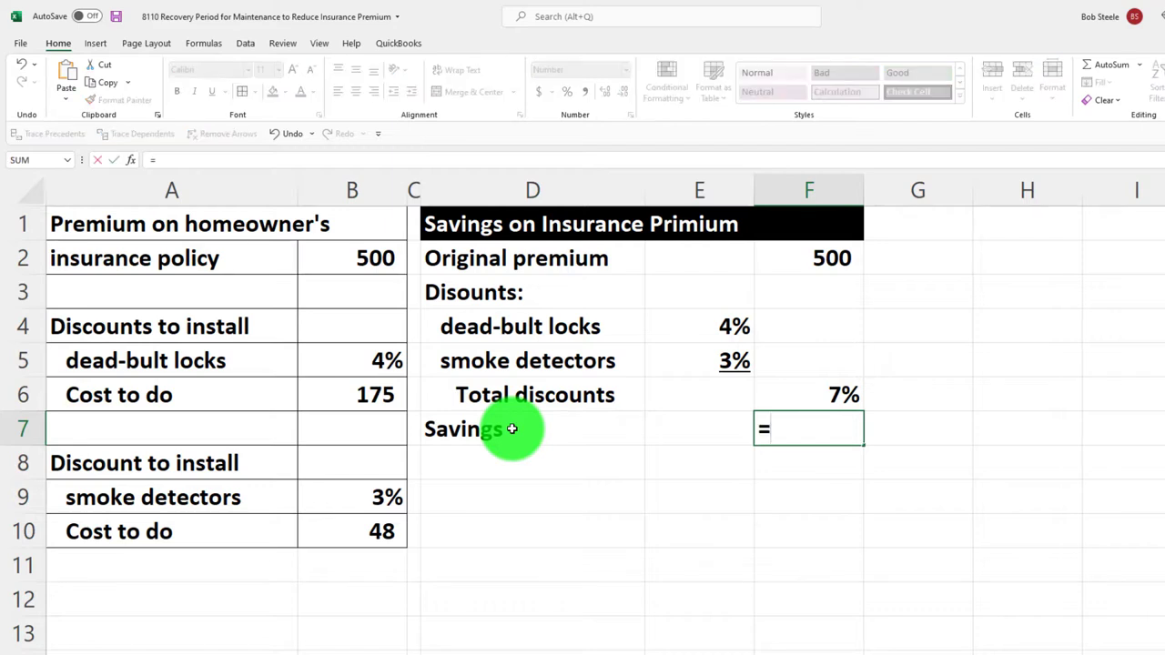
{"action": "key", "text": "Up"}
{"action": "key", "text": "Up"}
{"action": "key", "text": "Up"}
{"action": "key", "text": "Up"}
{"action": "key", "text": "Up"}
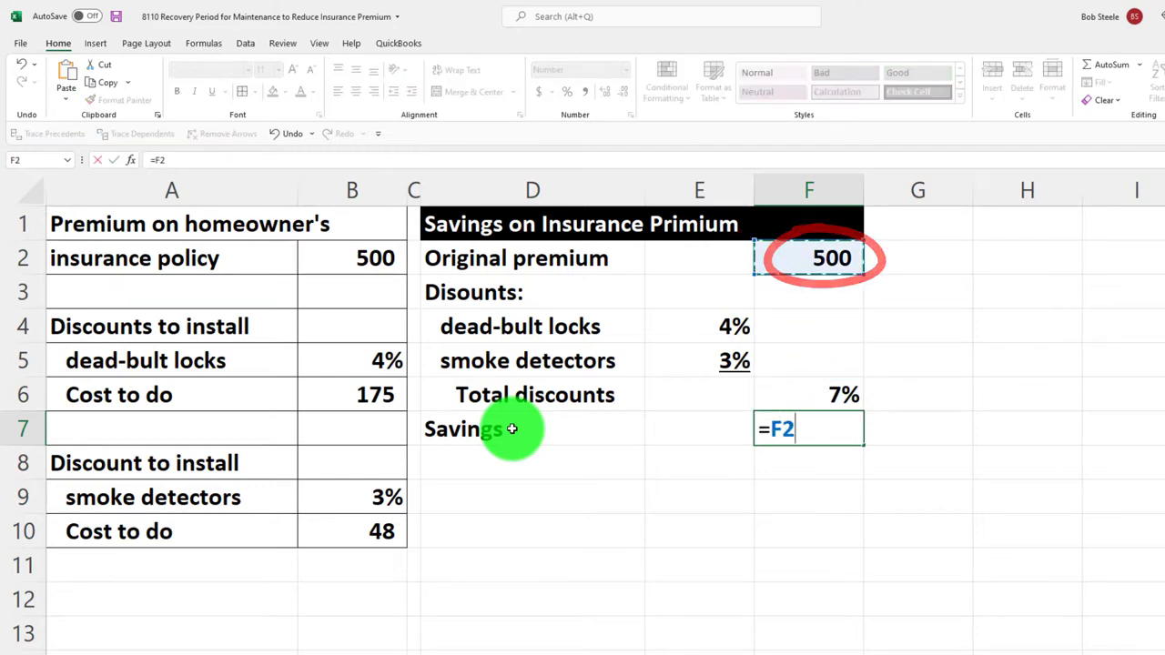
{"action": "type", "text": "*"}
{"action": "key", "text": "Up"}
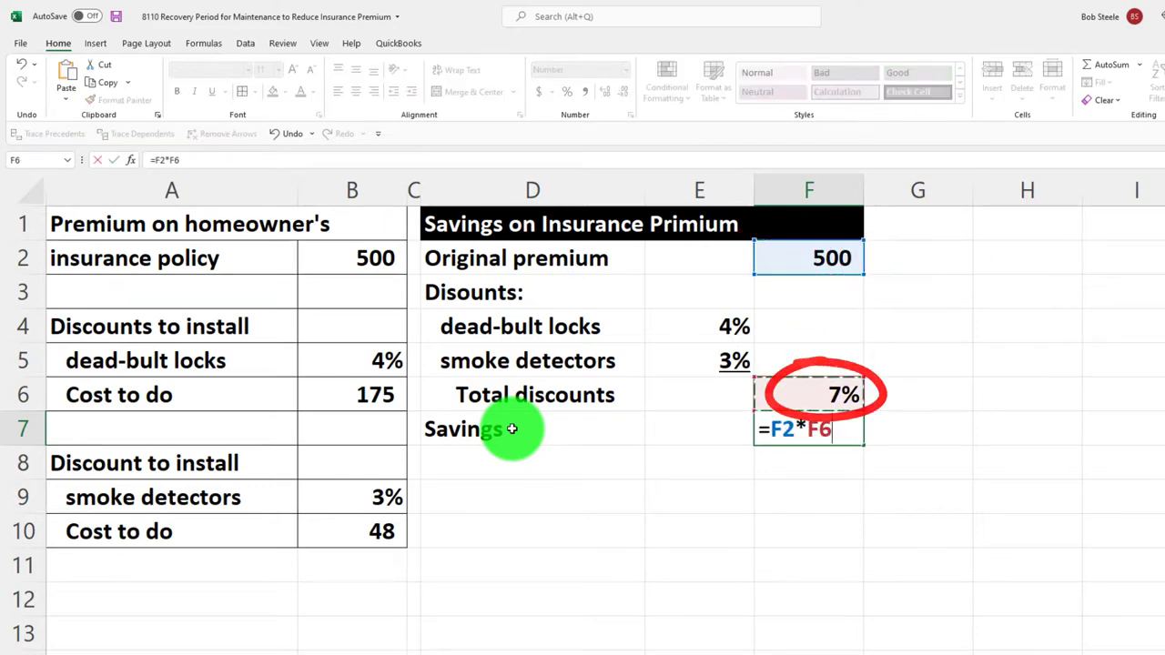
{"action": "key", "text": "Return"}
- Underline the total discount percentage in F6
{"action": "key", "text": "Right"}
{"action": "key", "text": "Up"}
{"action": "key", "text": "Up"}
{"action": "key", "text": "Right"}
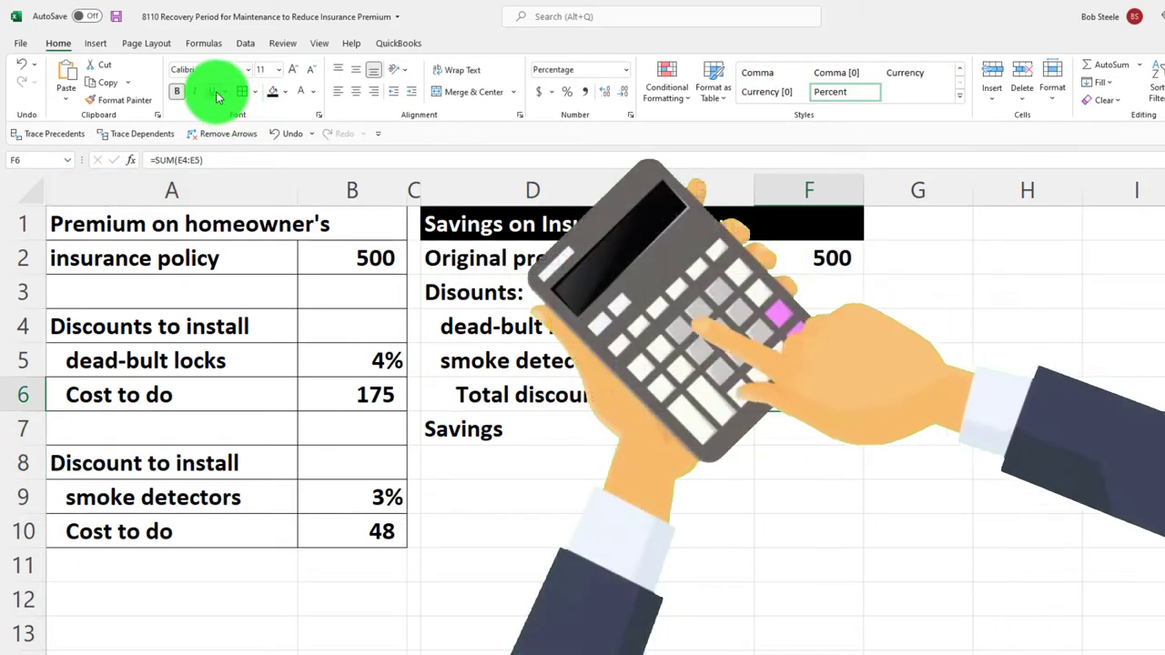
- Enter the label "Insurance premium after discounts" in D8 and widen column D slightly
{"action": "key", "text": "Down"}
{"action": "key", "text": "Down"}
{"action": "key", "text": "Left"}
{"action": "key", "text": "Left"}
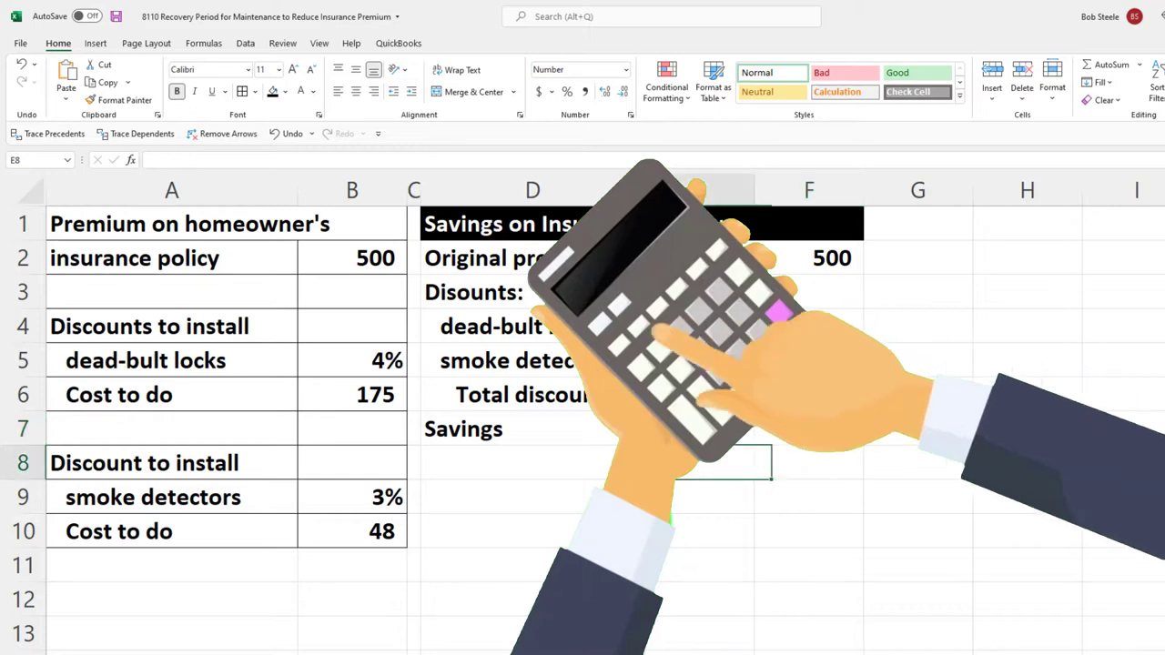
{"action": "type", "text": "Insurance premium after discounts"}
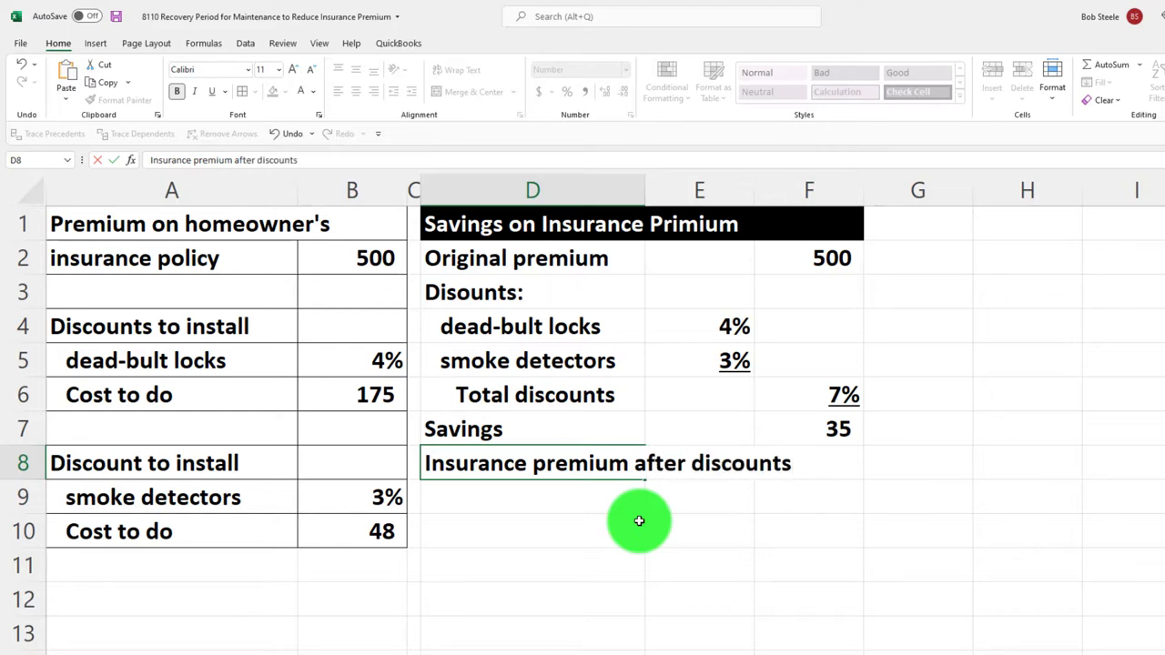
{"action": "key", "text": "Return"}
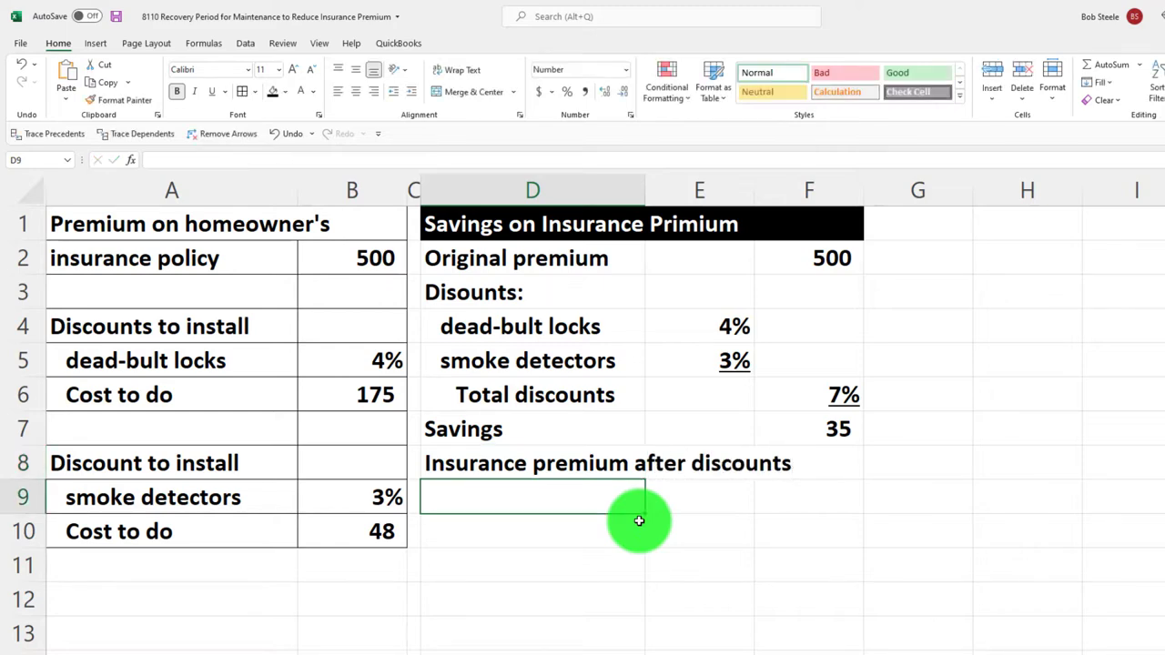
{"action": "left_click_drag", "start_coordinate": [648, 188], "coordinate": [685, 186]}
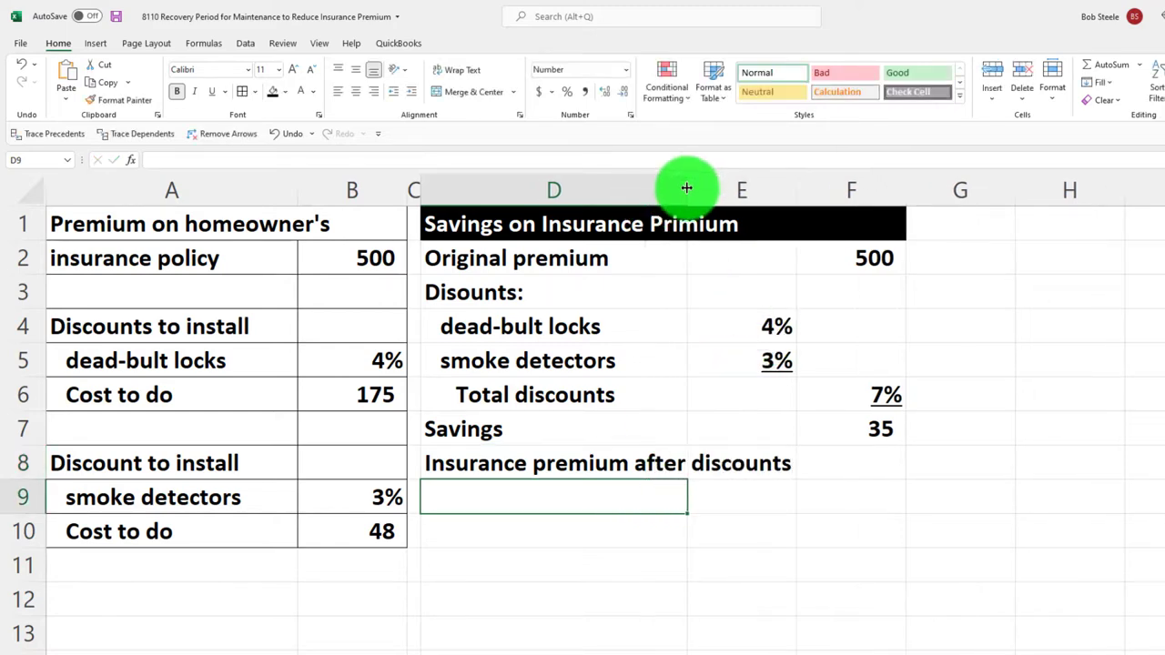
- Calculate the insurance premium after discounts in F8 by subtracting the savings in F7 from the original premium in F2
{"action": "left_click", "coordinate": [827, 460]}
{"action": "type", "text": "="}
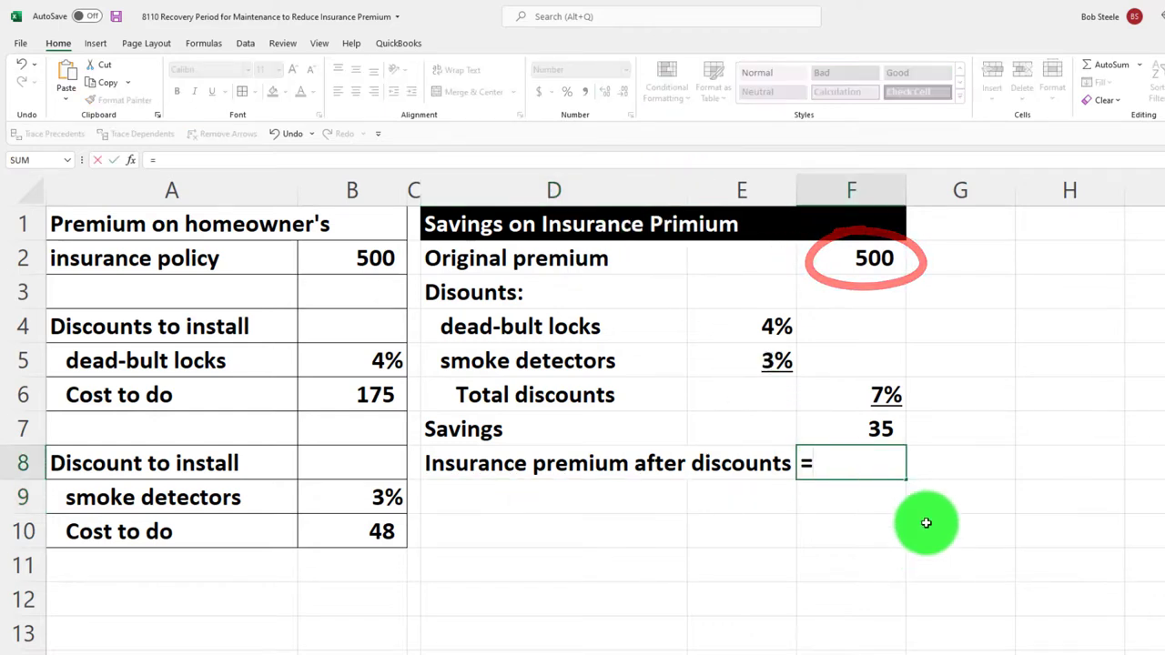
{"action": "key", "text": "Up"}
{"action": "key", "text": "Up"}
{"action": "key", "text": "Up"}
{"action": "key", "text": "Up"}
{"action": "key", "text": "Up"}
{"action": "key", "text": "Up"}
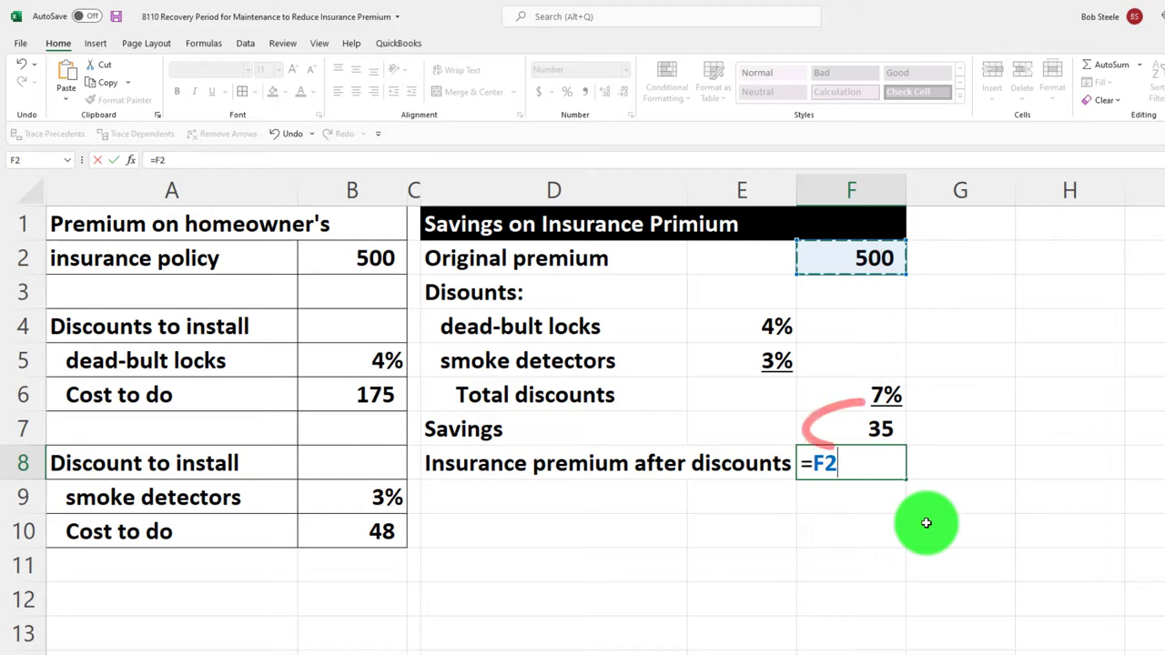
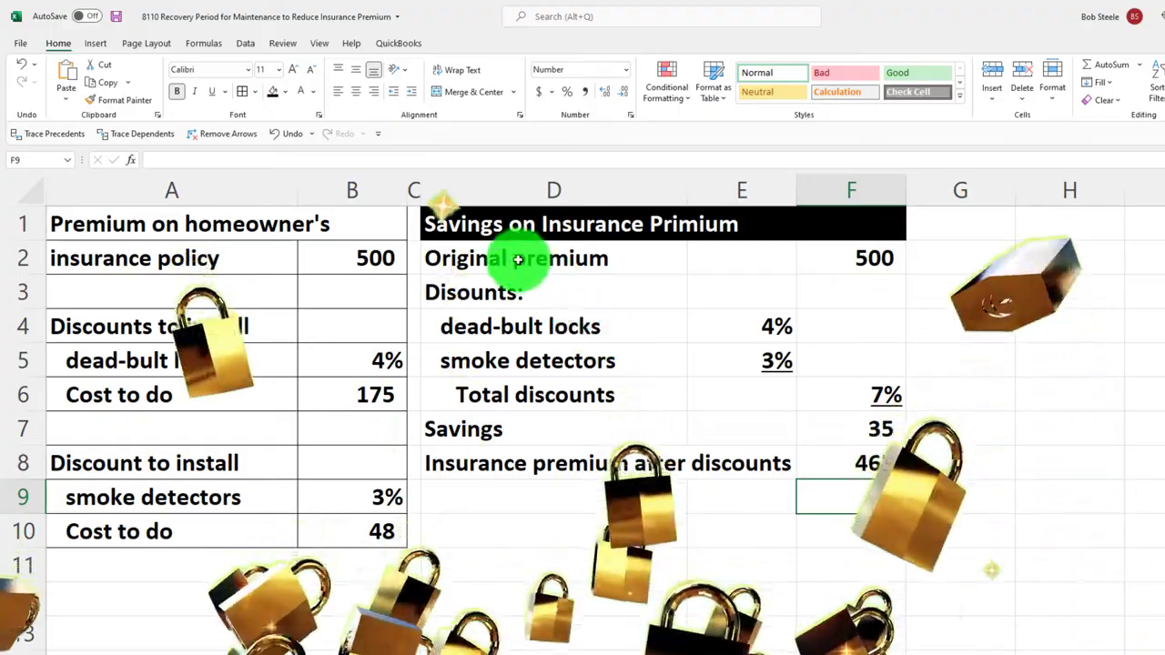
- Give the savings table body D2:F8 cell borders and a light blue fill
{"action": "left_click", "coordinate": [523, 261]}
{"action": "left_click_drag", "start_coordinate": [523, 261], "coordinate": [810, 463]}
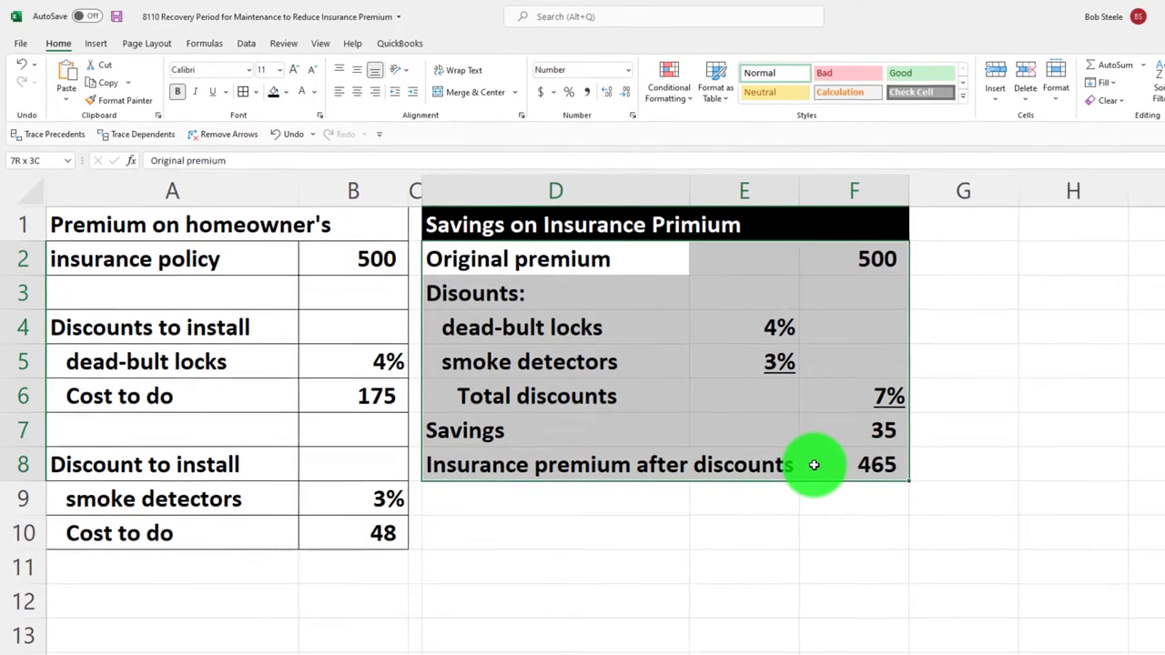
{"action": "left_click_drag", "start_coordinate": [869, 496], "coordinate": [872, 499]}
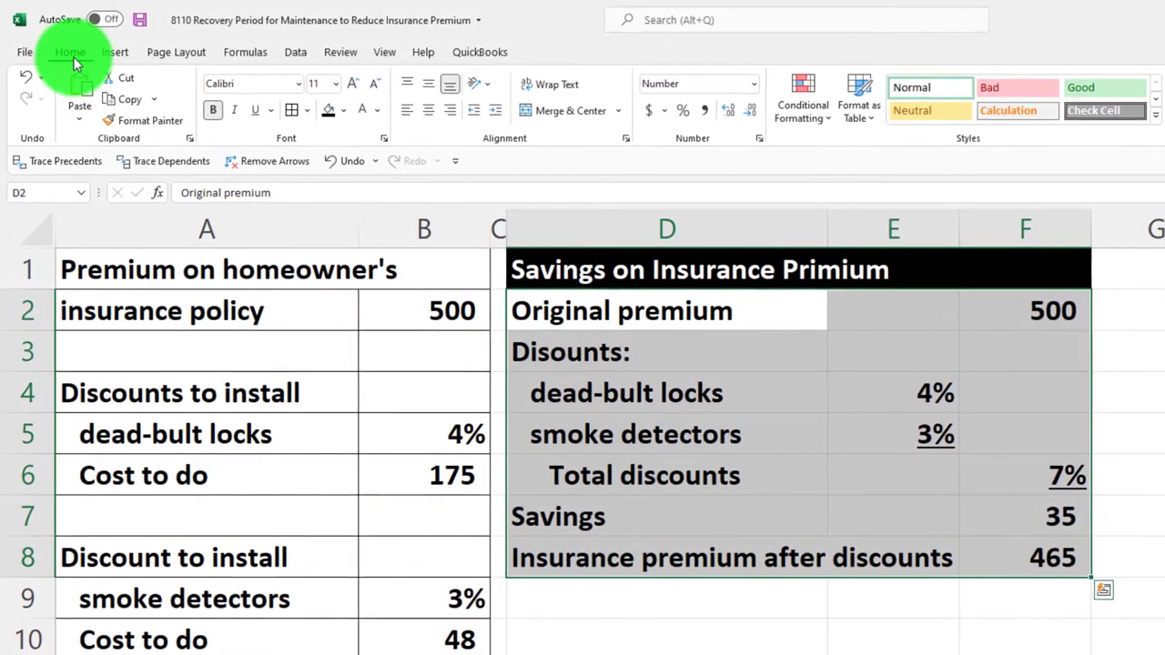
{"action": "left_click", "coordinate": [341, 110]}
{"action": "left_click", "coordinate": [328, 314]}
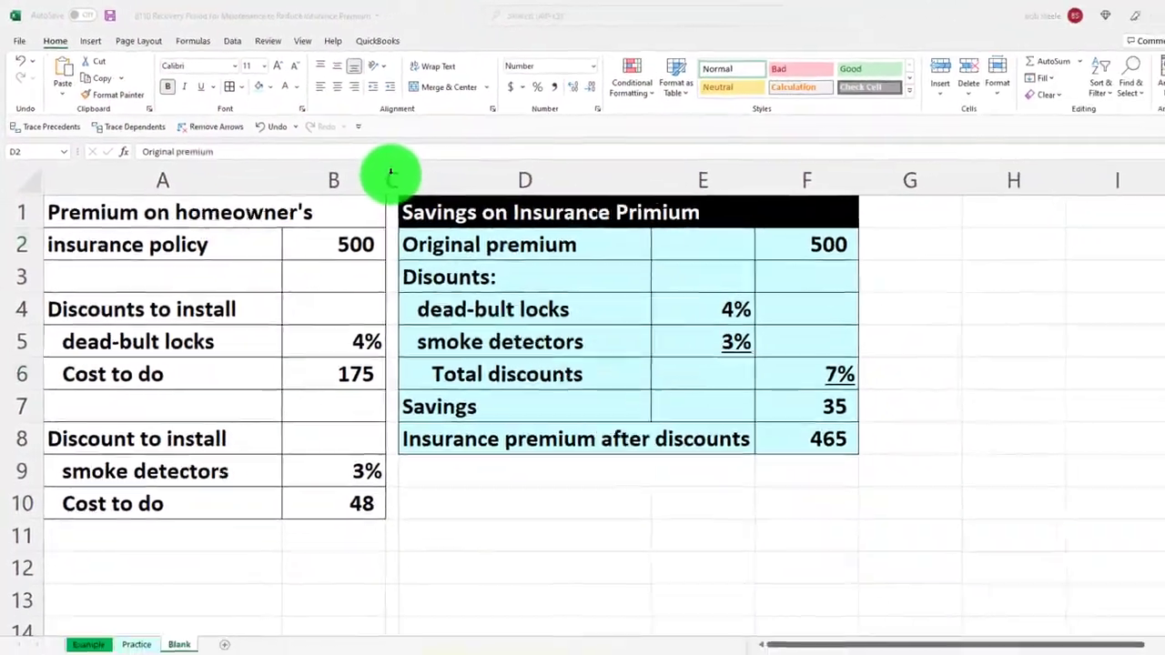
- Copy the narrow column C formatting onto column G with Format Painter
{"action": "left_click", "coordinate": [390, 173]}
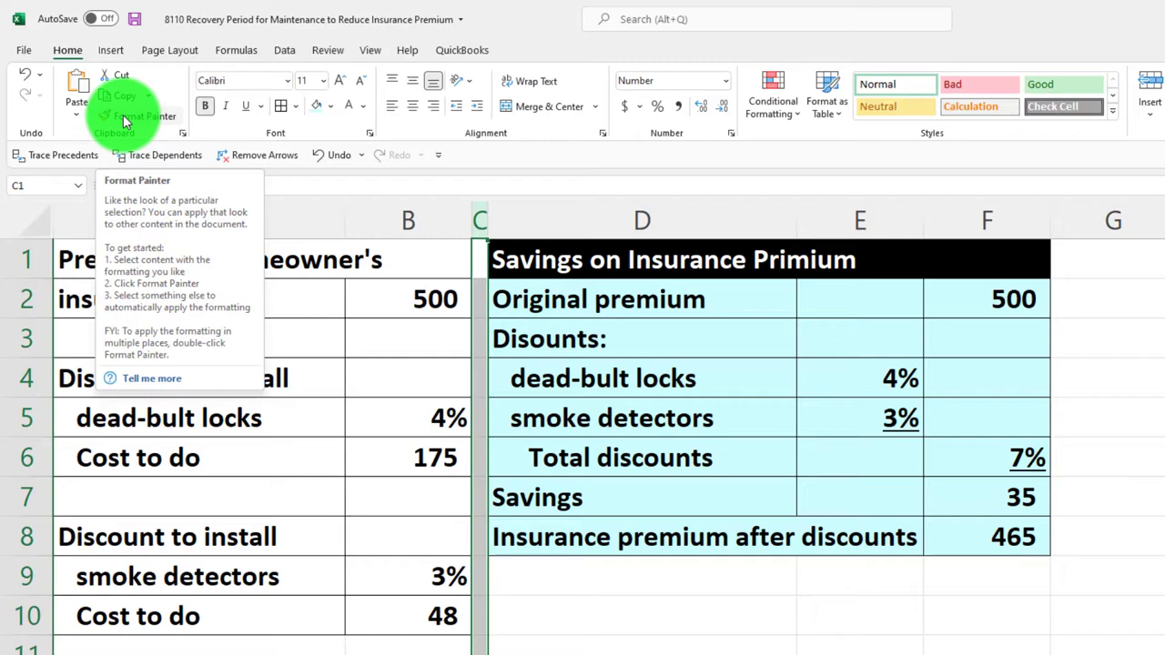
{"action": "left_click", "coordinate": [123, 114]}
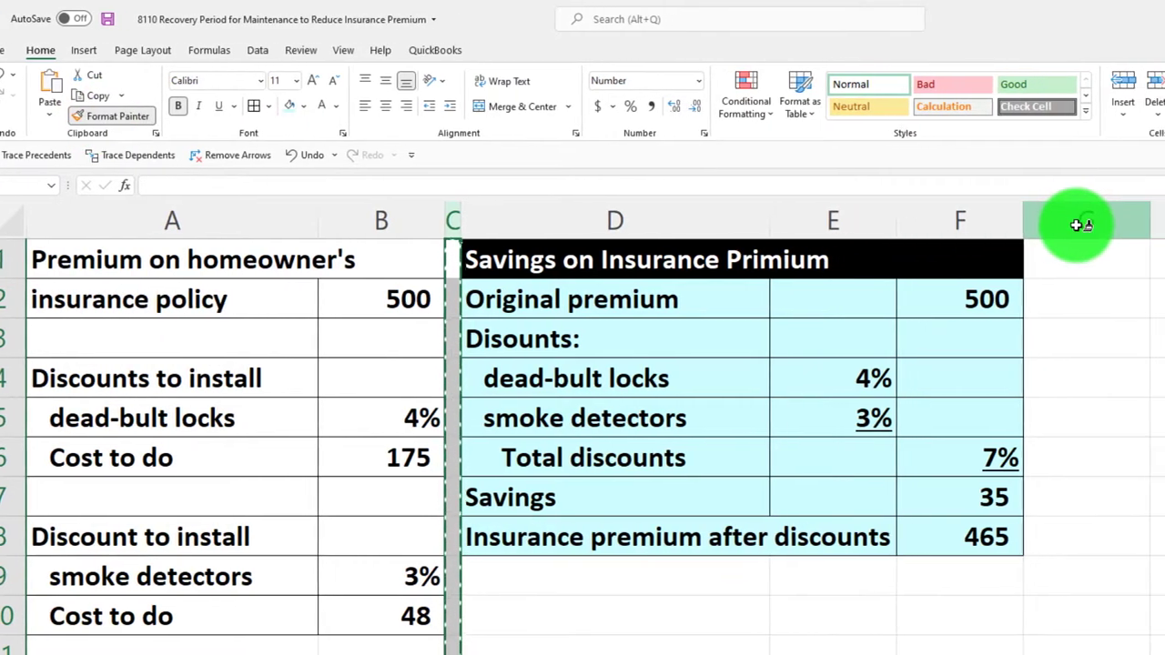
{"action": "left_click", "coordinate": [998, 225]}
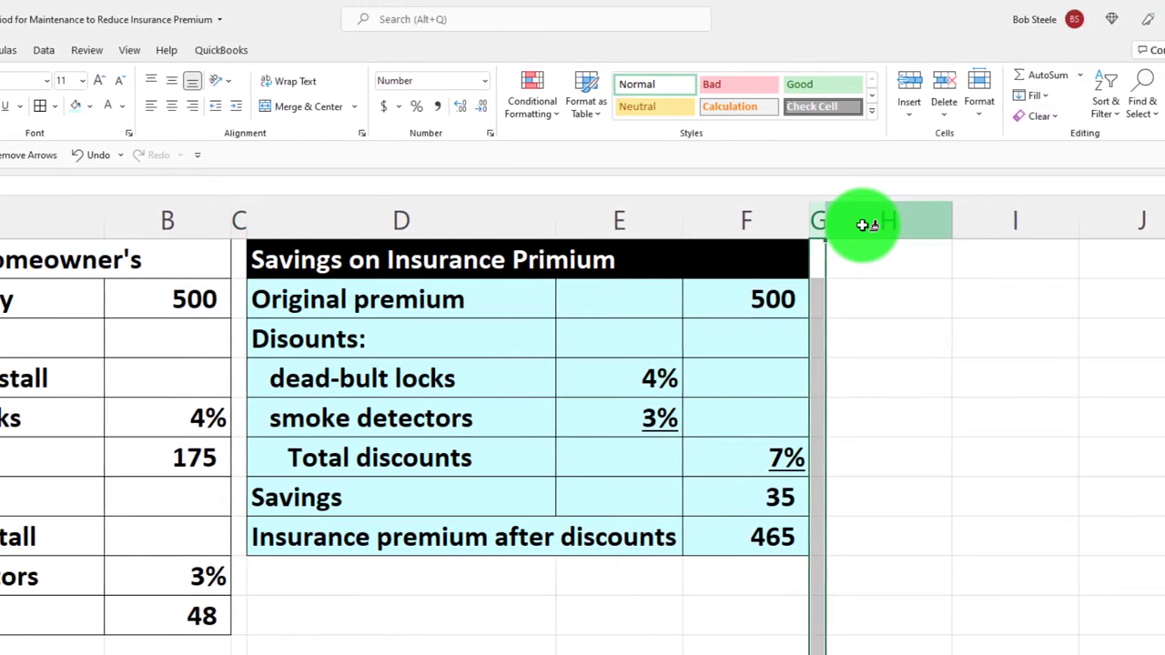
{"action": "left_click", "coordinate": [804, 256]}
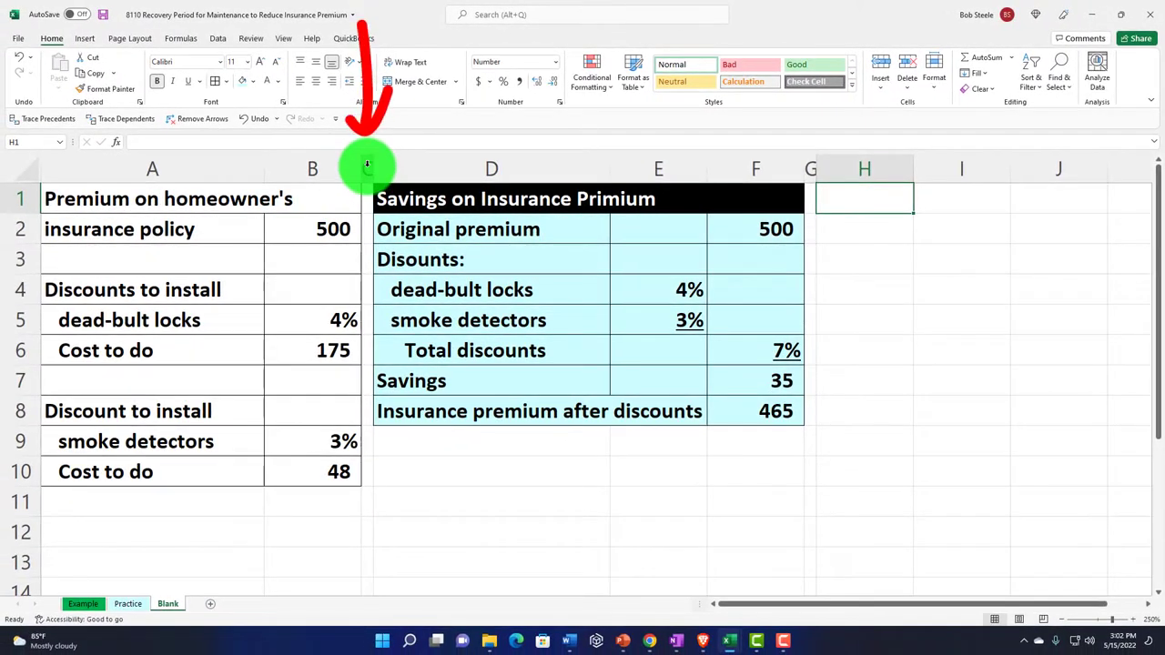
- Hide columns C through F
{"action": "left_click", "coordinate": [367, 167]}
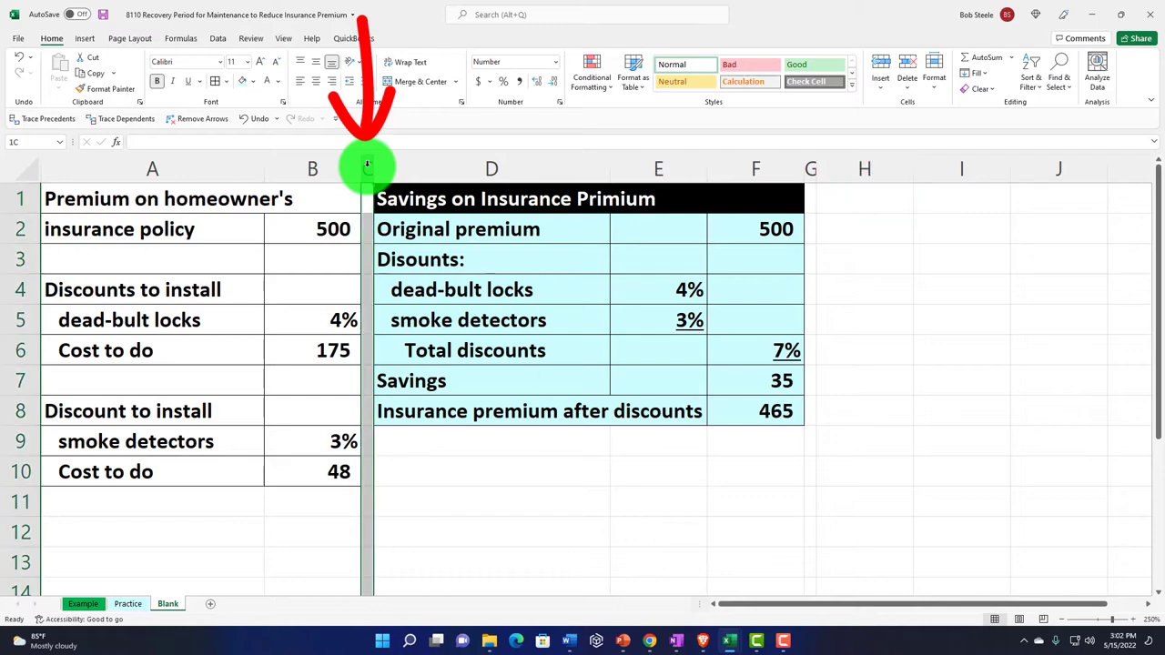
{"action": "left_click_drag", "start_coordinate": [366, 167], "coordinate": [757, 166]}
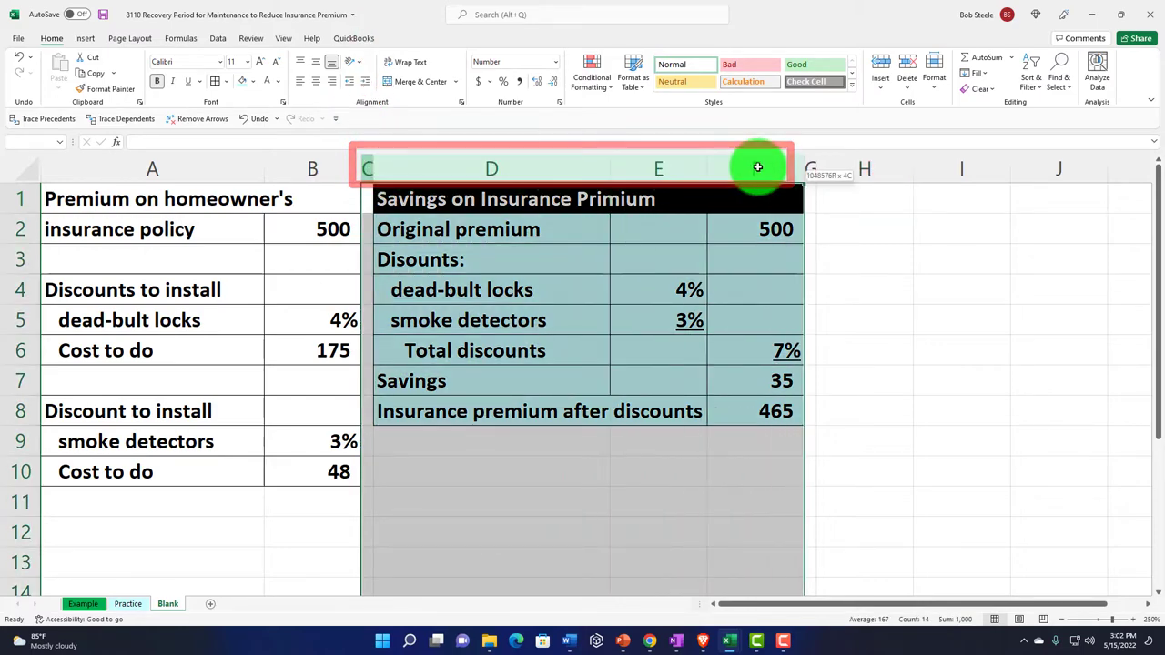
{"action": "right_click", "coordinate": [592, 263]}
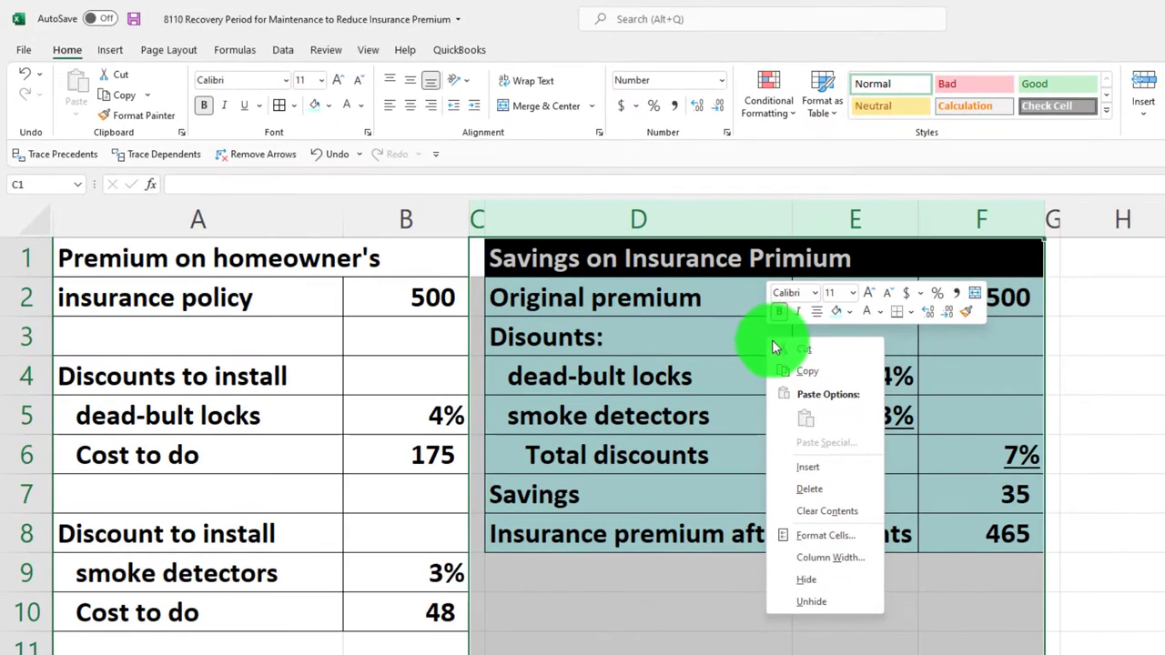
{"action": "left_click", "coordinate": [812, 605]}
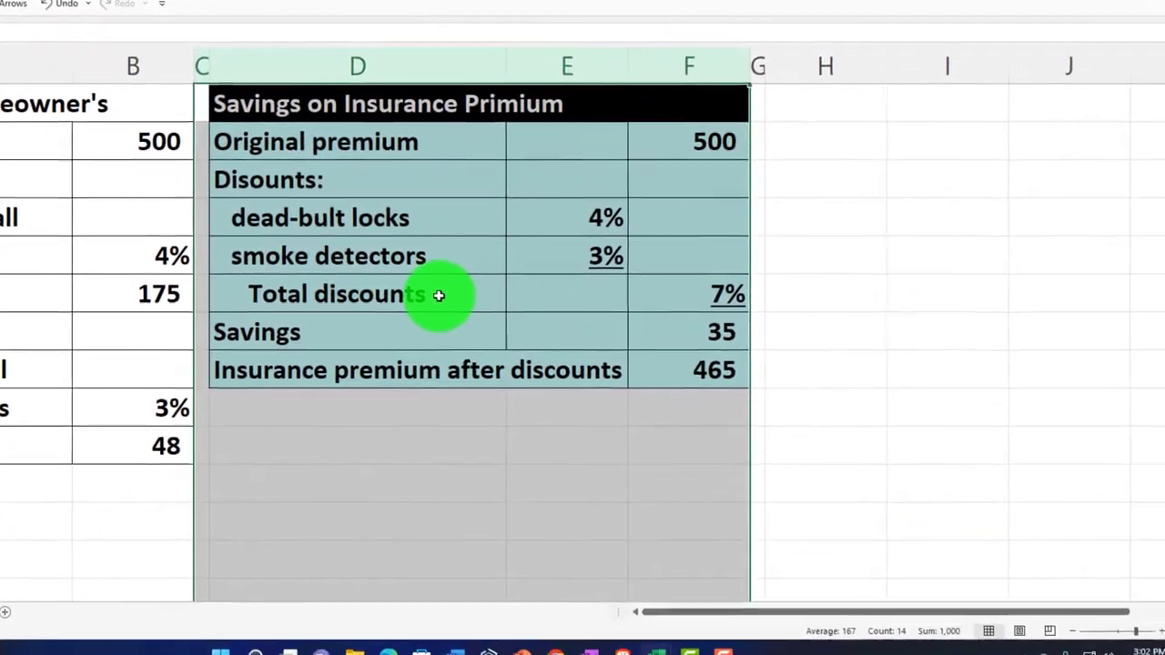
{"action": "right_click", "coordinate": [523, 343]}
{"action": "left_click", "coordinate": [447, 510]}
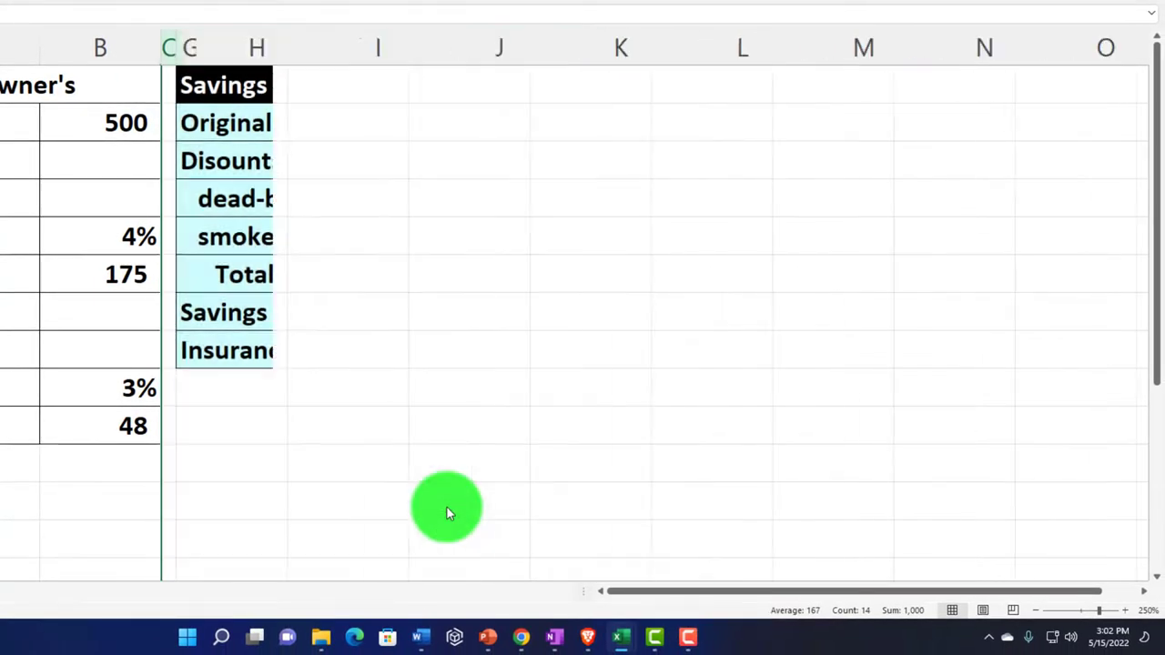
- Widen column H and enter the heading "Discount on Dead-Bult Locks" in H1
{"action": "left_click", "coordinate": [227, 86]}
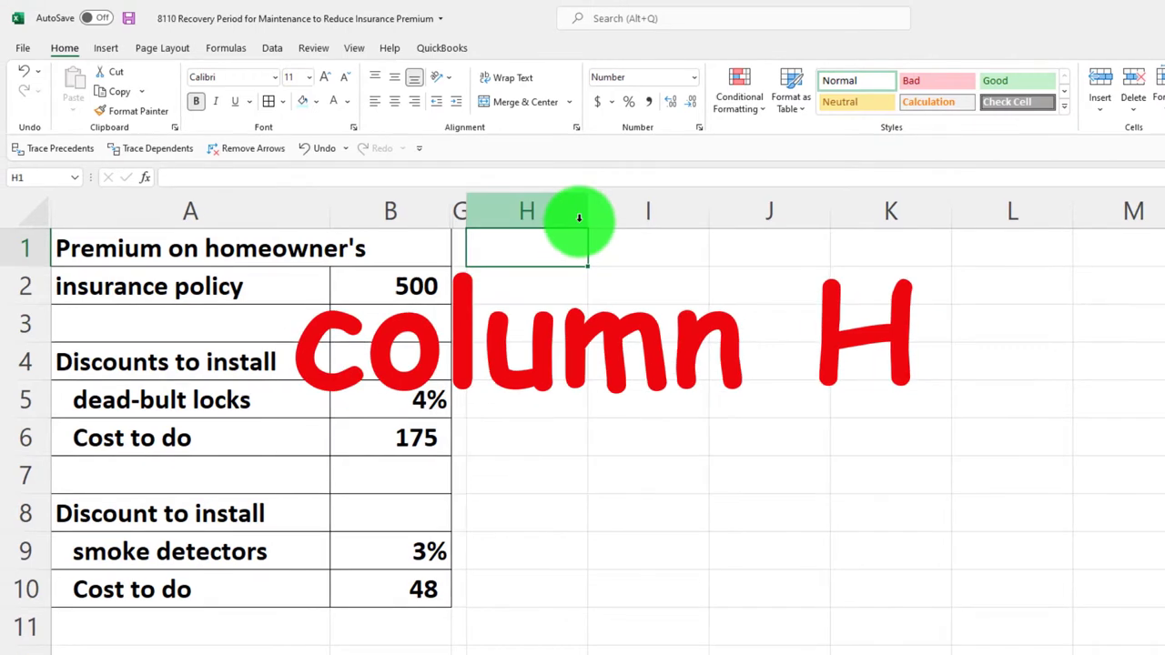
{"action": "left_click_drag", "start_coordinate": [587, 214], "coordinate": [793, 219]}
{"action": "type", "text": "Discount on Dead-Bult Locks"}
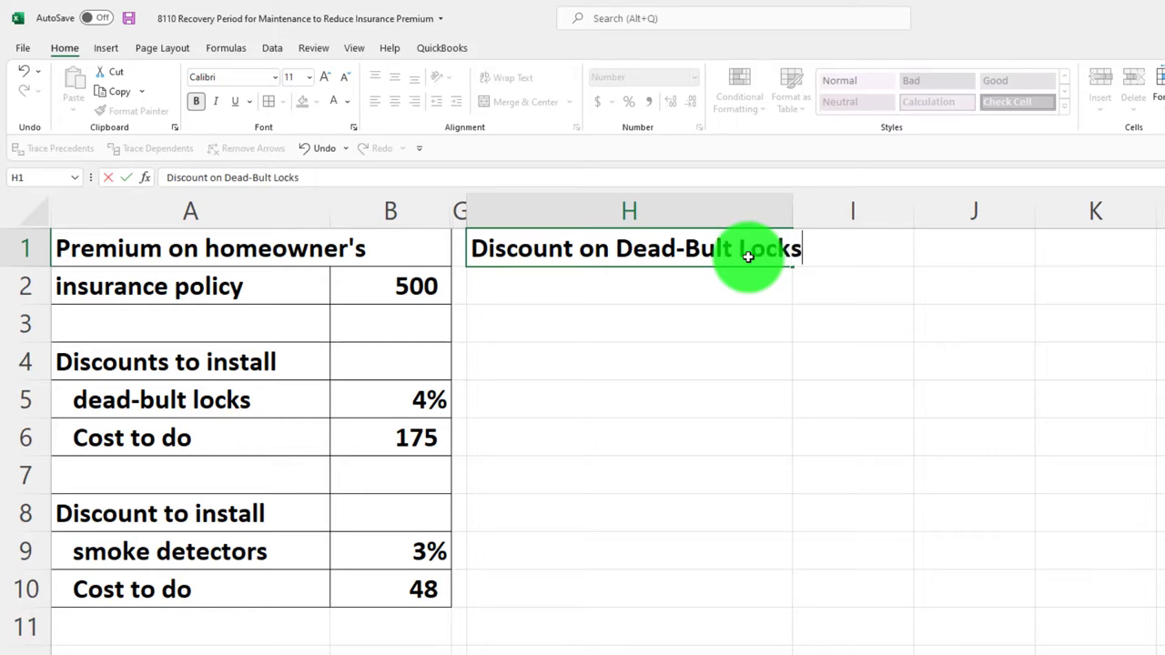
{"action": "key", "text": "Return"}
- Format the heading cells H1:I1 with a black fill and white font
{"action": "left_click_drag", "start_coordinate": [719, 250], "coordinate": [828, 233]}
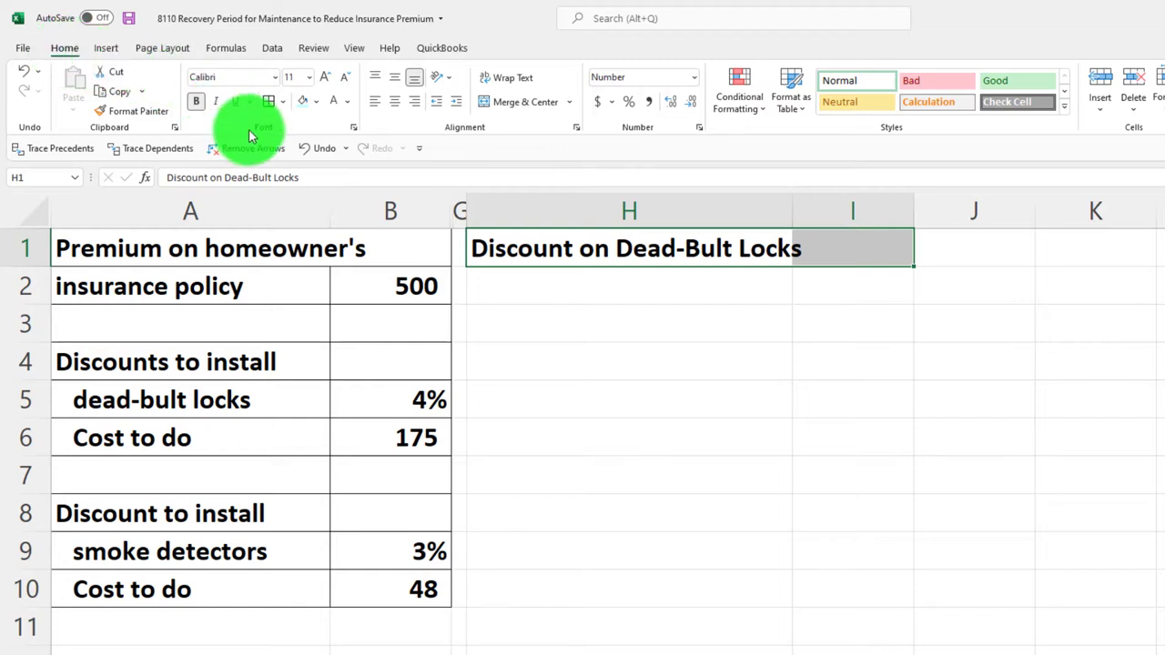
{"action": "left_click", "coordinate": [316, 101]}
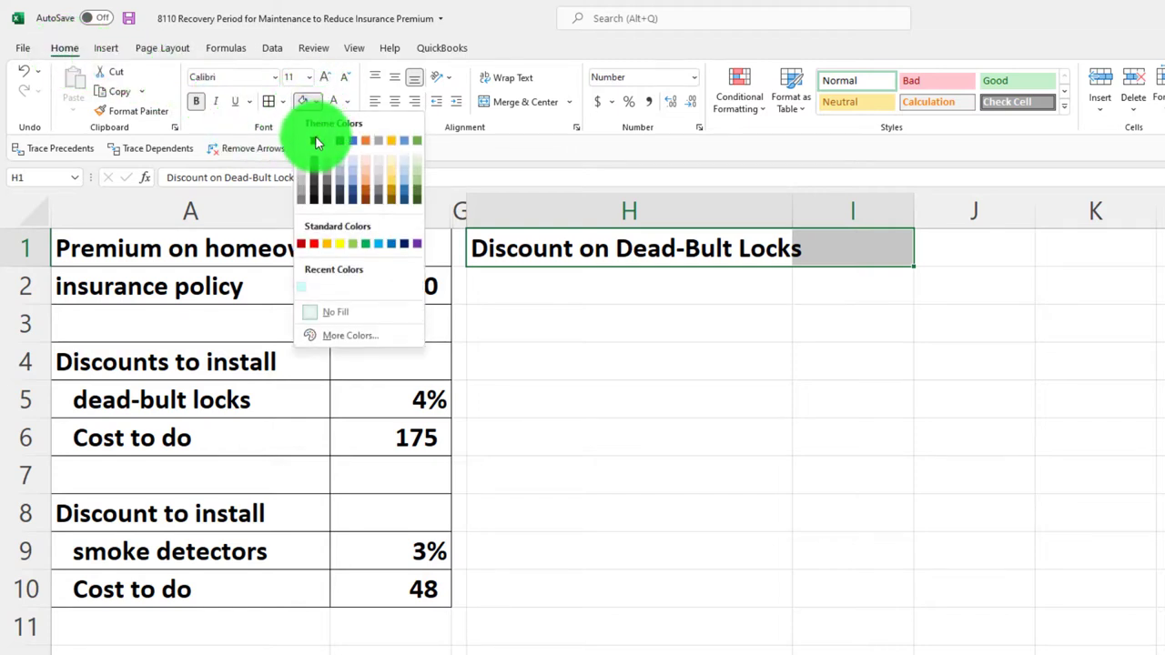
{"action": "left_click", "coordinate": [315, 142]}
{"action": "left_click", "coordinate": [336, 105]}
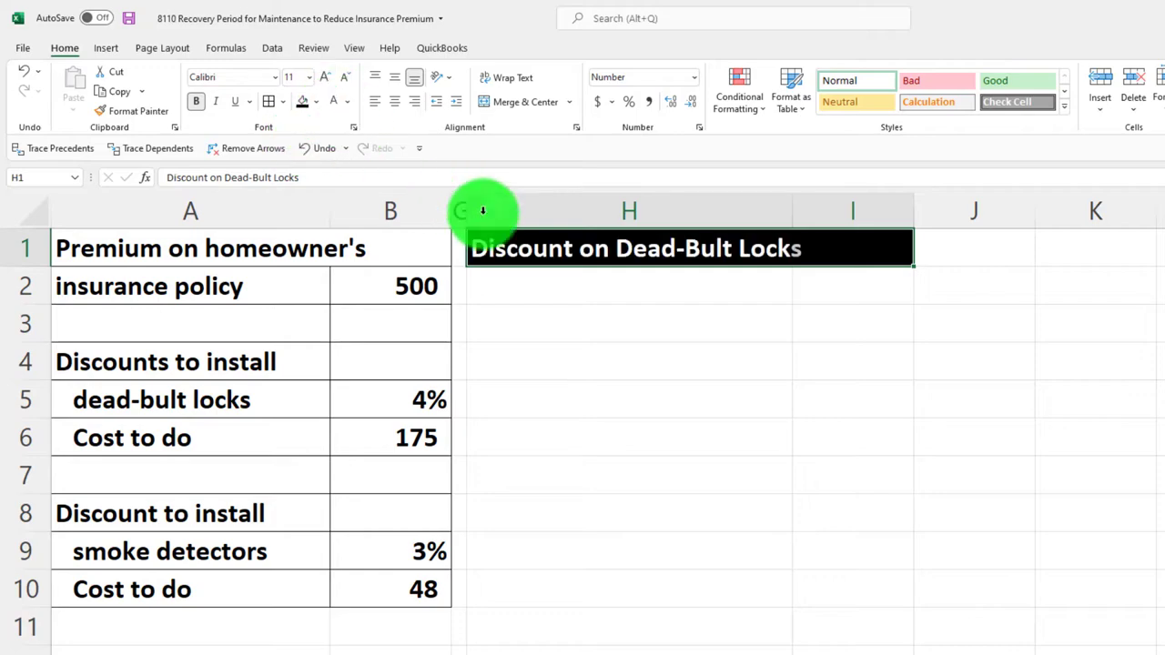
- Enter the label "Original primium" in H2 and link I2 to the homeowner's policy premium in B2
{"action": "left_click", "coordinate": [552, 283]}
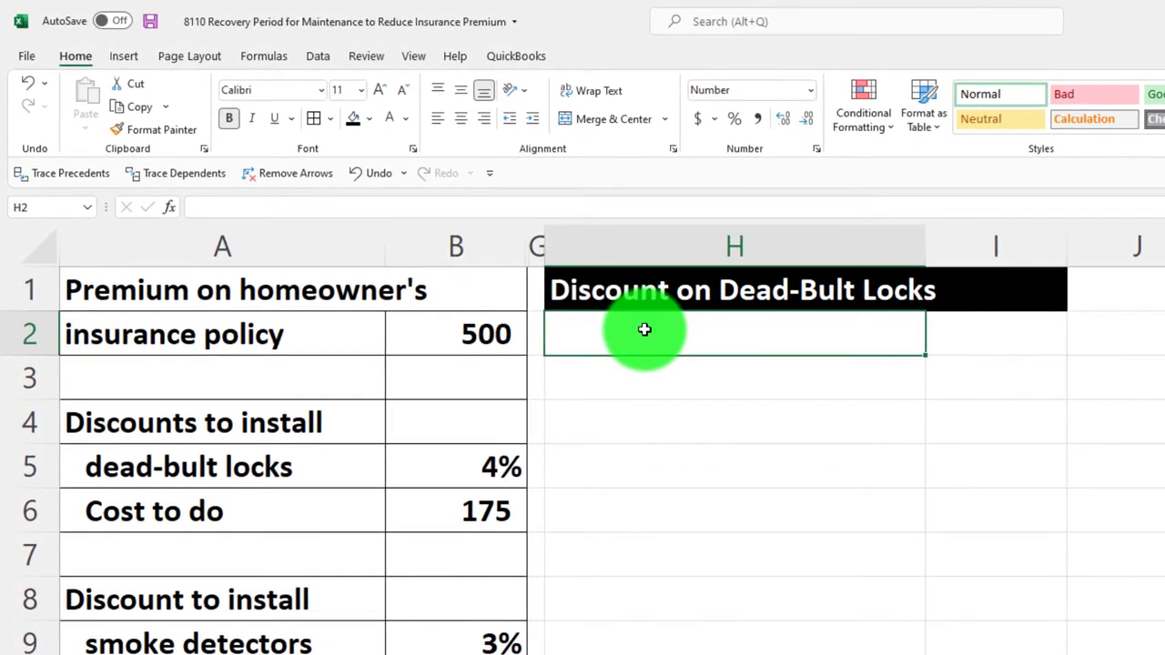
{"action": "type", "text": "Original primium"}
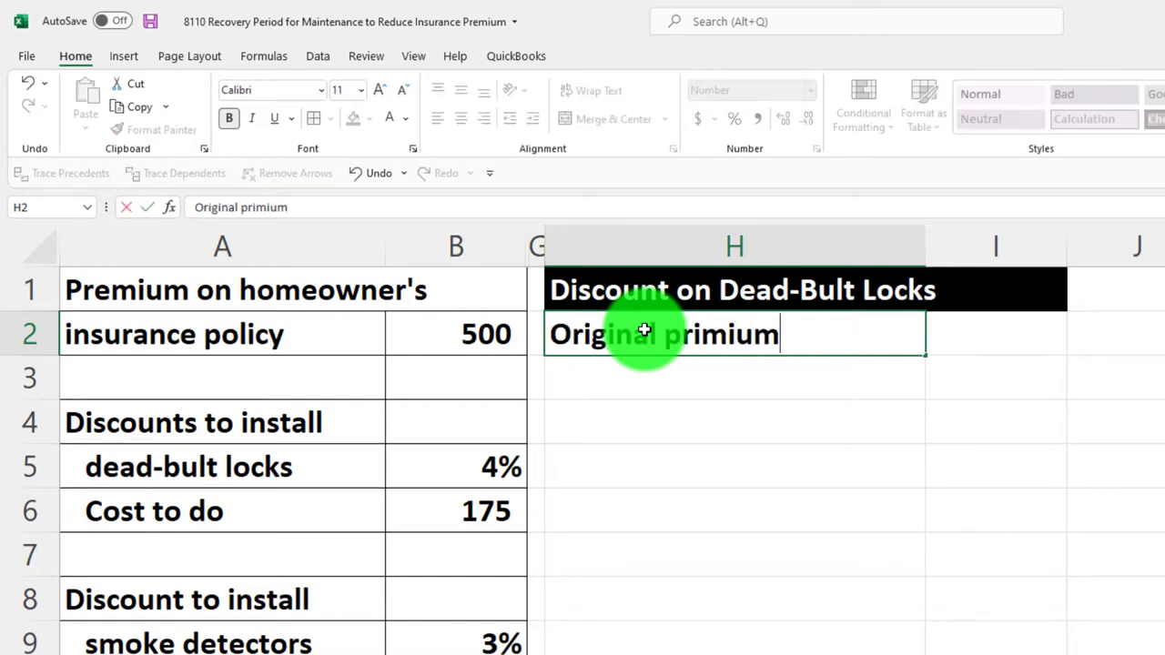
{"action": "key", "text": "Tab"}
{"action": "type", "text": "="}
{"action": "key", "text": "Left"}
{"action": "key", "text": "Left"}
{"action": "key", "text": "Left"}
{"action": "key", "text": "Return"}
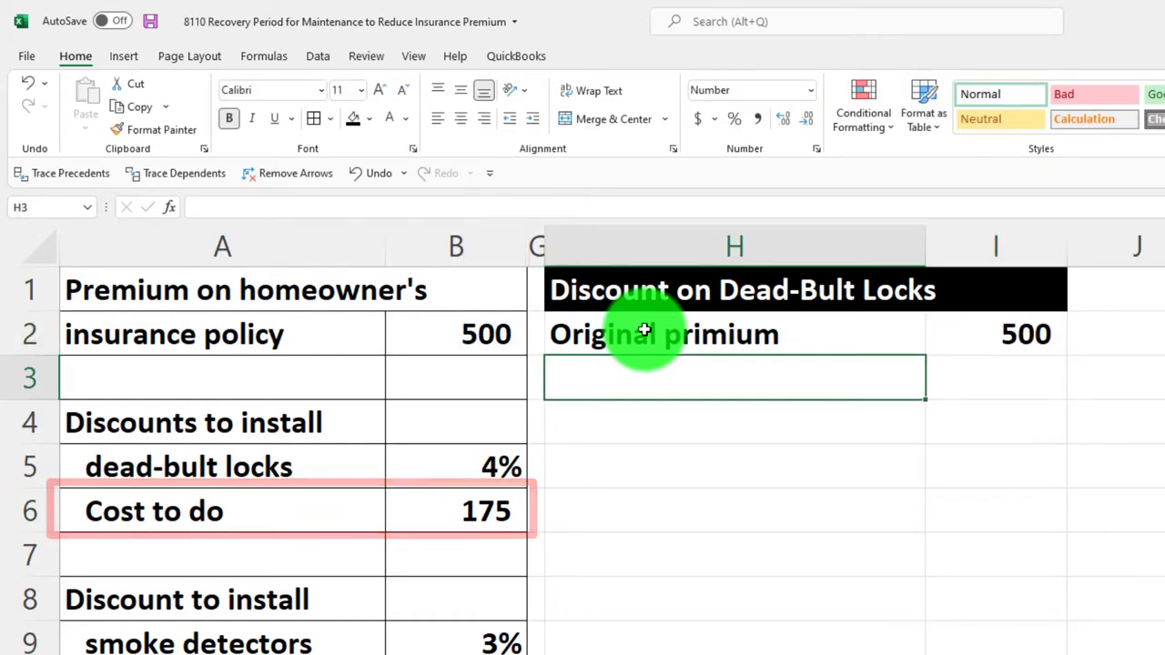
- Link the label in H3 to the dead-bult locks label with =A5
{"action": "type", "text": "="}
{"action": "key", "text": "Down"}
{"action": "key", "text": "Down"}
{"action": "key", "text": "Left"}
{"action": "key", "text": "Left"}
{"action": "key", "text": "Left"}
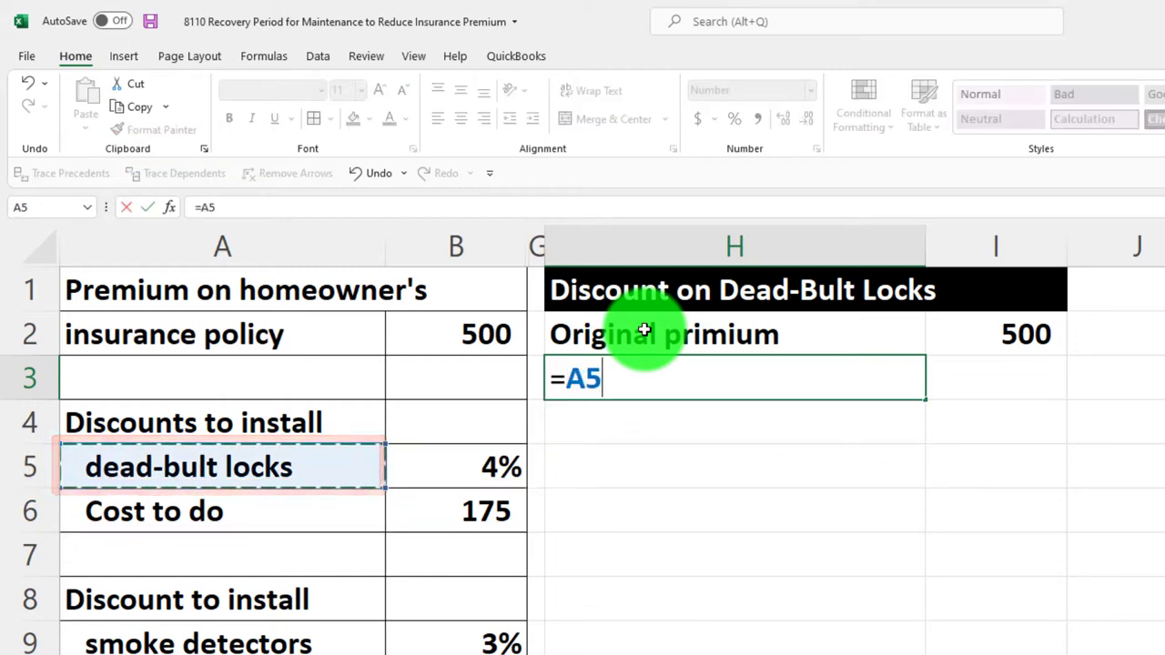
{"action": "key", "text": "Tab"}
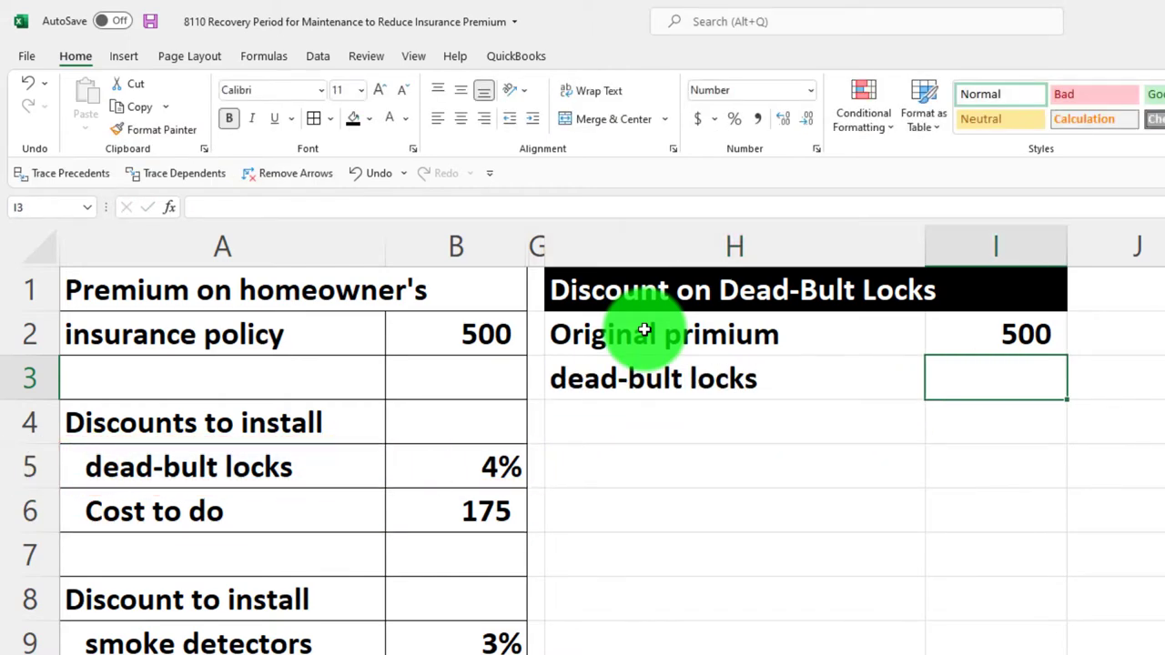
- Link I3 to the dead-bult locks discount rate with =B5
{"action": "type", "text": "="}
{"action": "key", "text": "Left"}
{"action": "key", "text": "Left"}
{"action": "key", "text": "Left"}
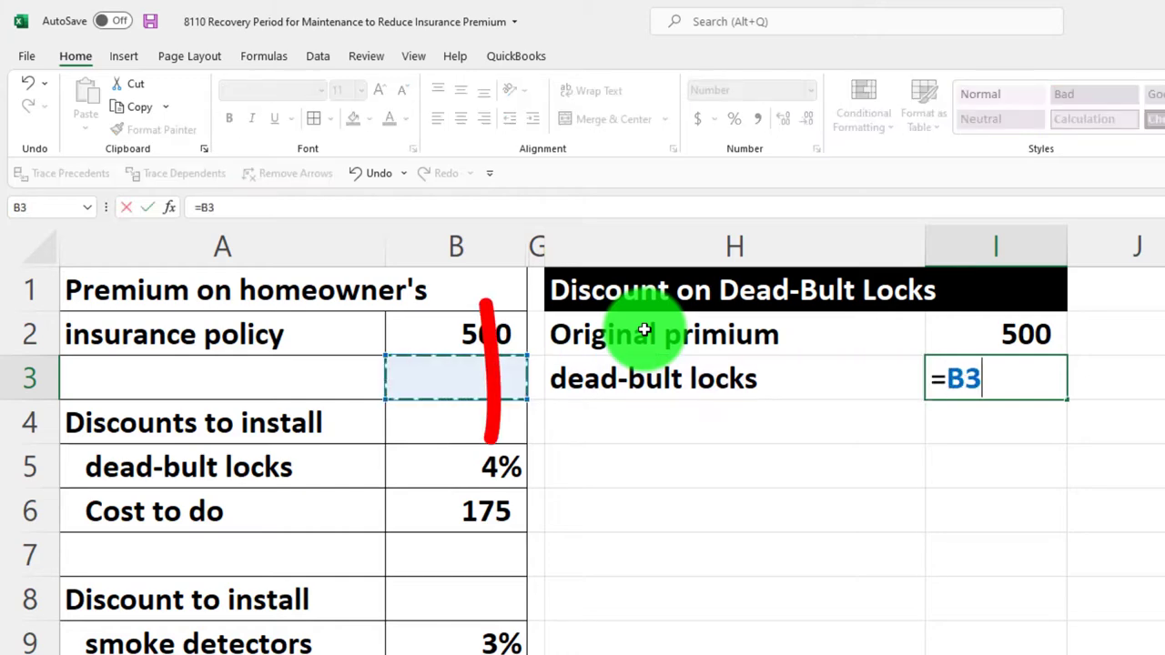
{"action": "key", "text": "Down"}
{"action": "key", "text": "Down"}
{"action": "key", "text": "Return"}
- Format the dead-bult locks discount in I3 as an underlined percentage
{"action": "key", "text": "Up"}
{"action": "key", "text": "Right"}
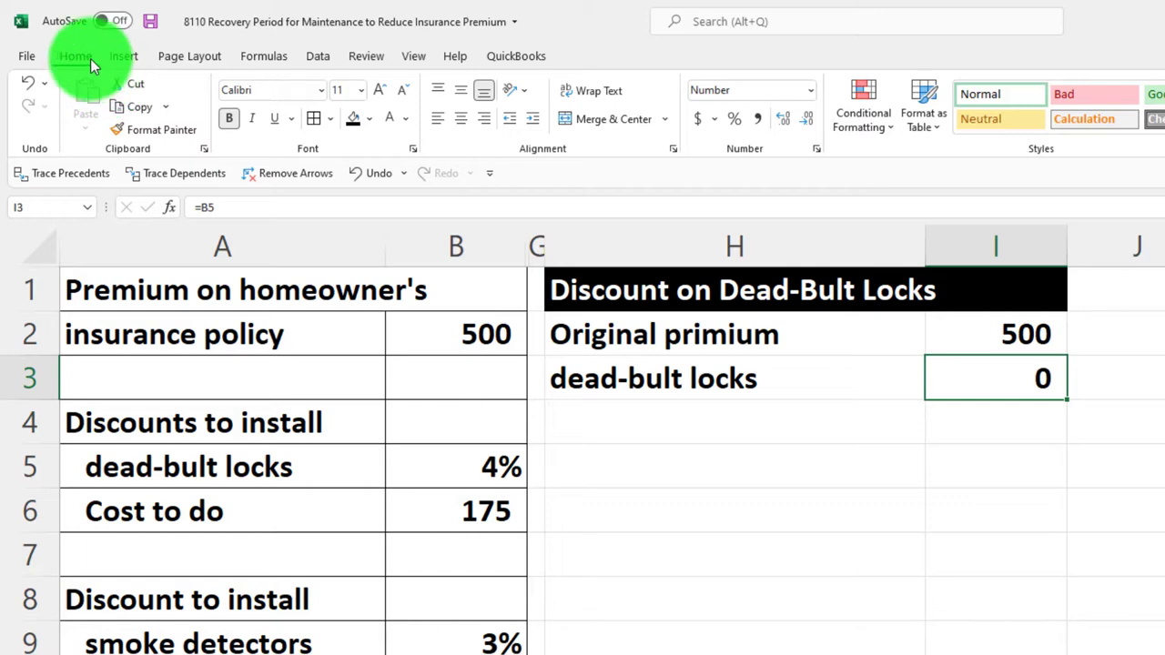
{"action": "left_click", "coordinate": [740, 125]}
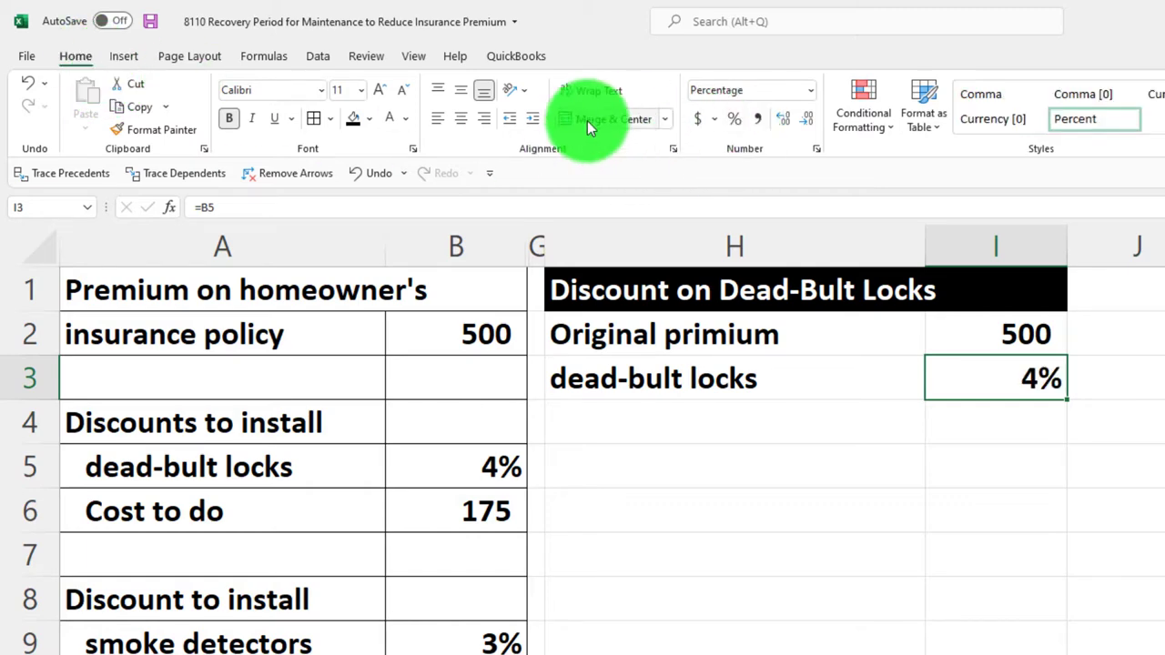
{"action": "left_click", "coordinate": [279, 125]}
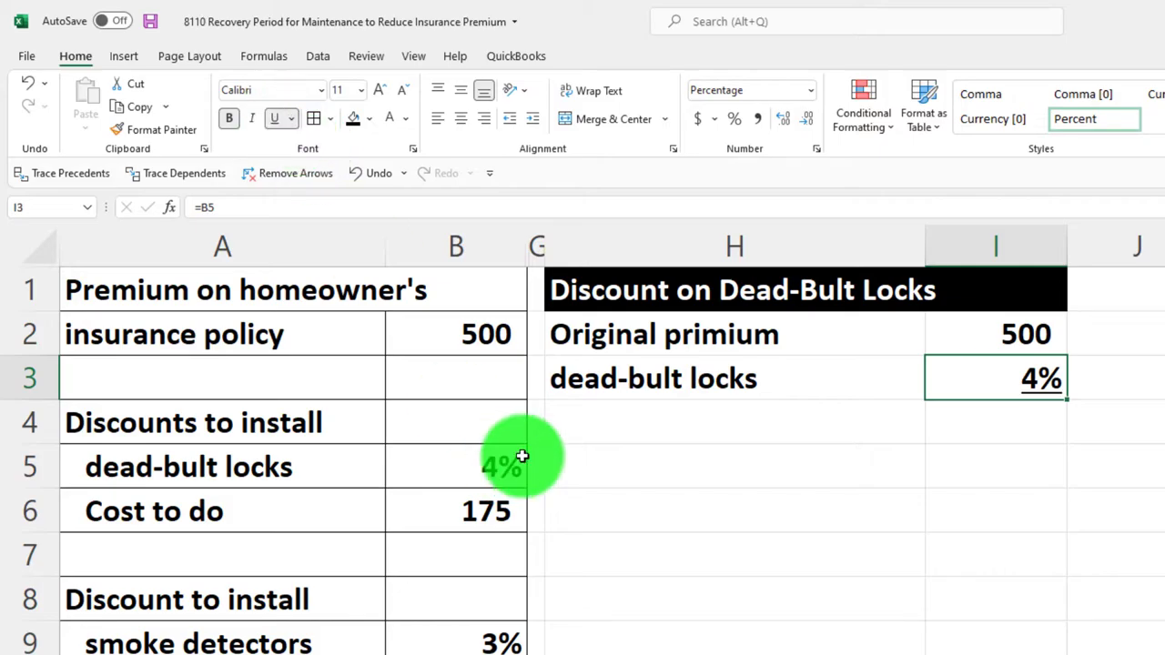
- Enter the label "Discount on dead-bult lock" in H4
{"action": "left_click", "coordinate": [546, 422]}
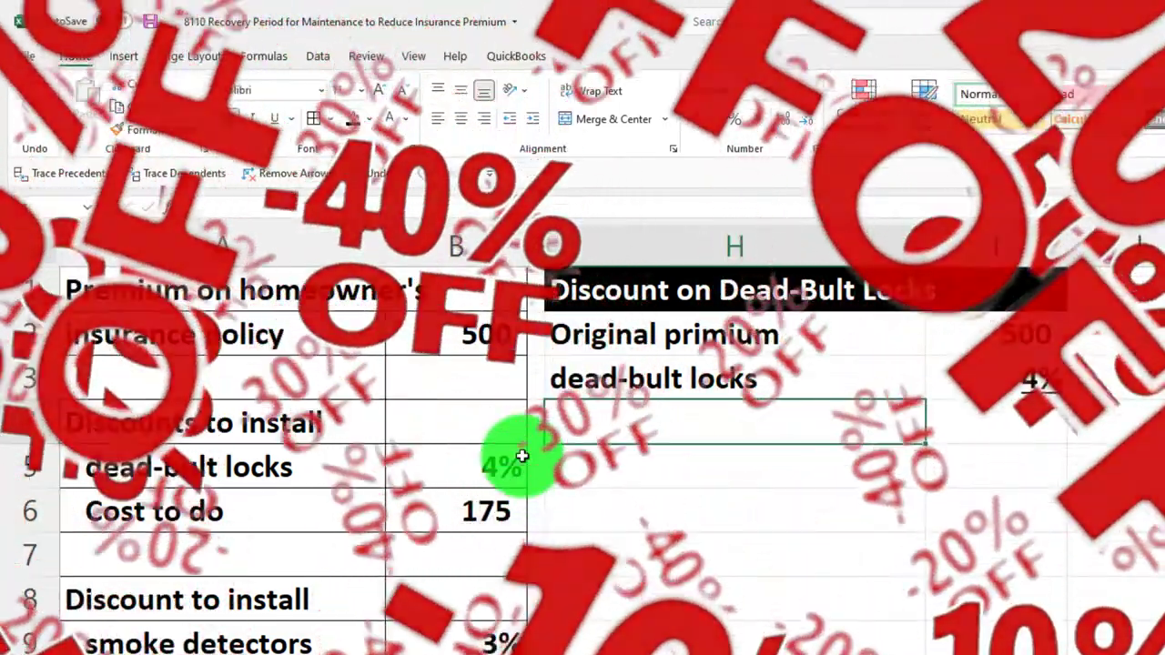
{"action": "type", "text": "Discount on dead-bult lock"}
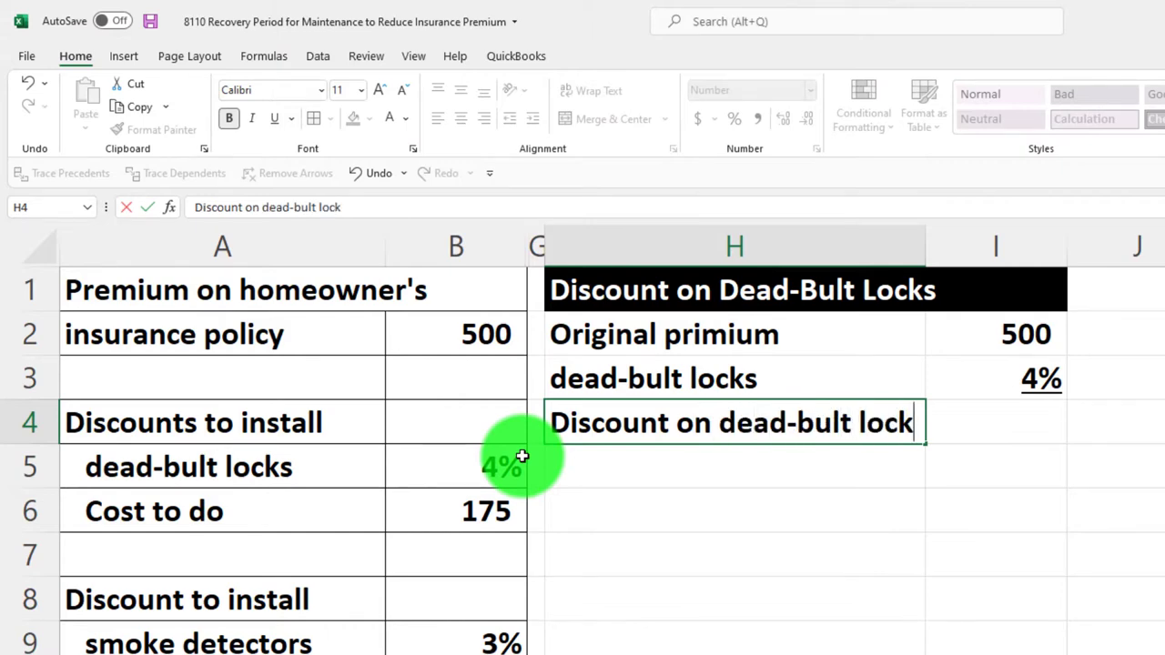
{"action": "key", "text": "Tab"}
- Calculate the dead-bult lock discount amount in I4 by multiplying the premium by the discount rate with =I2*I3
{"action": "type", "text": "="}
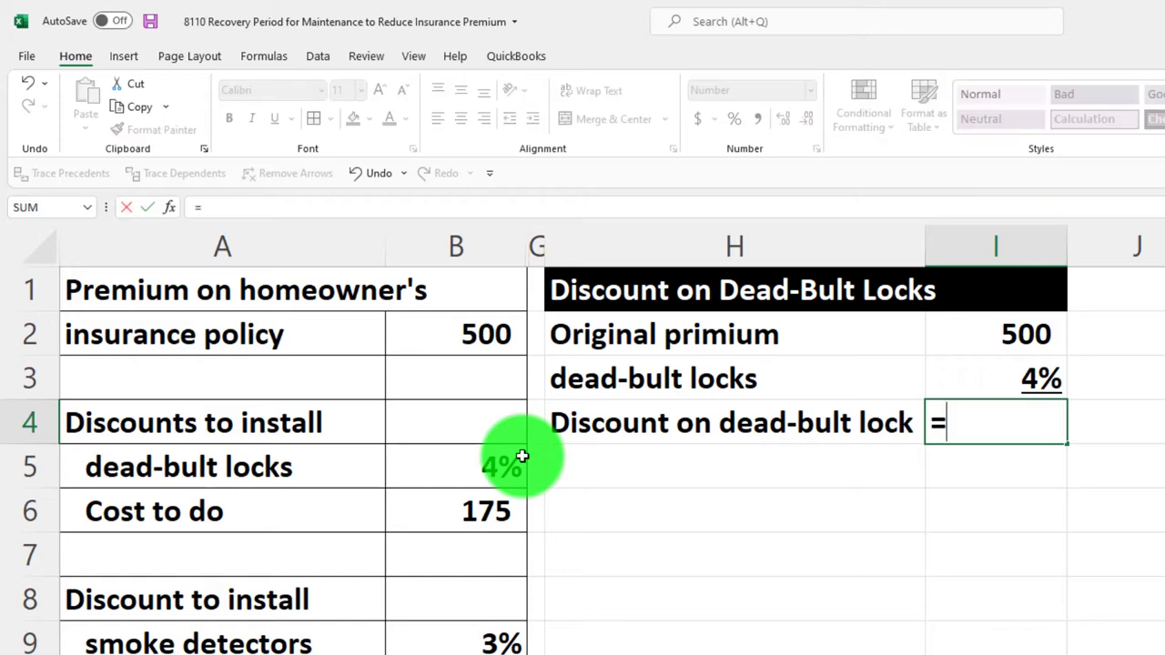
{"action": "key", "text": "Up"}
{"action": "key", "text": "Up"}
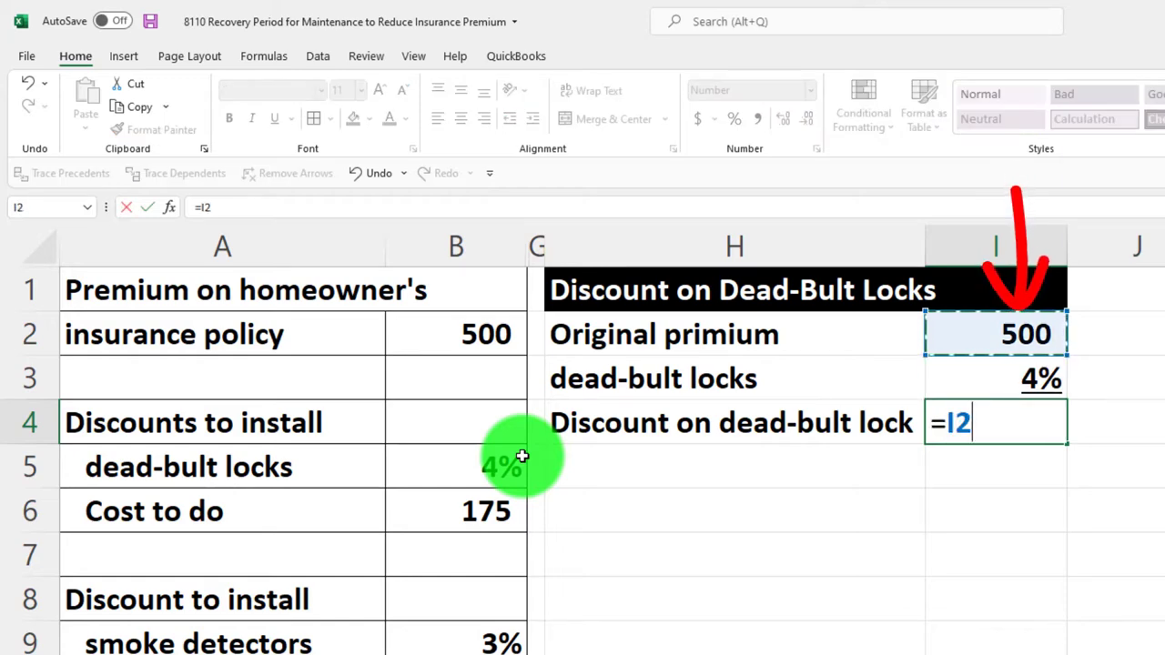
{"action": "type", "text": "*"}
{"action": "key", "text": "Up"}
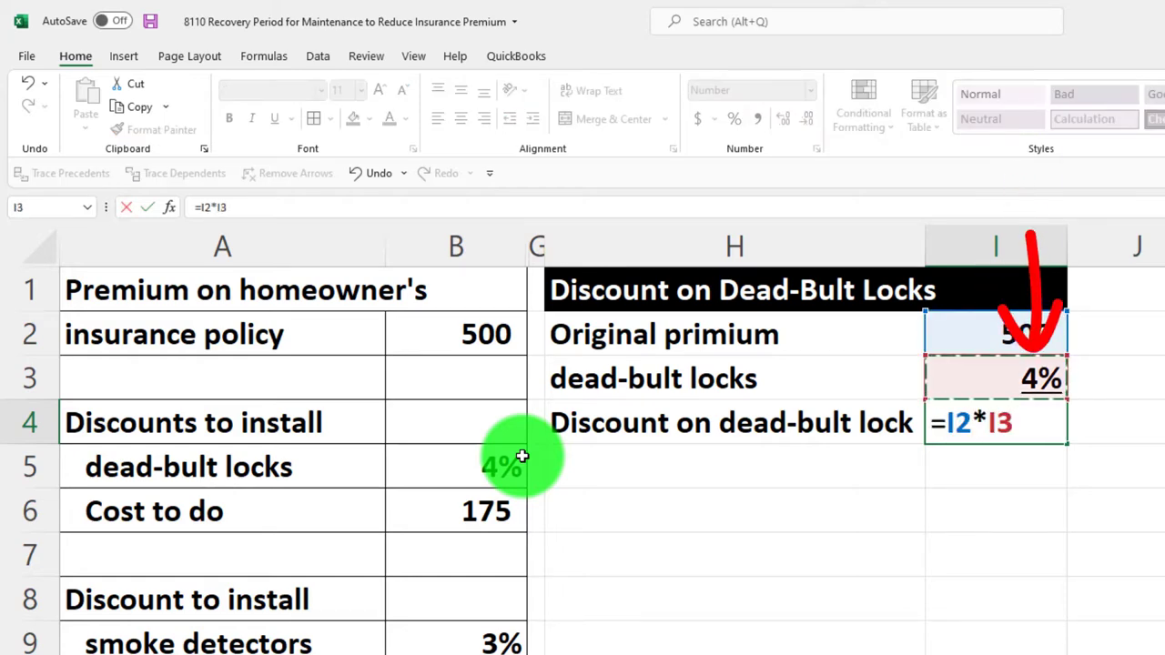
{"action": "key", "text": "Return"}
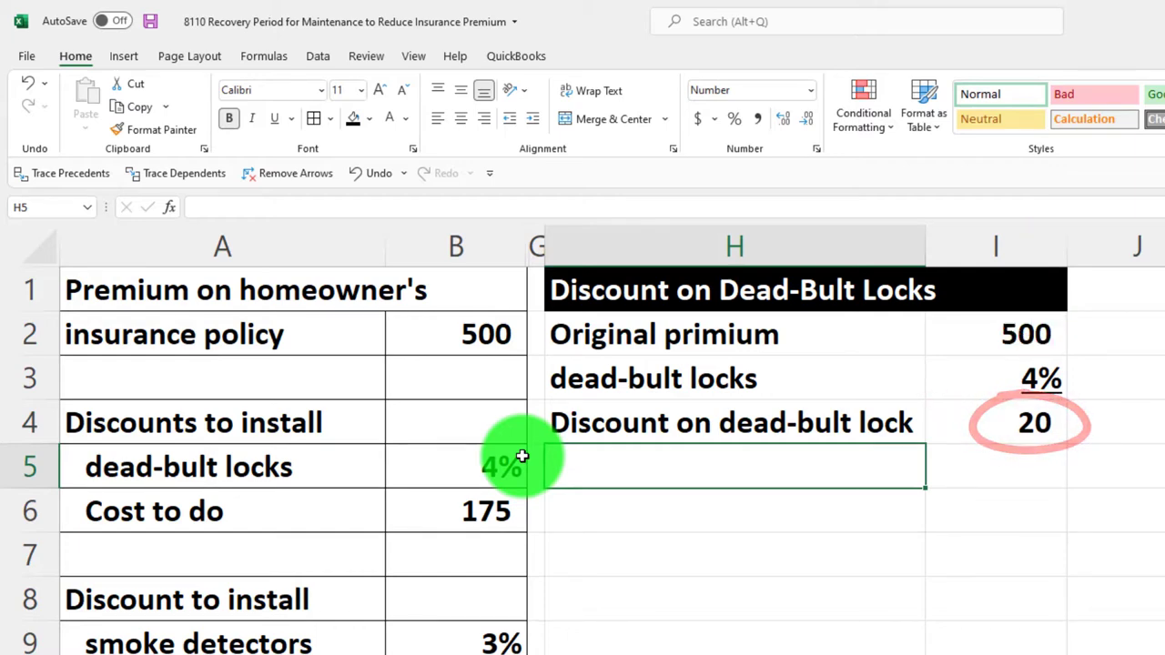
- Apply the recently used light-blue fill and cell borders to the dead-bult locks table body, H2:I4
{"action": "left_click_drag", "start_coordinate": [628, 336], "coordinate": [937, 409]}
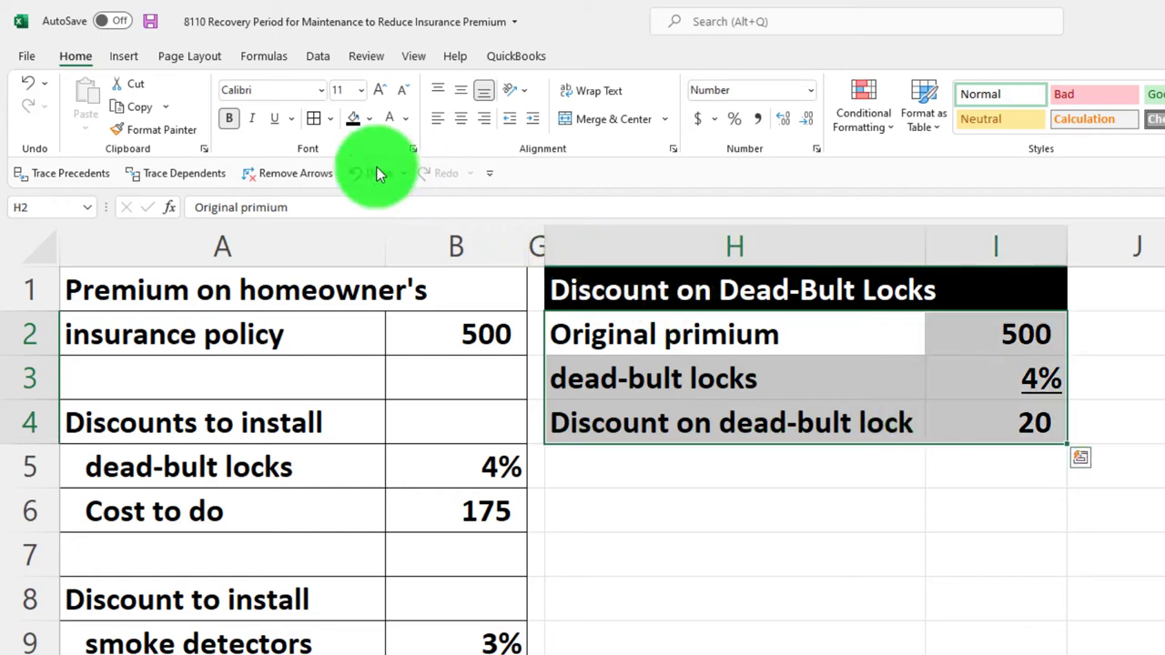
{"action": "left_click", "coordinate": [370, 123]}
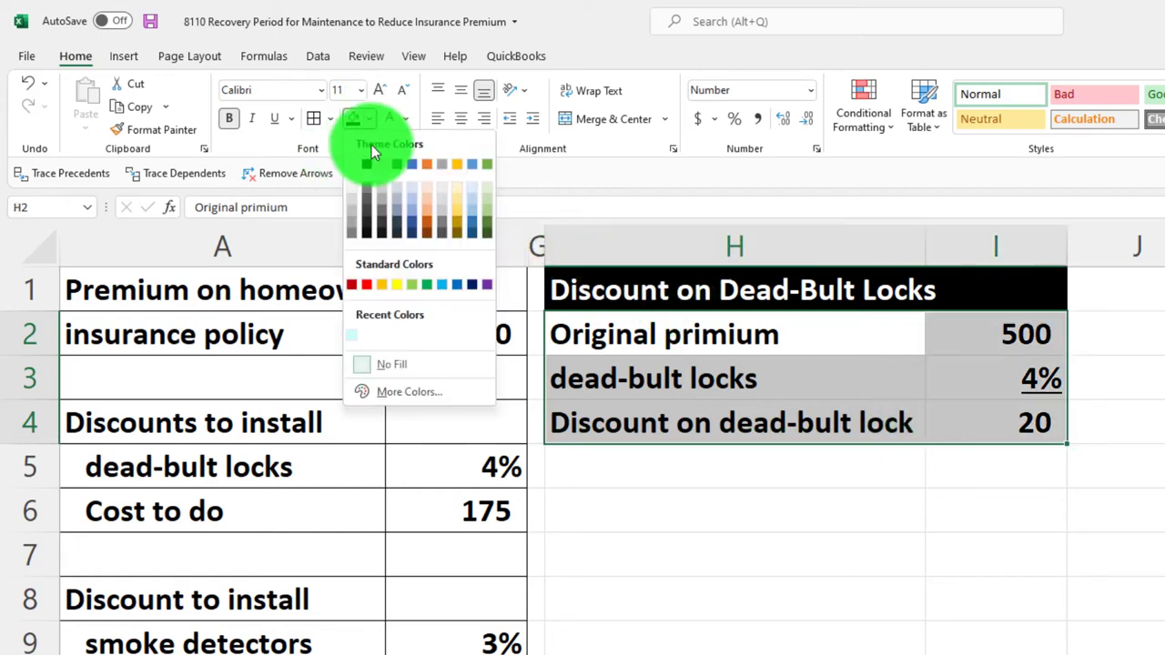
{"action": "left_click", "coordinate": [351, 335]}
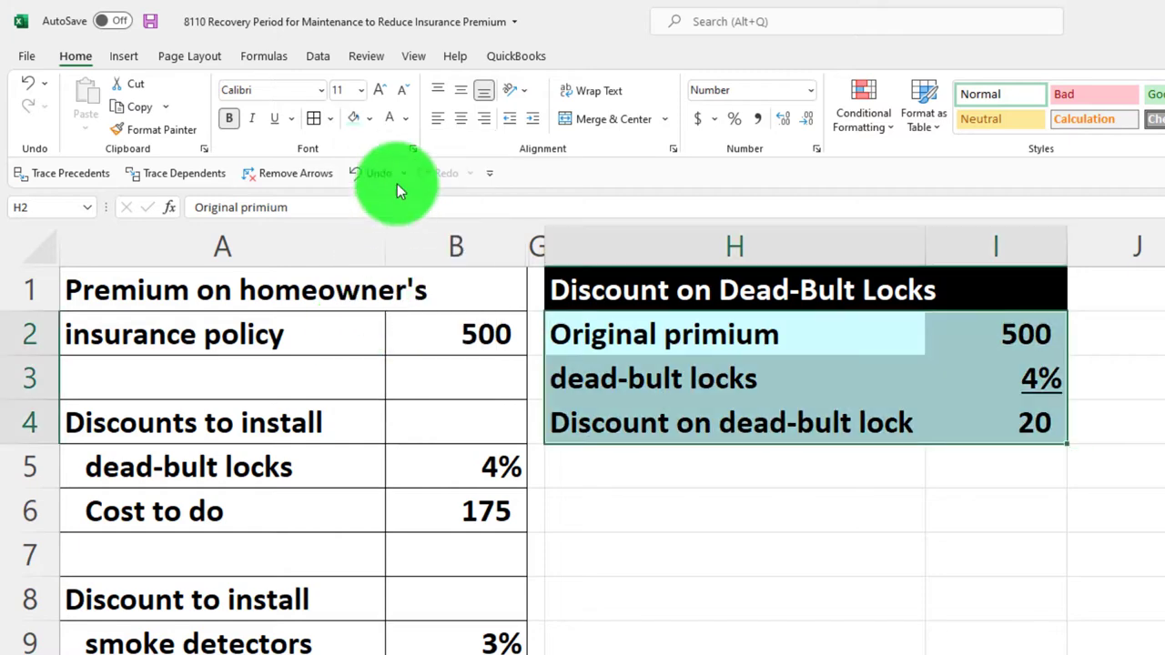
{"action": "left_click", "coordinate": [391, 120]}
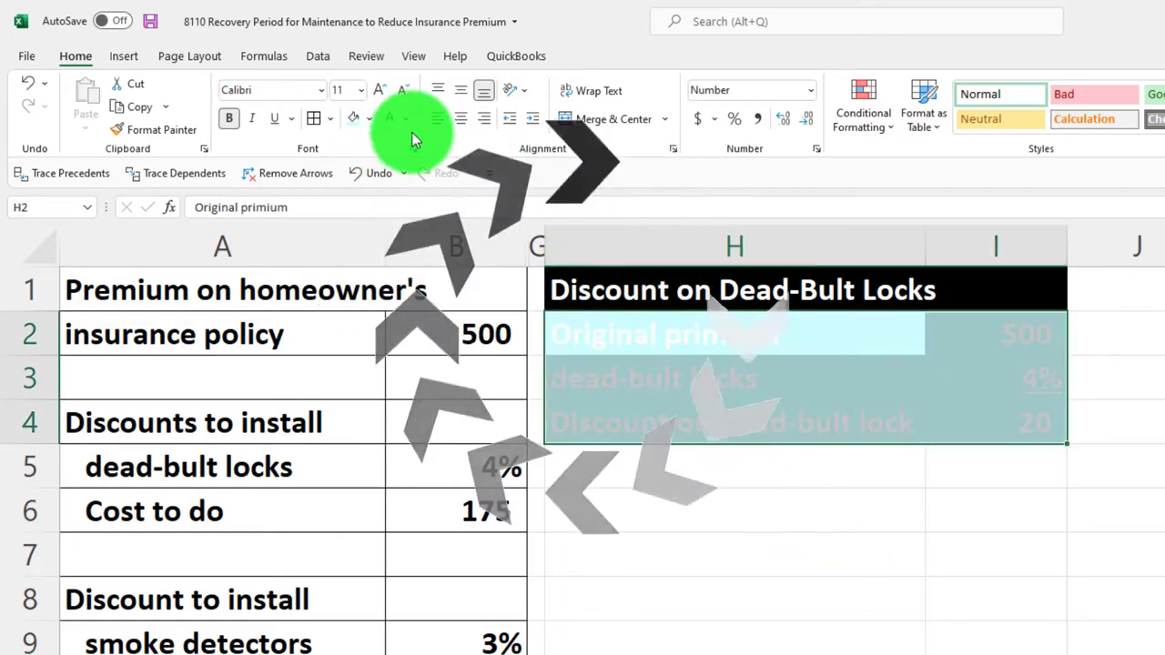
{"action": "left_click", "coordinate": [404, 121]}
{"action": "left_click", "coordinate": [395, 143]}
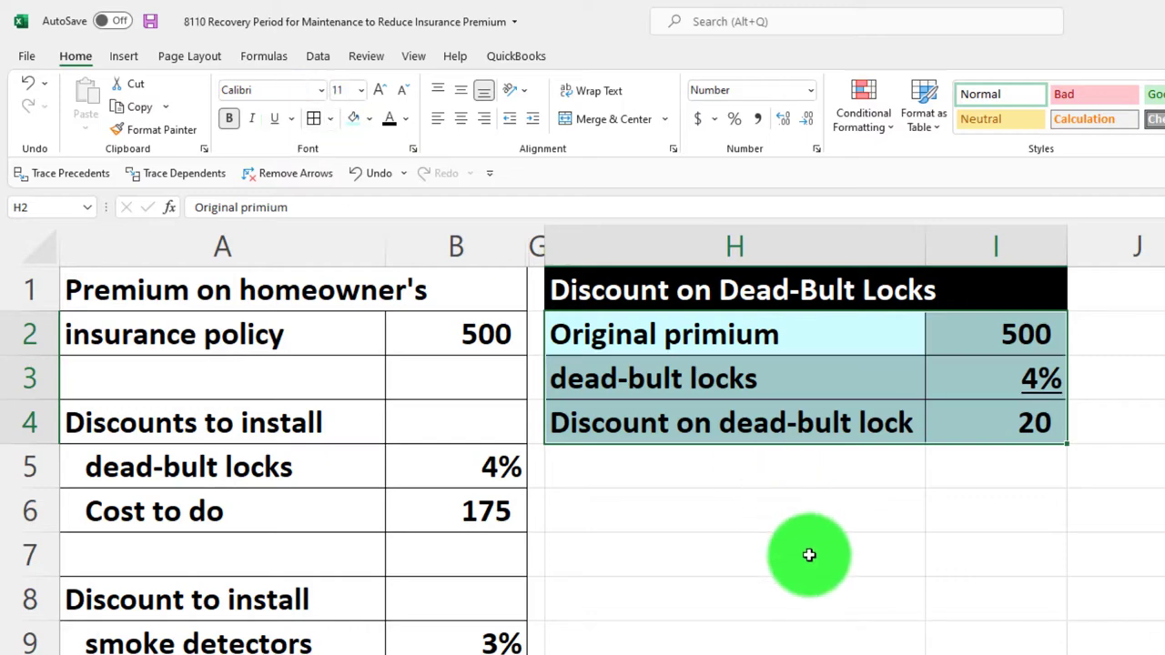
{"action": "left_click", "coordinate": [819, 569]}
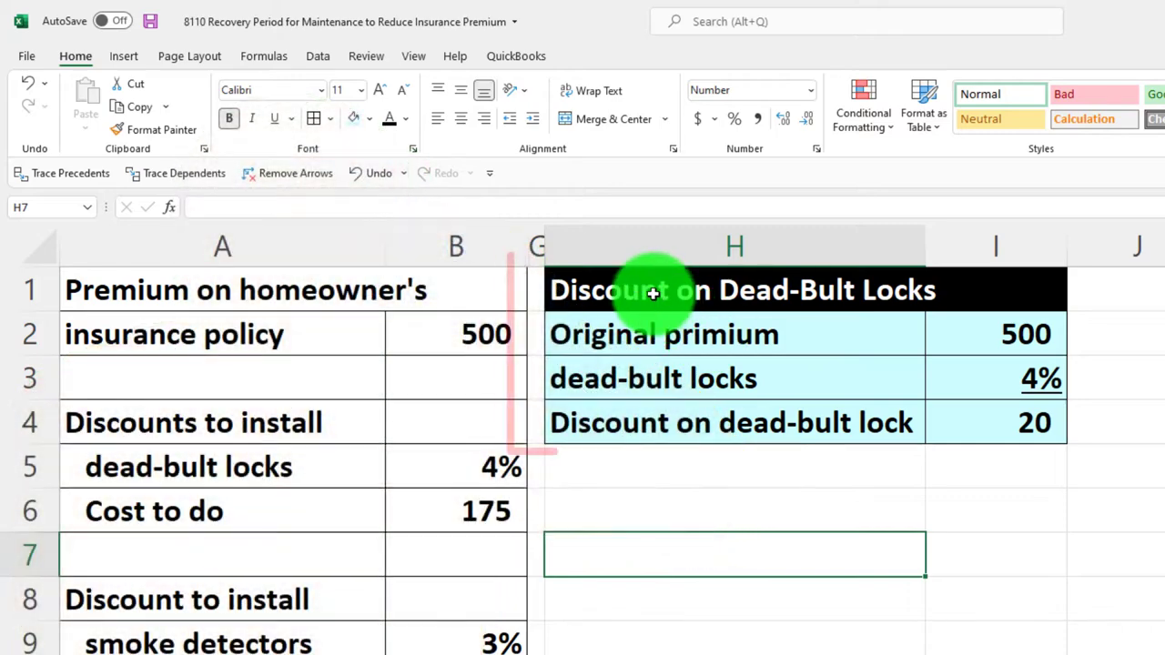
- Duplicate the Discount on Dead-Bult Locks table from H1:I4 to the area starting at H6
{"action": "left_click_drag", "start_coordinate": [657, 295], "coordinate": [992, 420]}
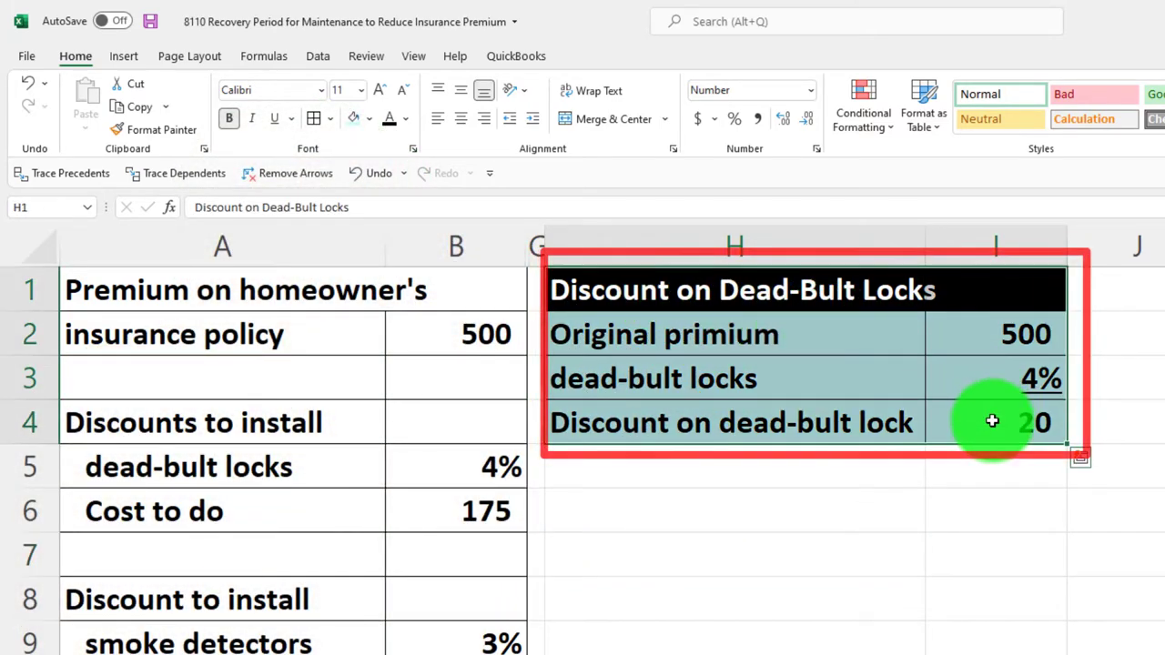
{"action": "key", "text": "ctrl+c"}
{"action": "left_click", "coordinate": [734, 510]}
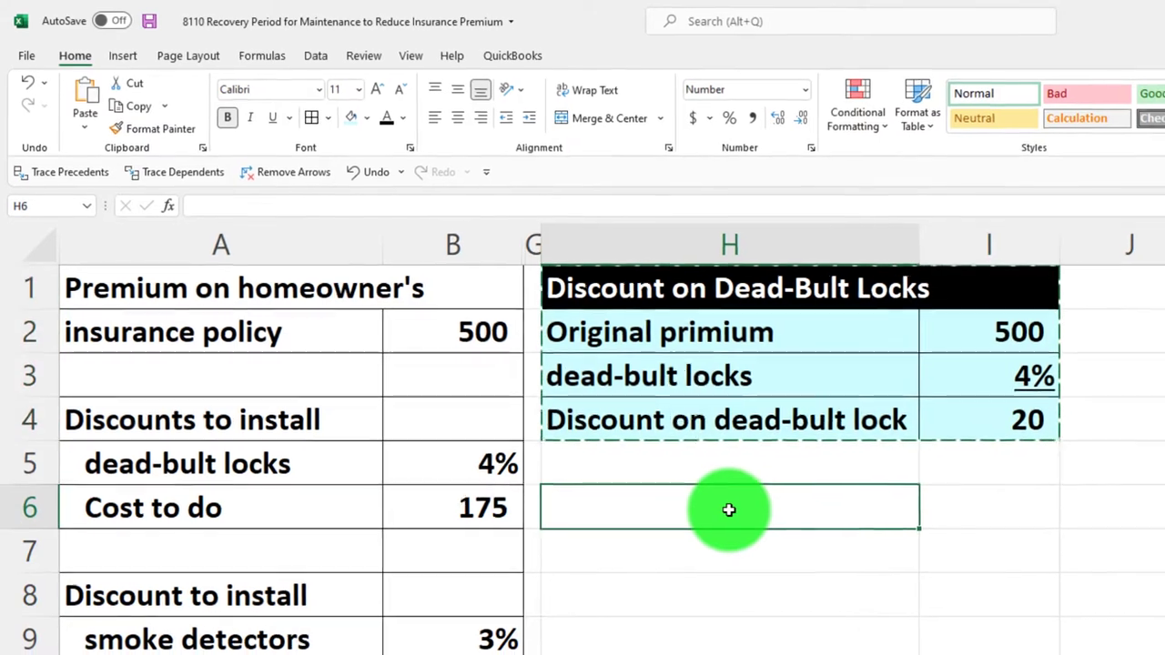
{"action": "key", "text": "ctrl+v"}
- Relink the original premium in I7 of the copied table to the policy premium with =B2
{"action": "left_click", "coordinate": [715, 532]}
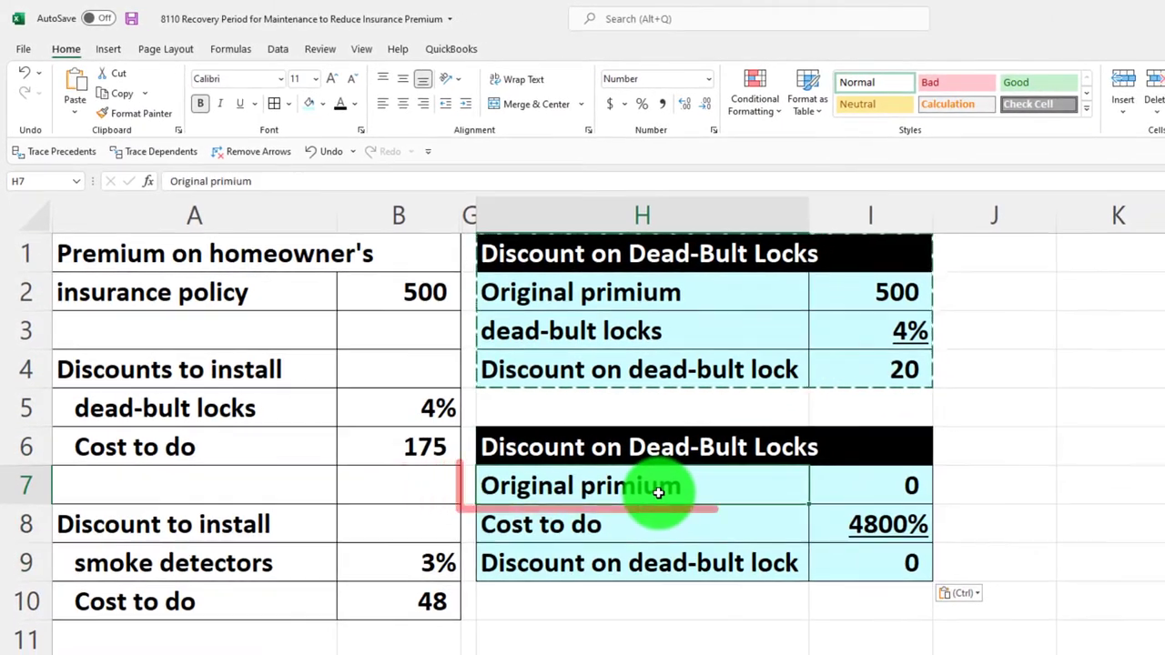
{"action": "key", "text": "Right"}
{"action": "type", "text": "="}
{"action": "key", "text": "Up"}
{"action": "key", "text": "Up"}
{"action": "key", "text": "Up"}
{"action": "key", "text": "Up"}
{"action": "key", "text": "Up"}
{"action": "key", "text": "Left"}
{"action": "key", "text": "Left"}
{"action": "key", "text": "Left"}
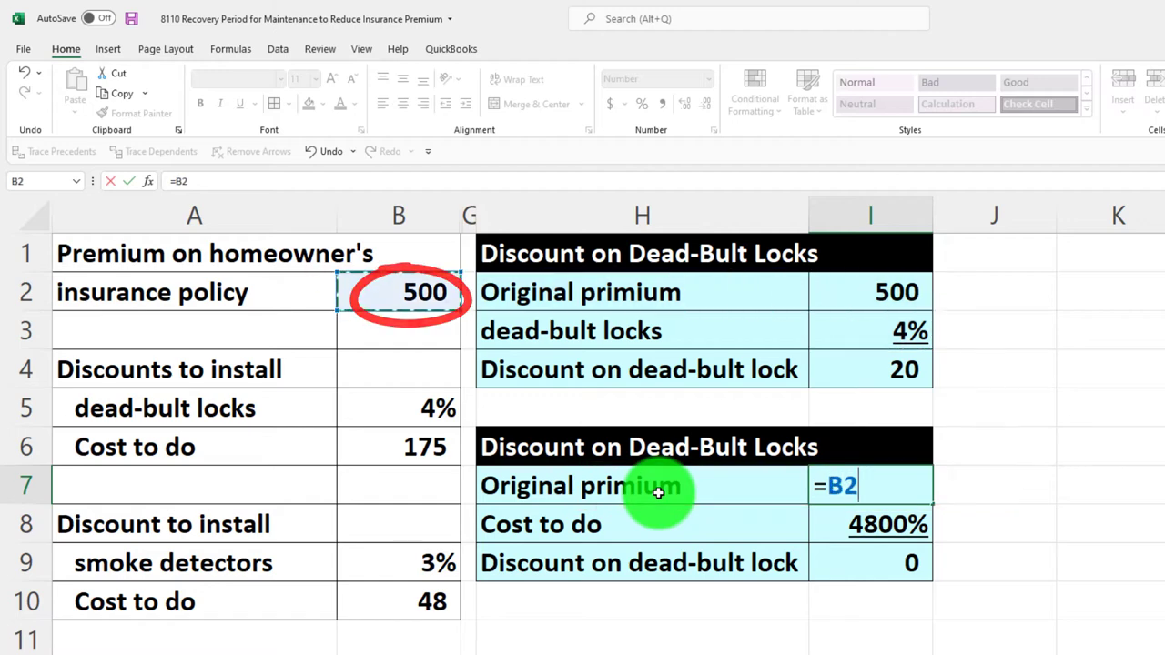
{"action": "key", "text": "Return"}
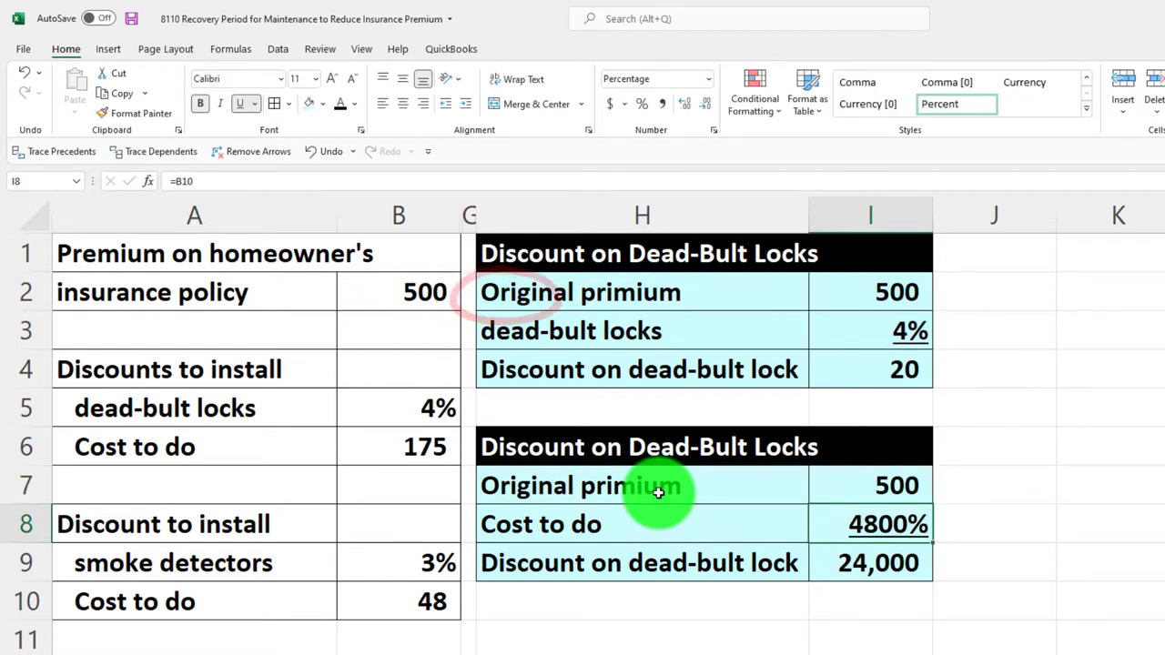
- Relink the discount rate in I8 to the smoke detectors percentage with =B9
{"action": "type", "text": "="}
{"action": "key", "text": "Left"}
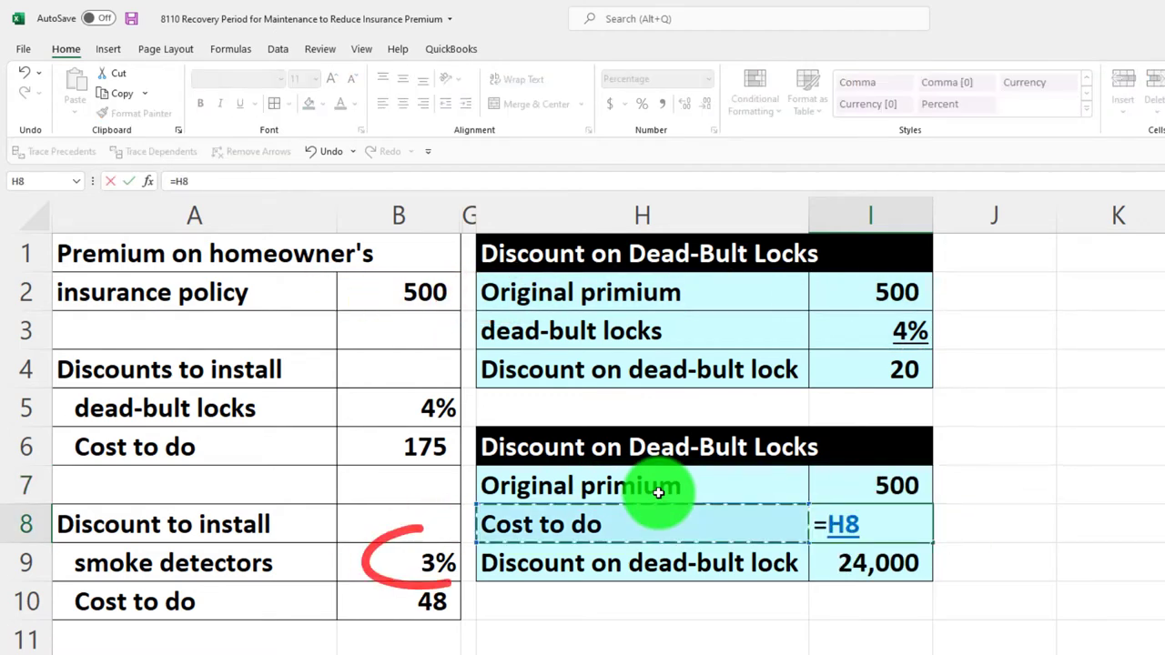
{"action": "key", "text": "Left"}
{"action": "key", "text": "Left"}
{"action": "key", "text": "Down"}
{"action": "key", "text": "Return"}
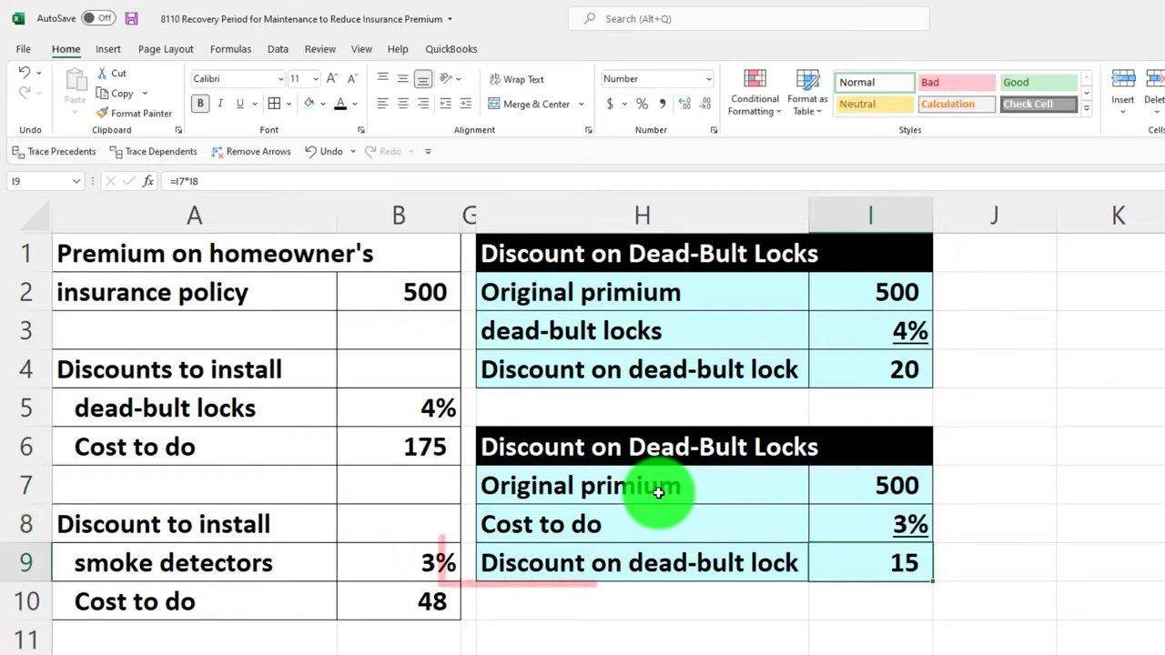
- Change the label in H9 to "Discount on smoke detectors"
{"action": "double_click", "coordinate": [660, 564]}
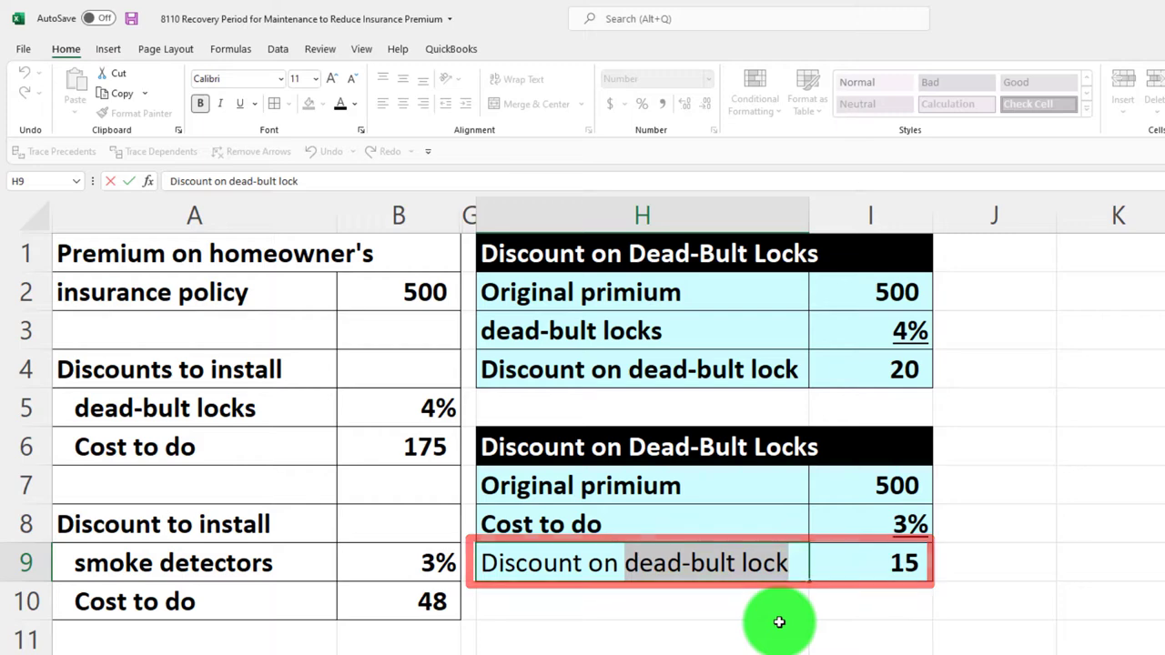
{"action": "type", "text": "smoke"}
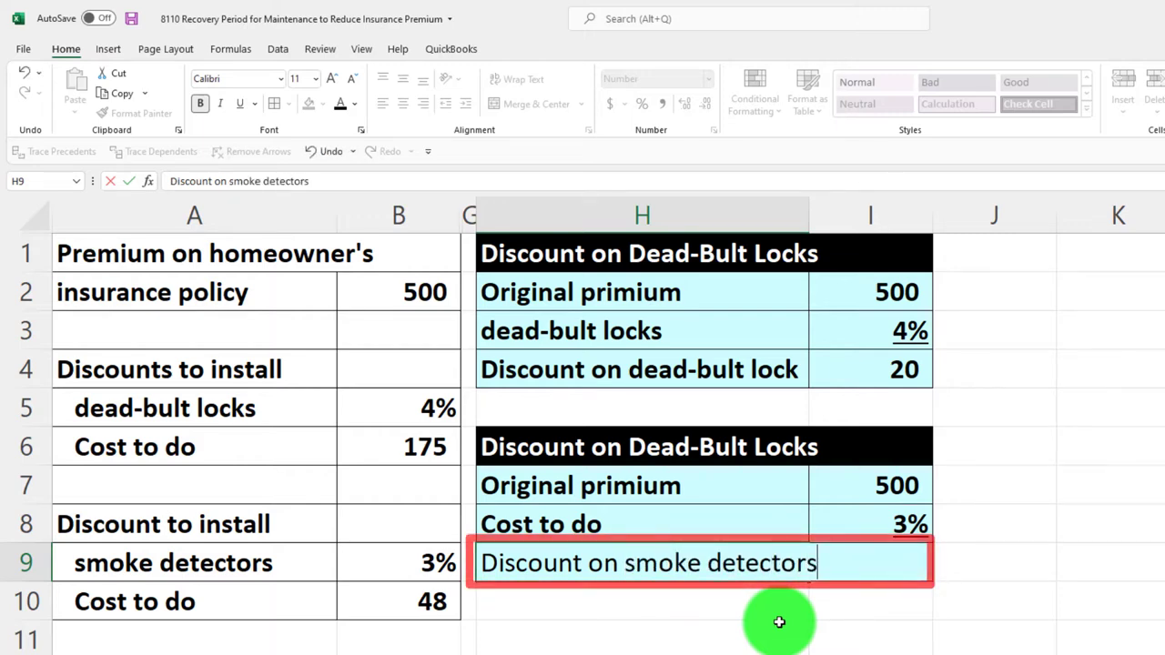
{"action": "key", "text": "Return"}
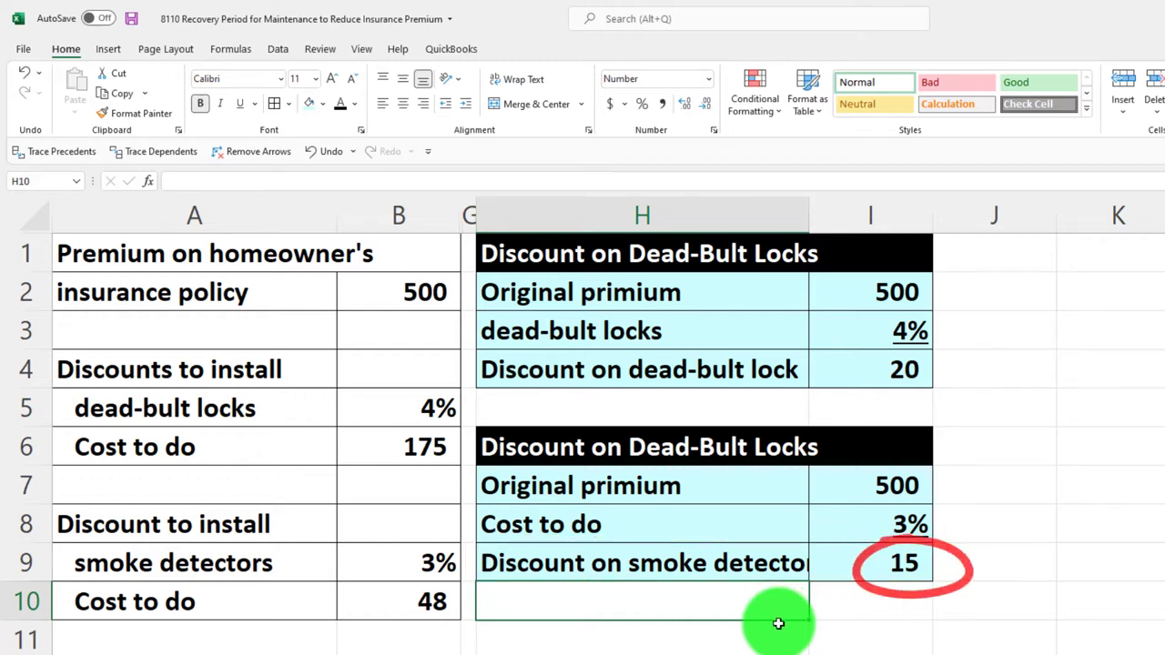
- Enter the label "Total discounts" in H11
{"action": "left_click", "coordinate": [778, 623]}
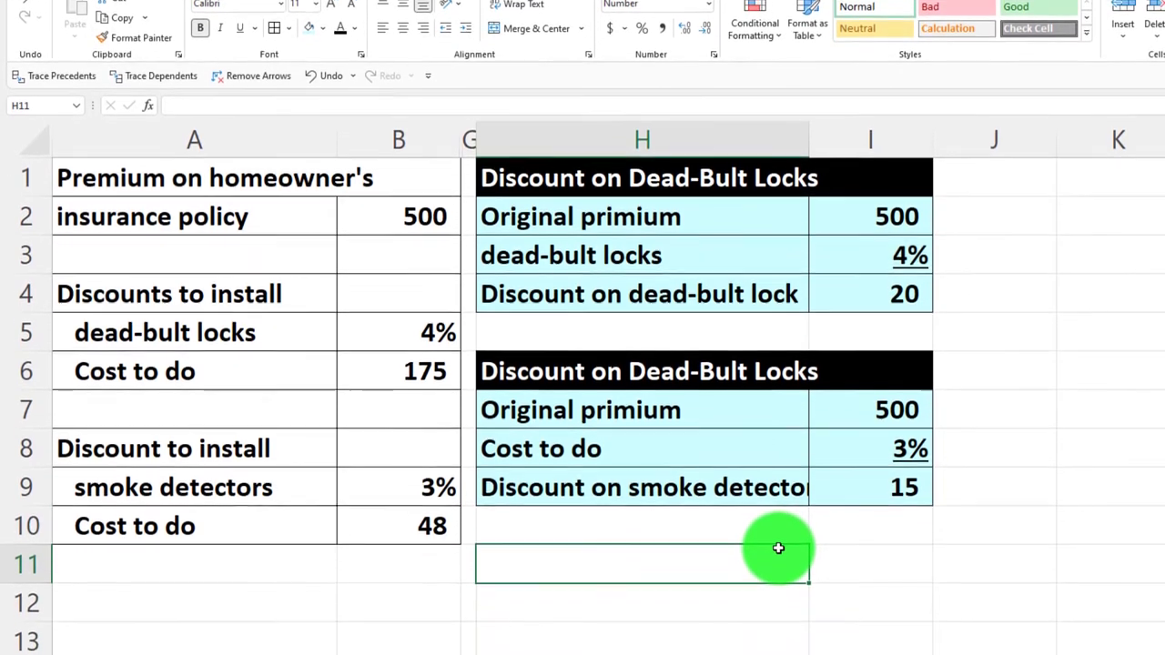
{"action": "type", "text": "Total discounts"}
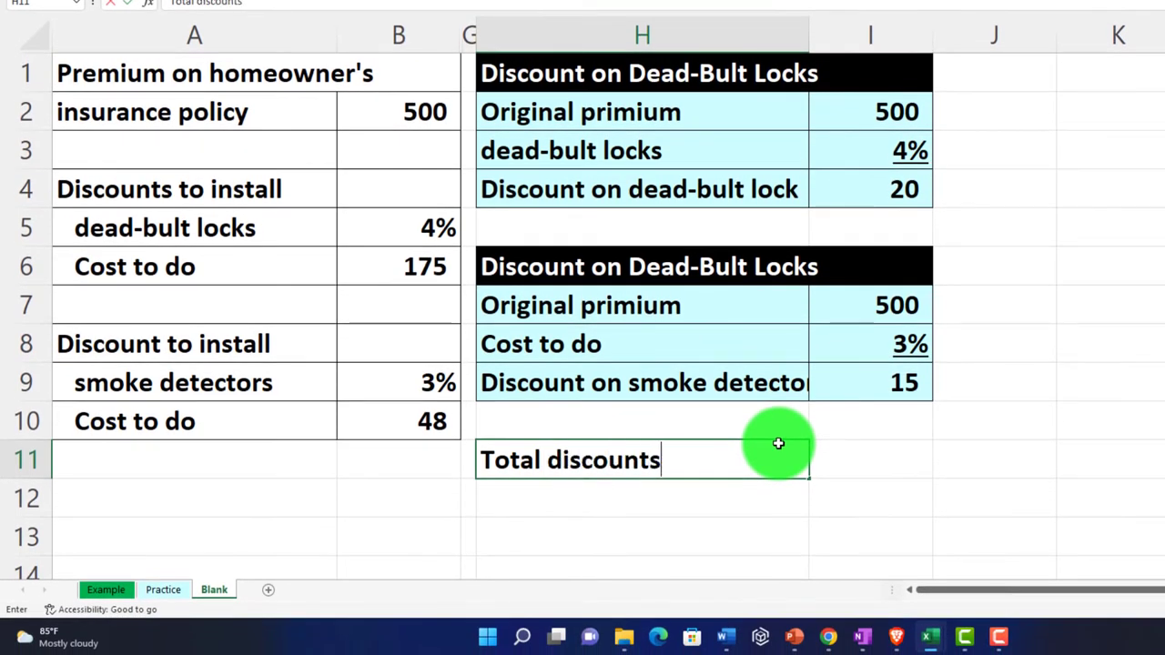
{"action": "key", "text": "Tab"}
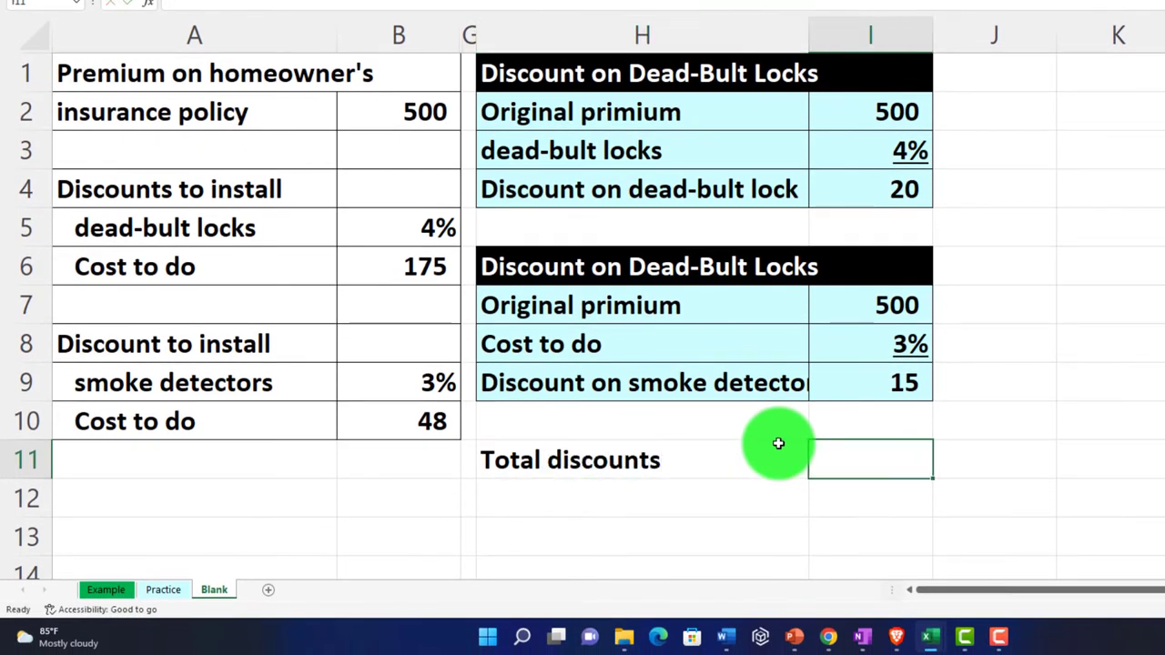
- Calculate the total discounts in I11 by adding the dead-bult lock discount in I4 and the smoke detector discount in I9
{"action": "type", "text": "="}
{"action": "key", "text": "Up"}
{"action": "key", "text": "Up"}
{"action": "key", "text": "Up"}
{"action": "key", "text": "Up"}
{"action": "key", "text": "Up"}
{"action": "key", "text": "Up"}
{"action": "key", "text": "Up"}
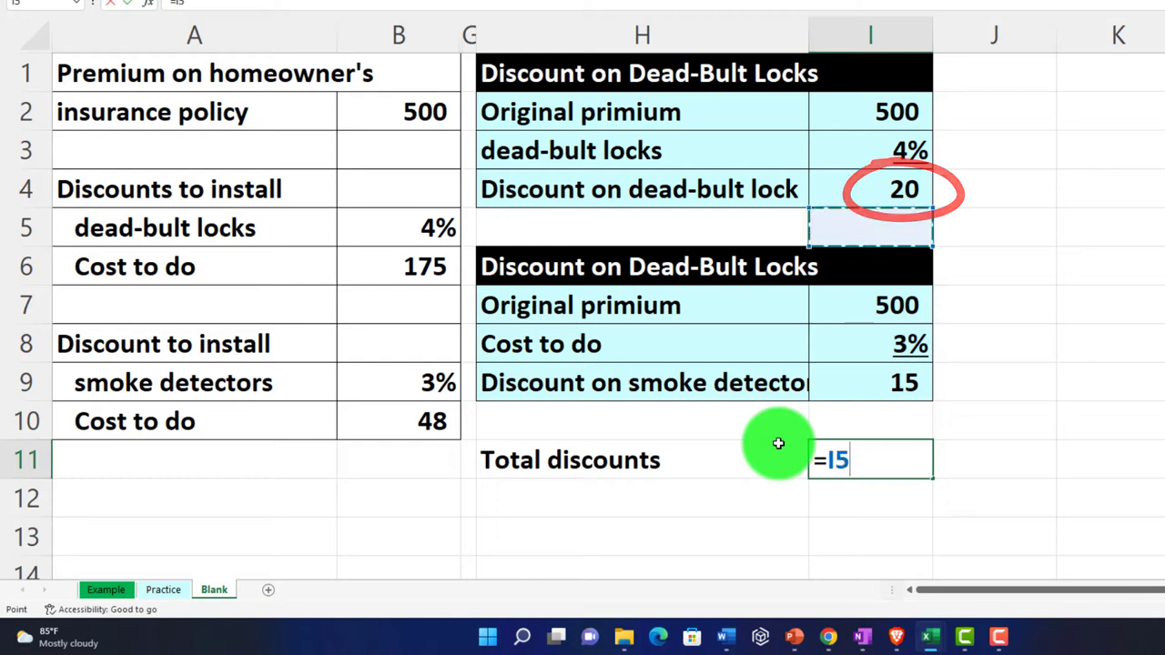
{"action": "type", "text": "+"}
{"action": "key", "text": "Up"}
{"action": "key", "text": "Up"}
{"action": "key", "text": "Up"}
{"action": "key", "text": "Down"}
{"action": "key", "text": "Return"}
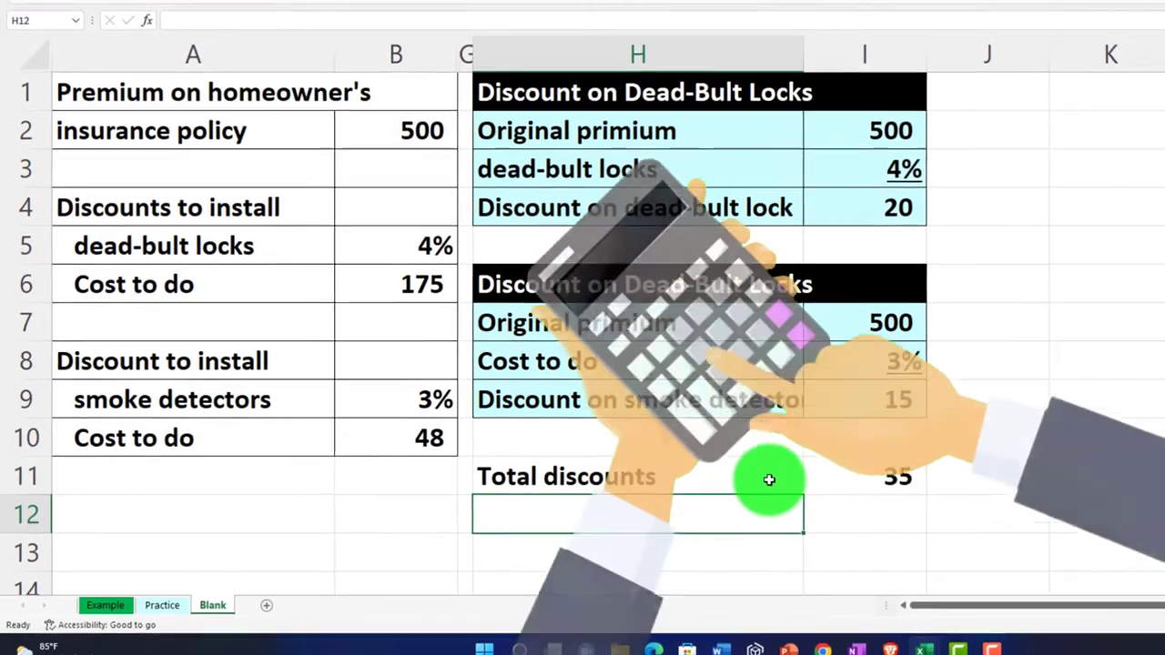
- Format the total discounts row, H11:I11, with light-blue fill and cell borders
{"action": "left_click", "coordinate": [769, 479]}
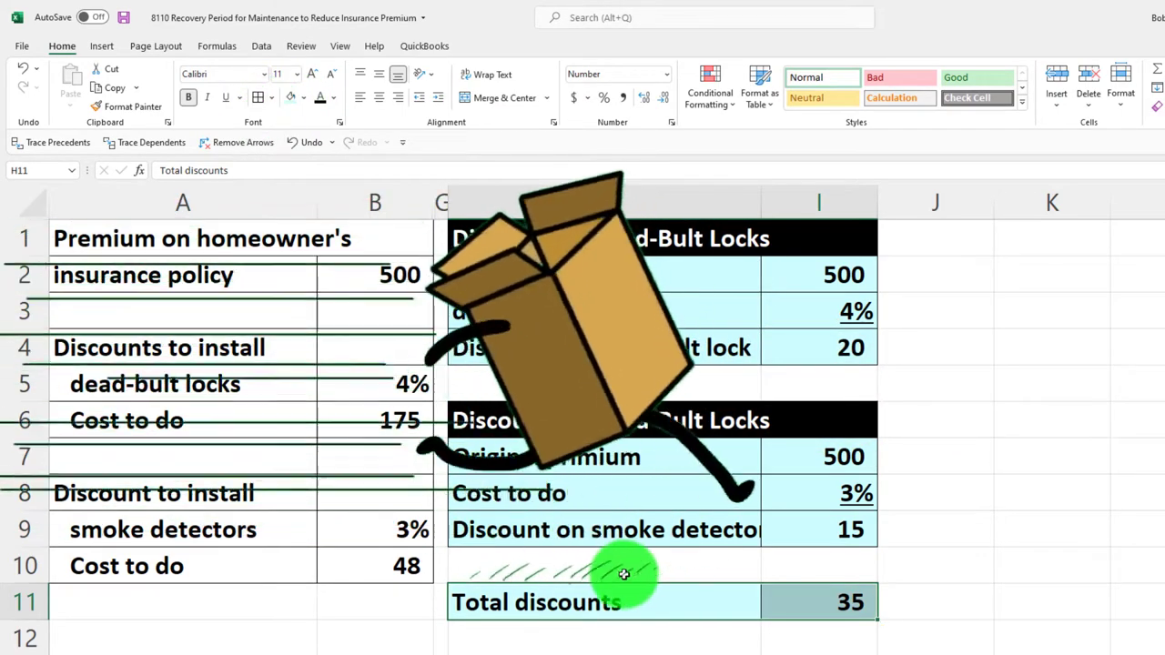
{"action": "left_click", "coordinate": [590, 553]}
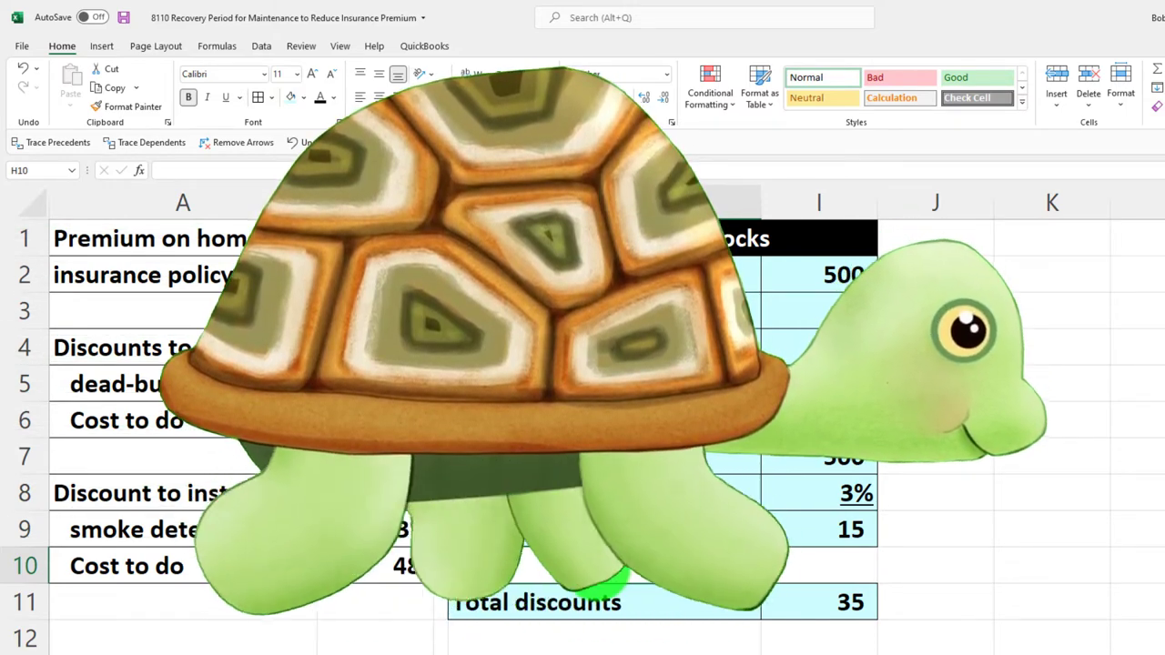
- Copy the narrow spacer formatting of column G to column J with Format Painter, and select K1
{"action": "left_click", "coordinate": [443, 196]}
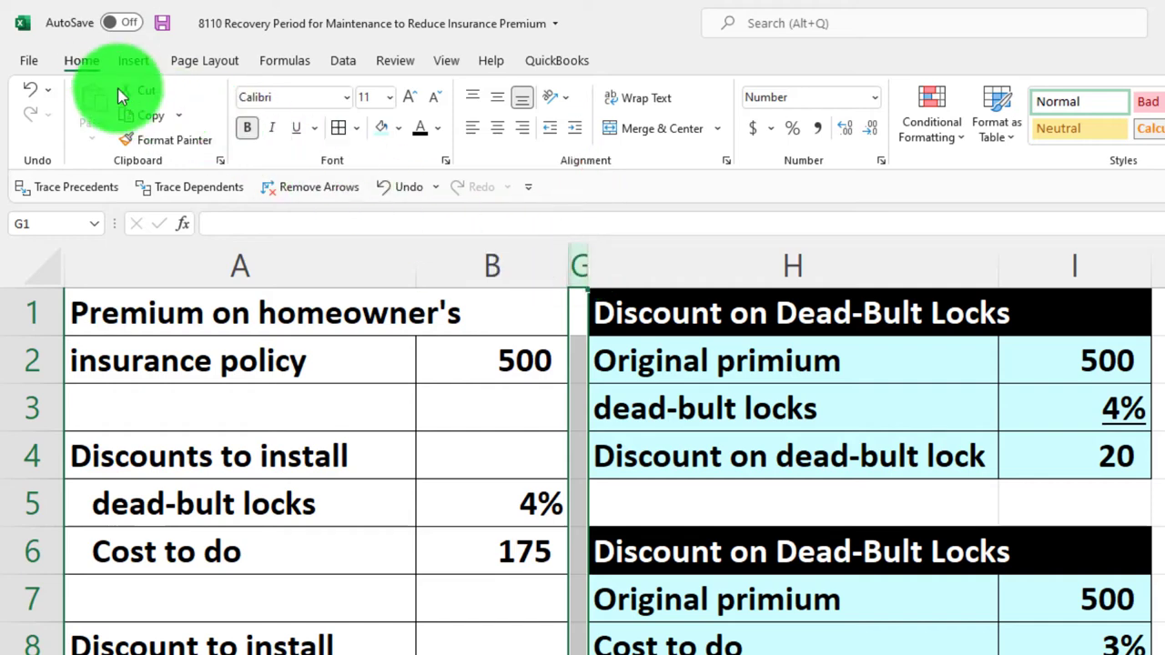
{"action": "left_click", "coordinate": [152, 147]}
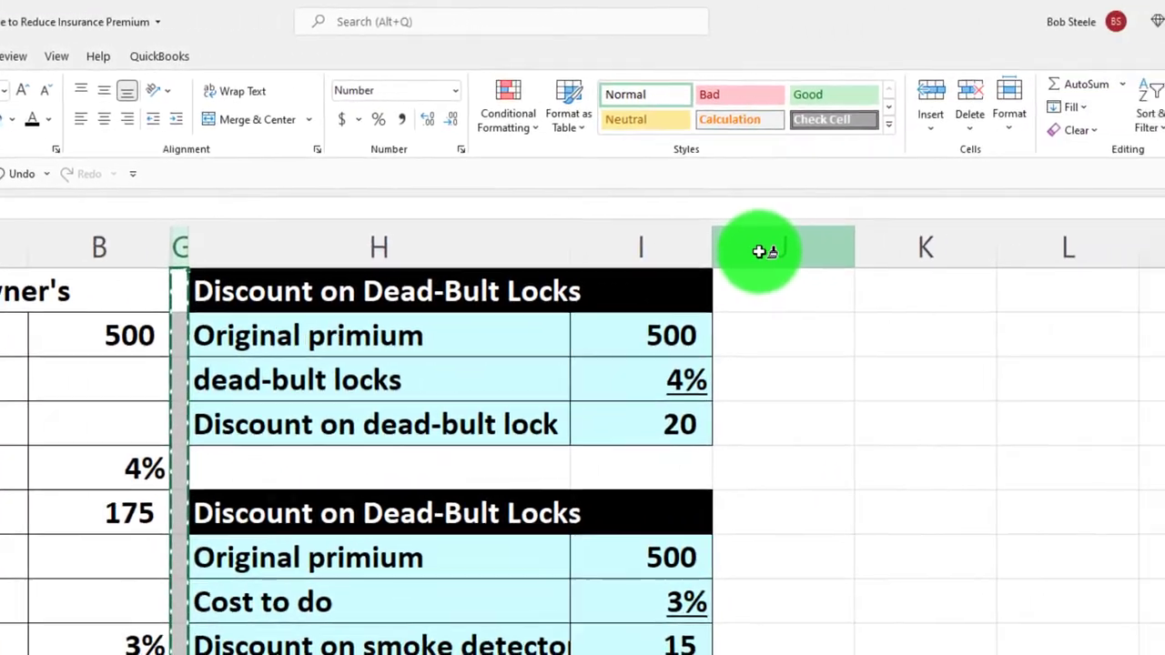
{"action": "left_click", "coordinate": [953, 261]}
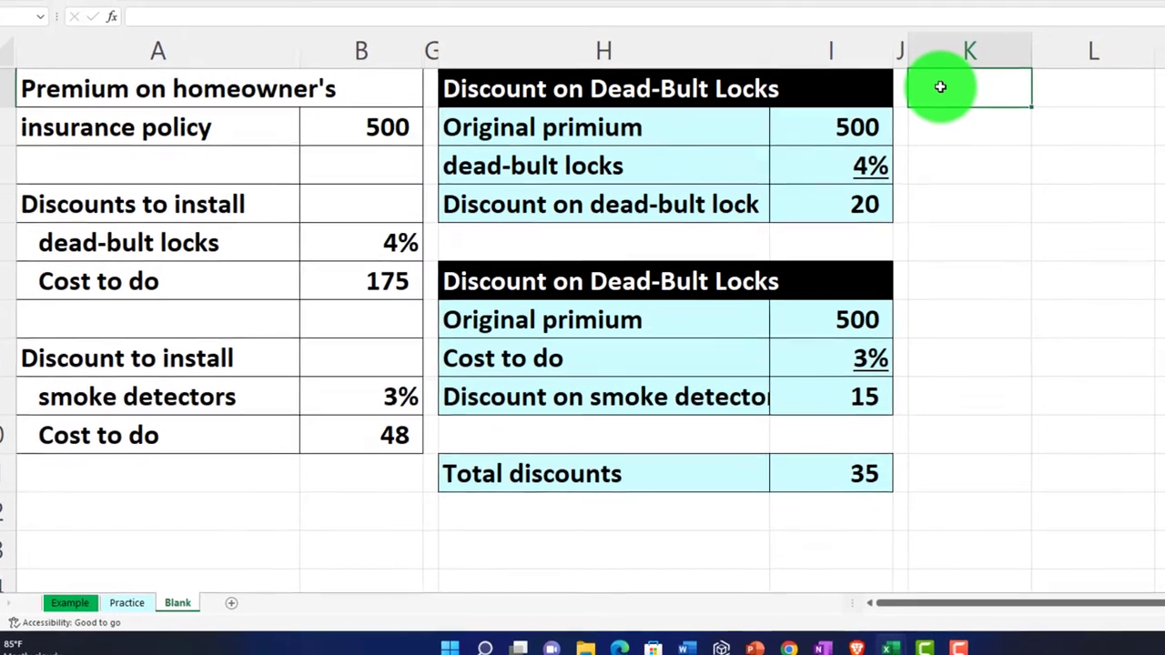
- Enter the heading "Recovery Period on Dead Bult Locks" in K1 and widen column K to fit it
{"action": "type", "text": "Recovery Period on Dead Bult Locks"}
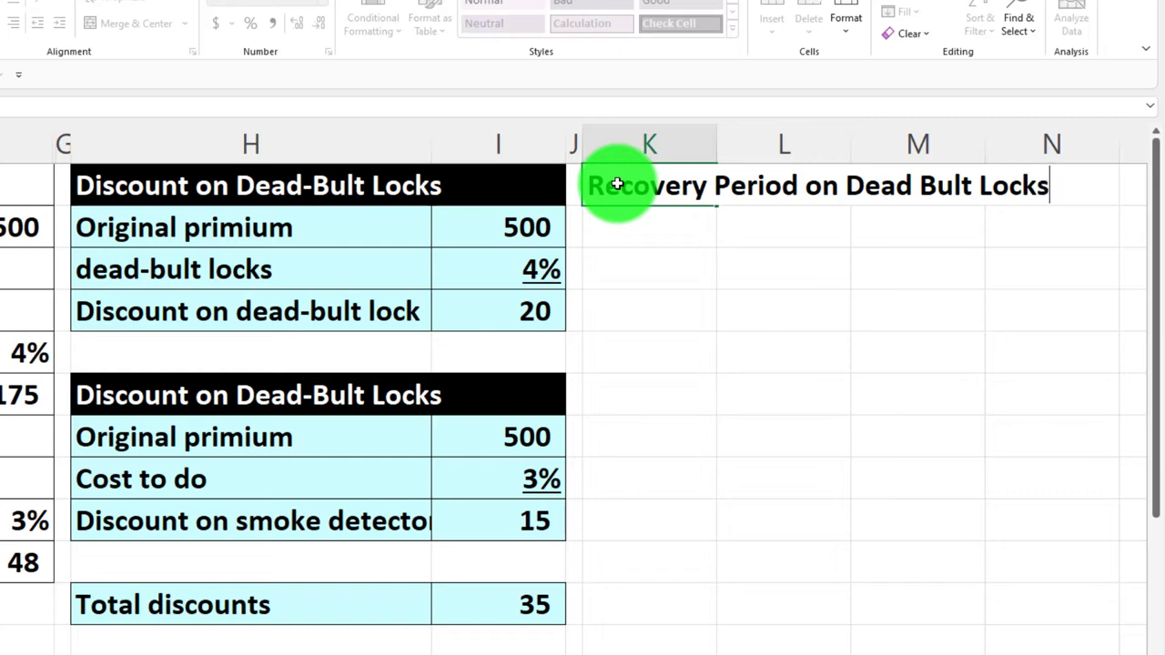
{"action": "key", "text": "Return"}
{"action": "left_click_drag", "start_coordinate": [718, 146], "coordinate": [1053, 135]}
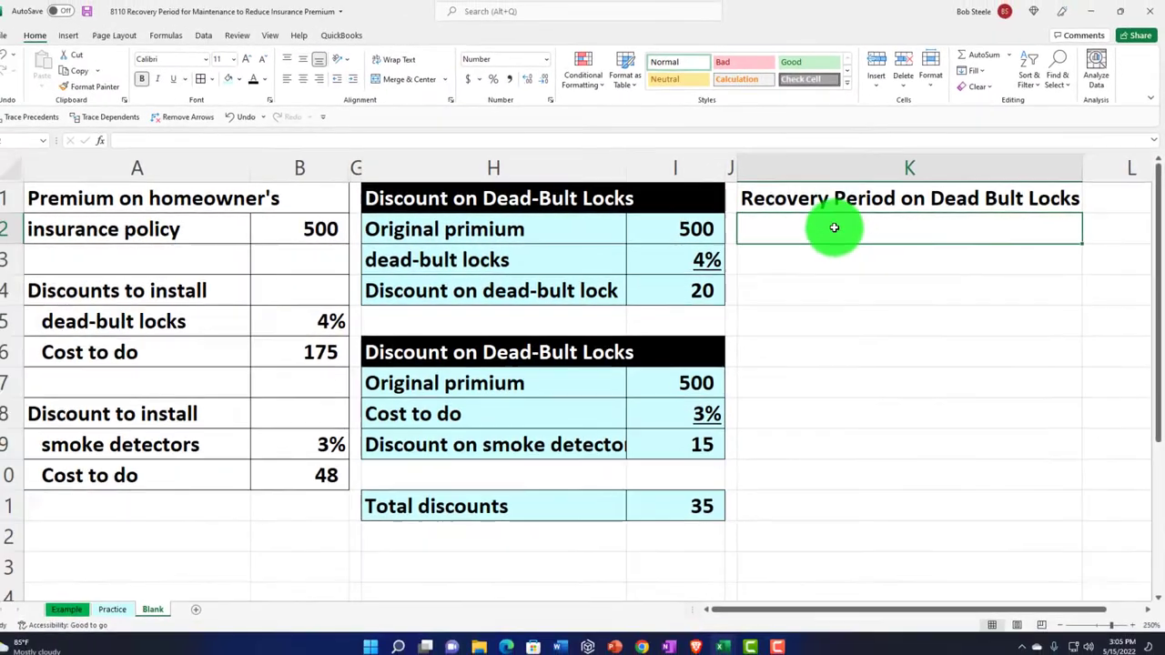
- Enter the label "Cost to do" in K2
{"action": "type", "text": "Cost to"}
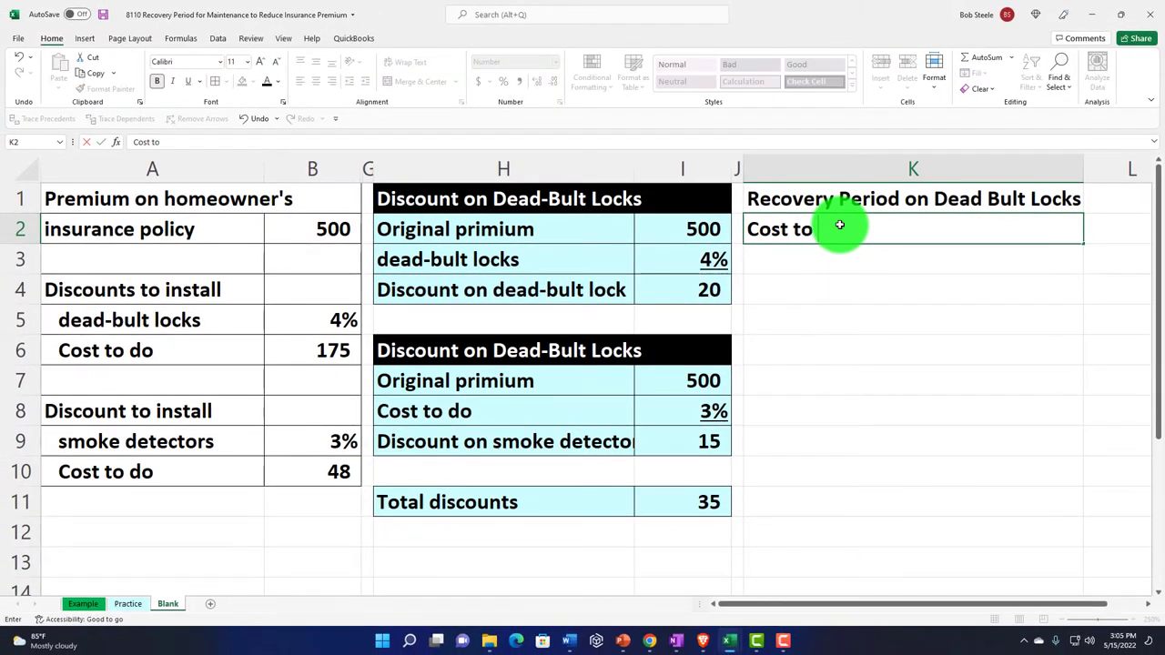
{"action": "type", "text": " do"}
{"action": "key", "text": "Tab"}
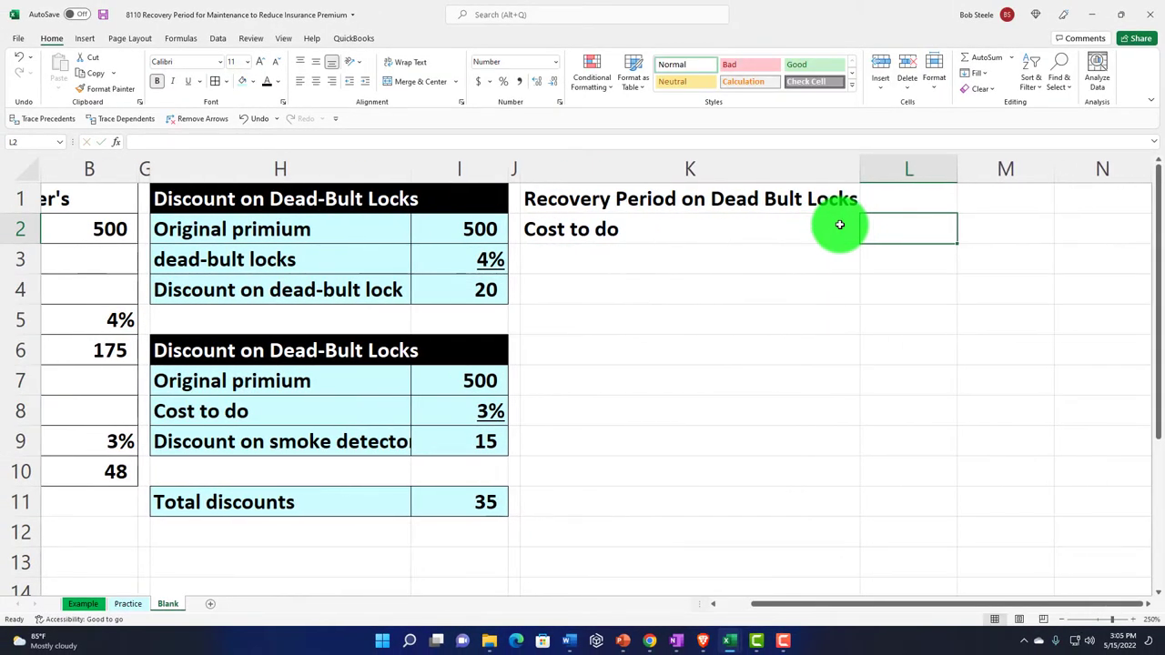
- Link L2 to the dead-bult locks installation cost with =B6
{"action": "type", "text": "="}
{"action": "key", "text": "Left"}
{"action": "key", "text": "Home"}
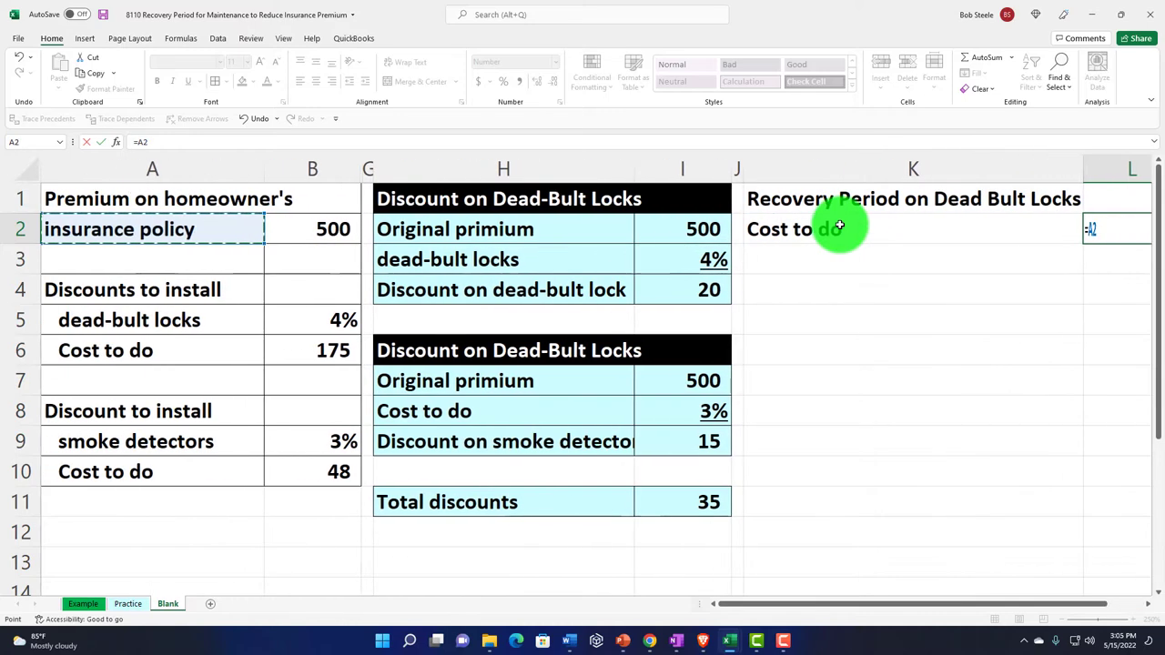
{"action": "key", "text": "Down"}
{"action": "key", "text": "Down"}
{"action": "key", "text": "Down"}
{"action": "key", "text": "Down"}
{"action": "key", "text": "Right"}
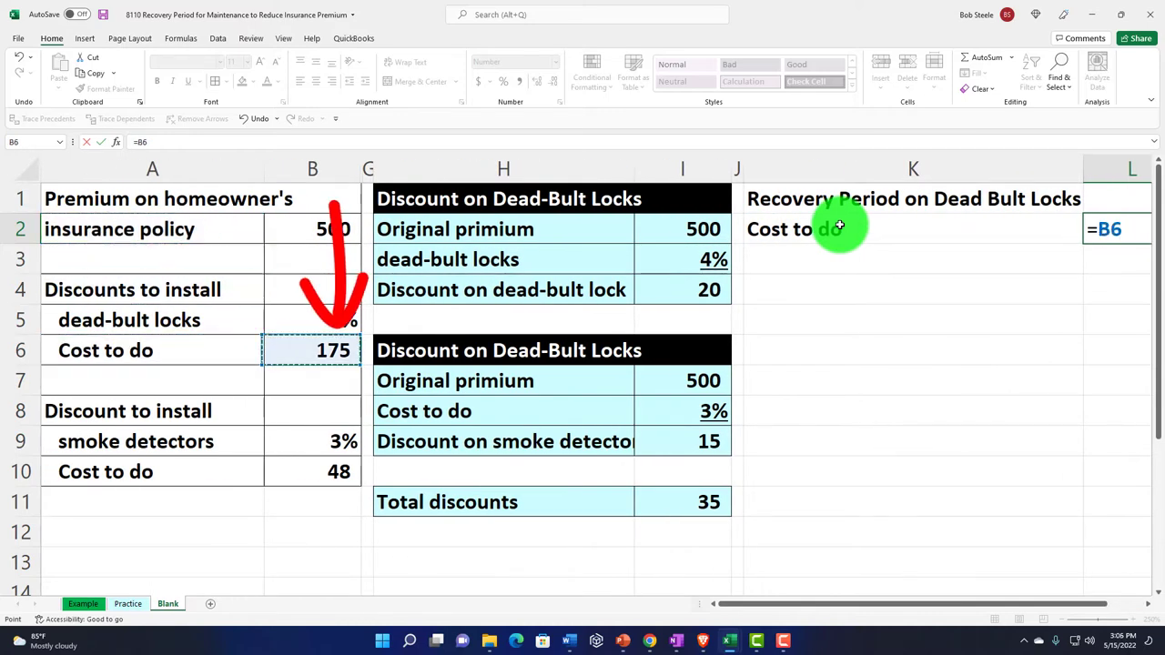
{"action": "key", "text": "Return"}
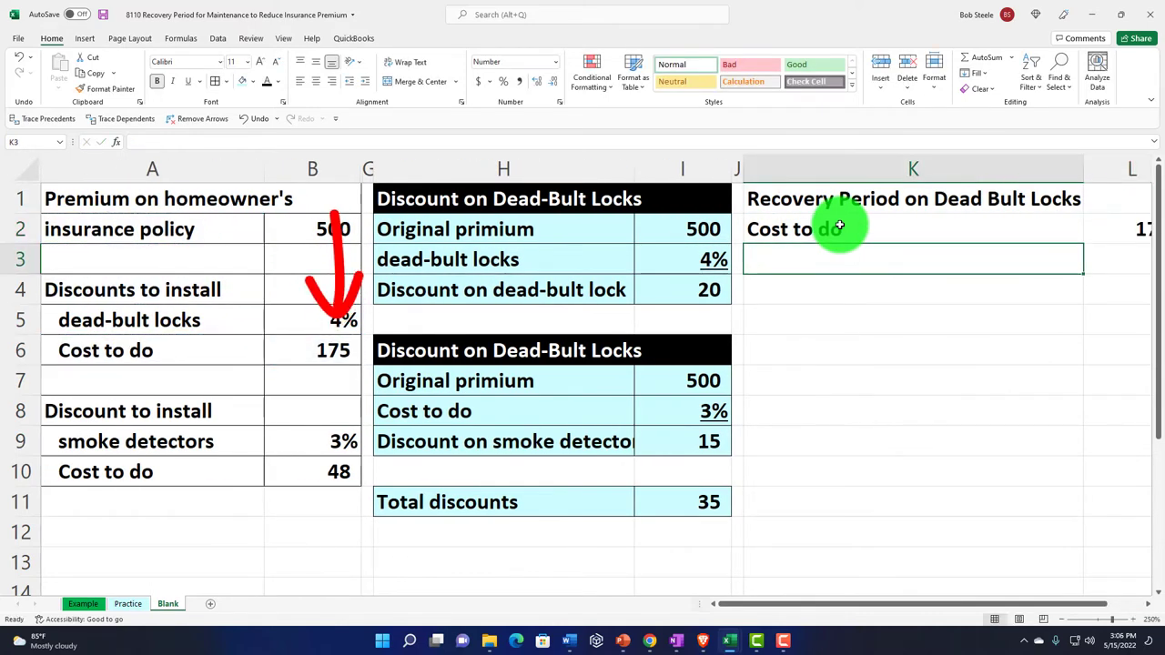
- Enter the label "Discount on dead-bult locks" in K3
{"action": "scroll", "coordinate": [839, 225], "scroll_direction": "right", "scroll_amount": 3}
{"action": "key", "text": "Left"}
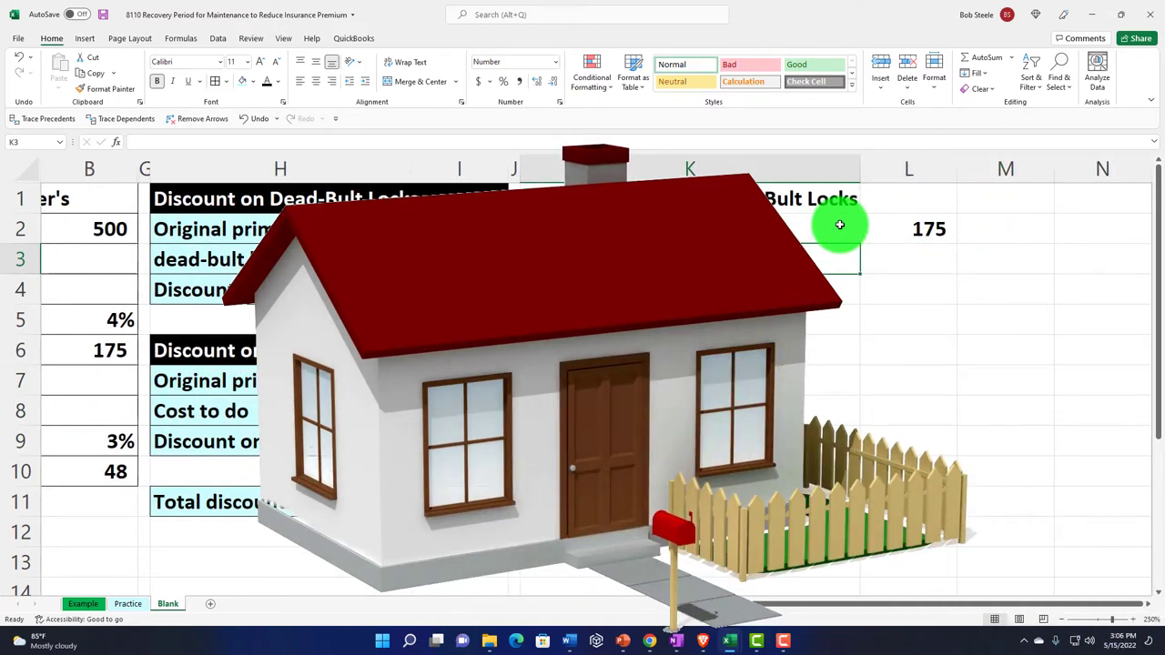
{"action": "type", "text": "Discount on dead-bult l"}
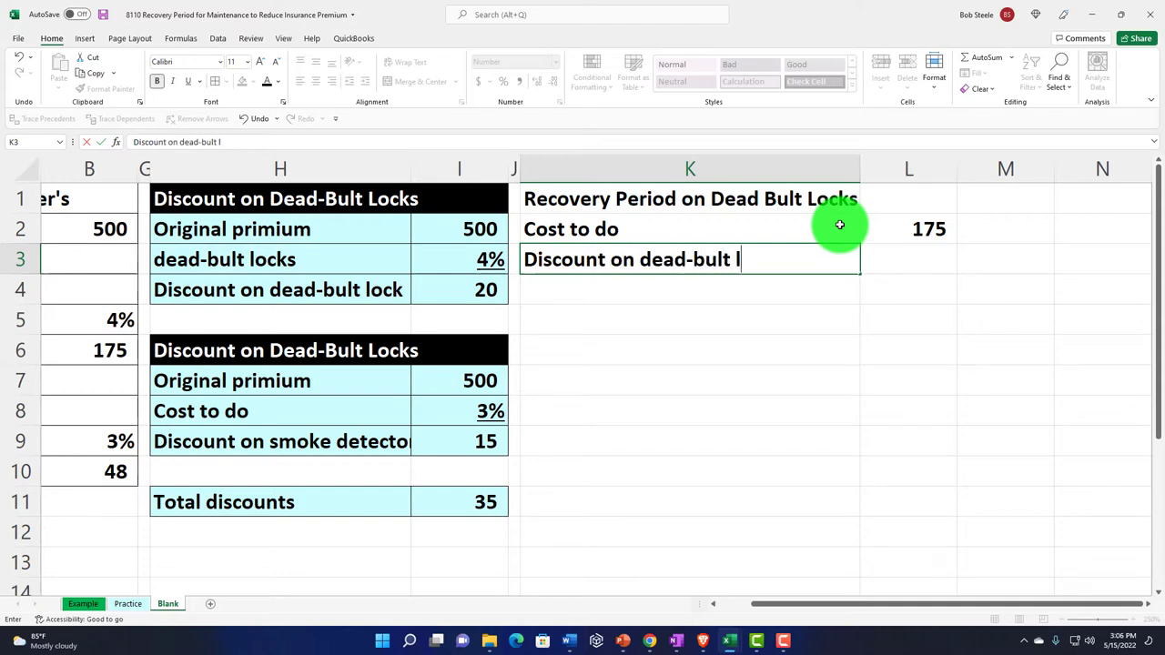
{"action": "type", "text": "s"}
{"action": "key", "text": "Tab"}
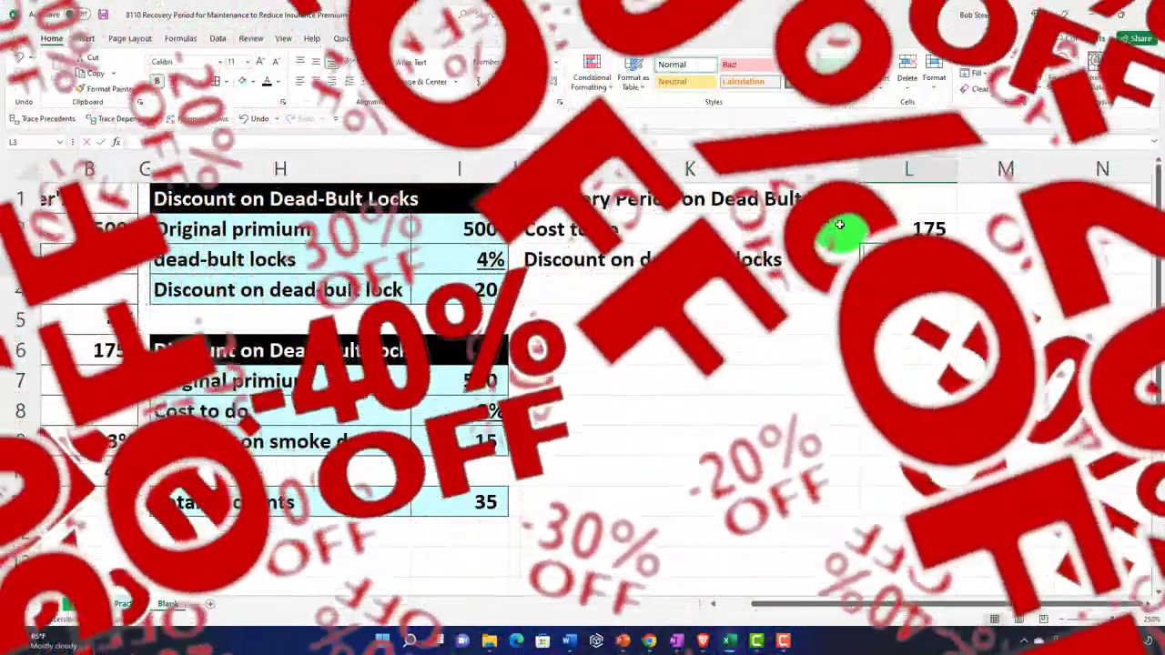
{"action": "type", "text": "="}
{"action": "key", "text": "Escape"}
{"action": "key", "text": "Left"}
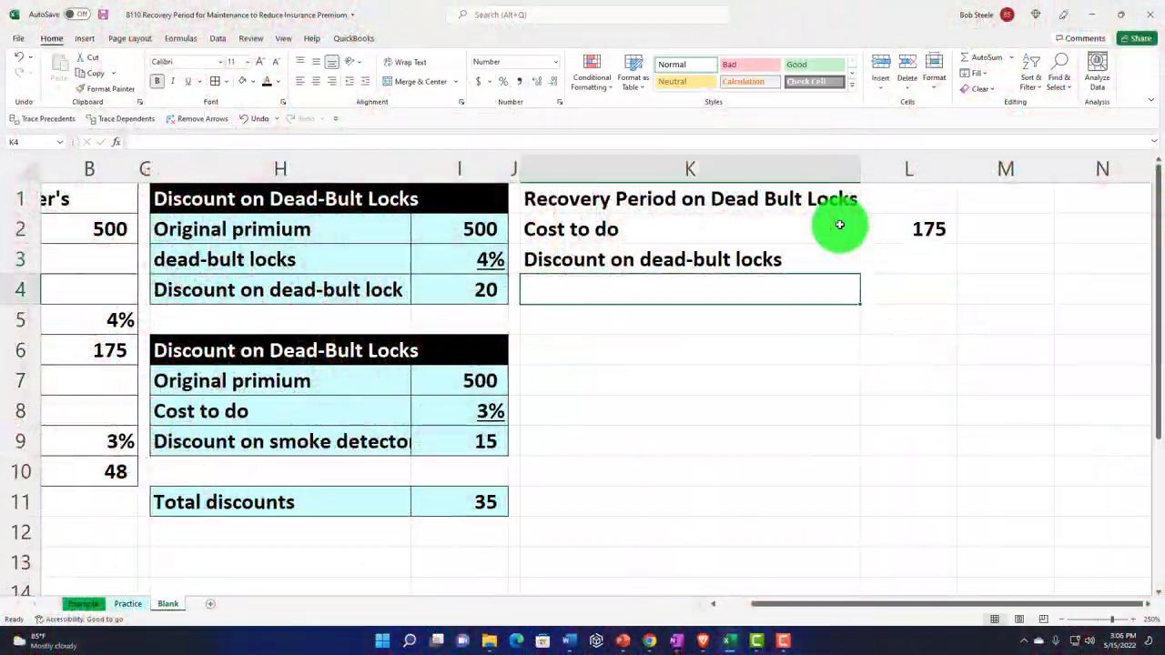
- Link K3 to the dead-bult lock discount label with =H4
{"action": "type", "text": "="}
{"action": "key", "text": "Left"}
{"action": "key", "text": "Left"}
{"action": "key", "text": "Left"}
{"action": "key", "text": "Down"}
{"action": "key", "text": "Tab"}
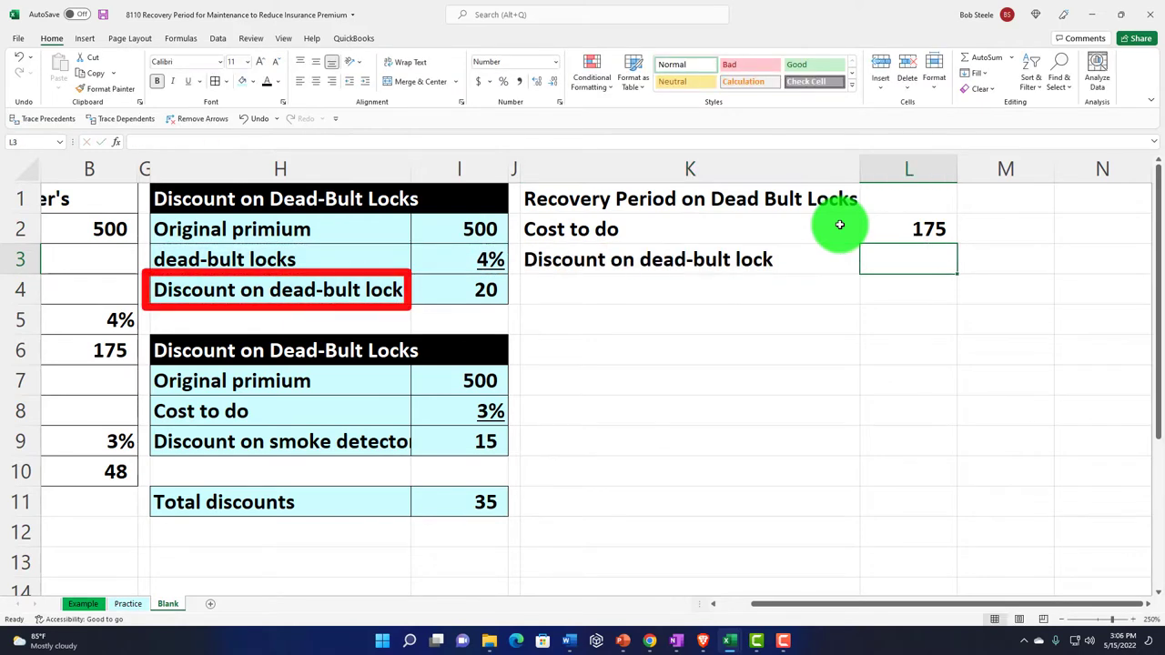
- Link L3 to the calculated dead-bult lock discount amount with =I4
{"action": "type", "text": "="}
{"action": "key", "text": "Left"}
{"action": "key", "text": "Left"}
{"action": "key", "text": "Left"}
{"action": "key", "text": "Down"}
{"action": "key", "text": "Return"}
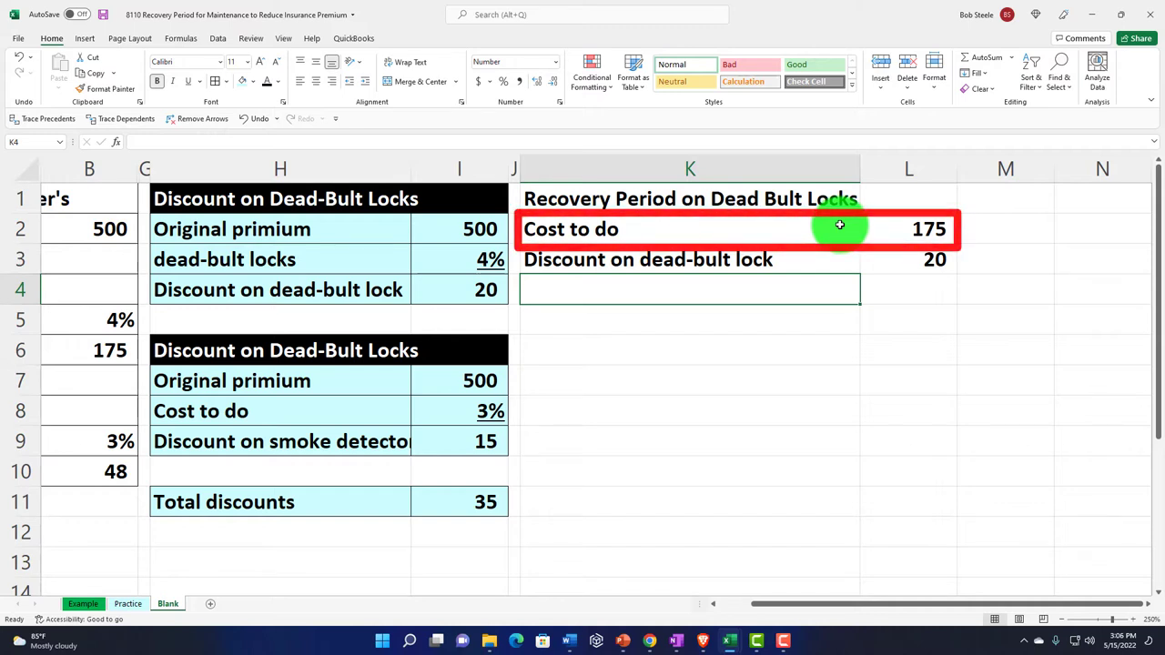
- Enter the label "Recovery period on dead bult locks" in K4 and calculate it in L4 with =L2/L3
{"action": "type", "text": "R"}
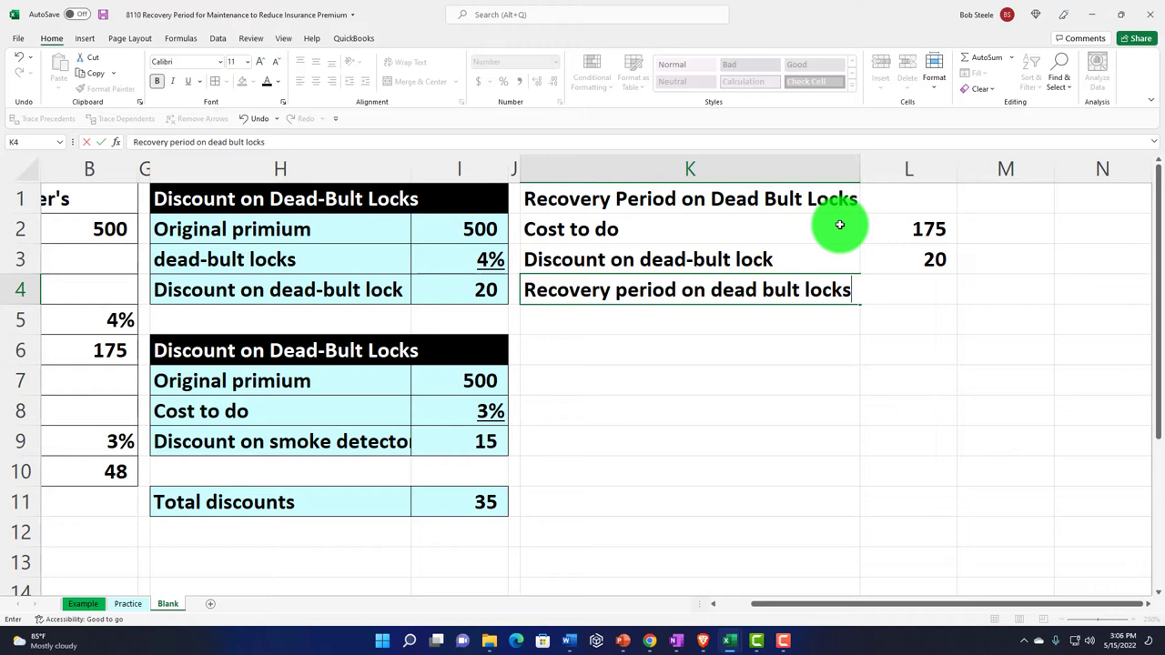
{"action": "key", "text": "Tab"}
{"action": "type", "text": "="}
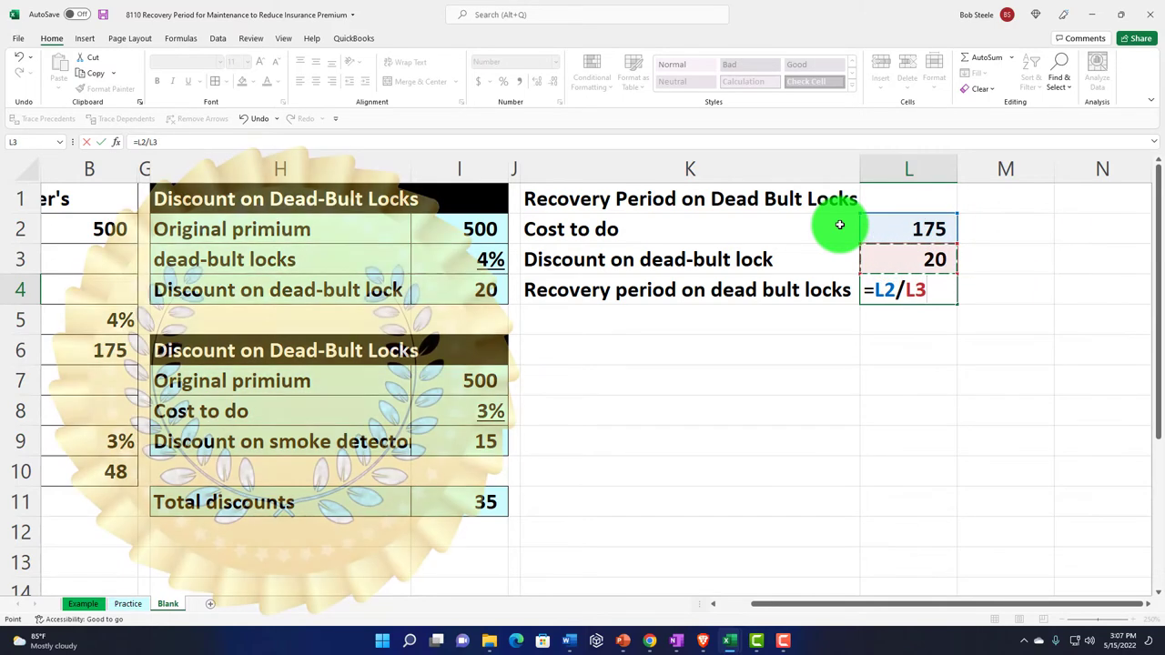
{"action": "key", "text": "Return"}
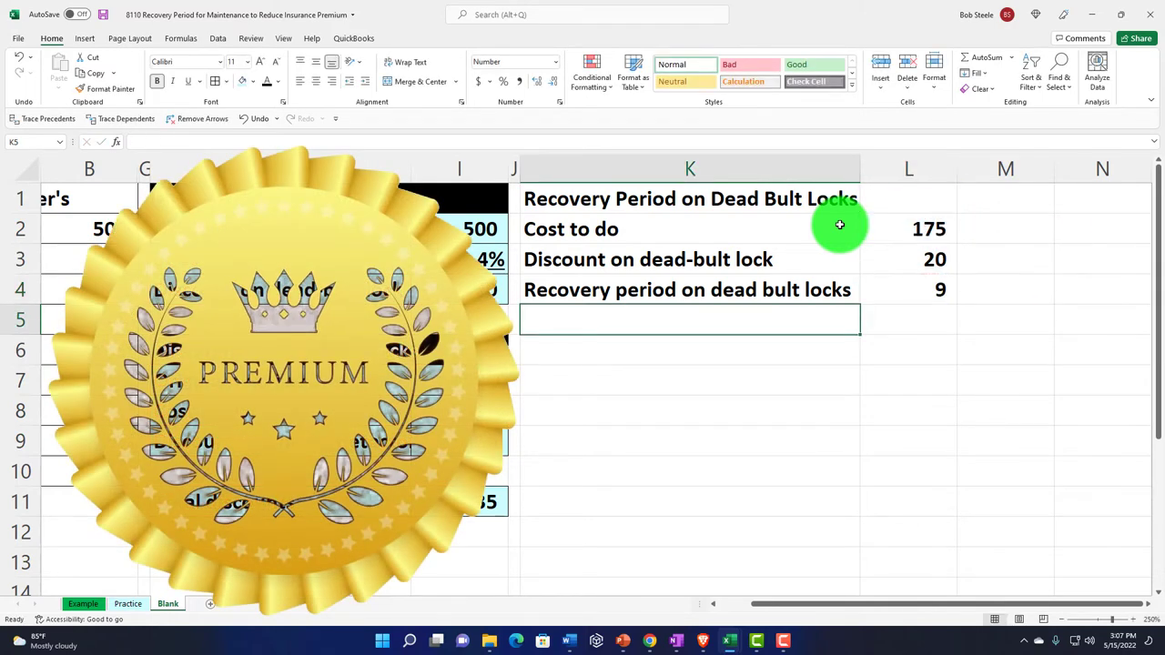
- Format the recovery period in L4 to show one decimal place
{"action": "key", "text": "Right"}
{"action": "key", "text": "Up"}
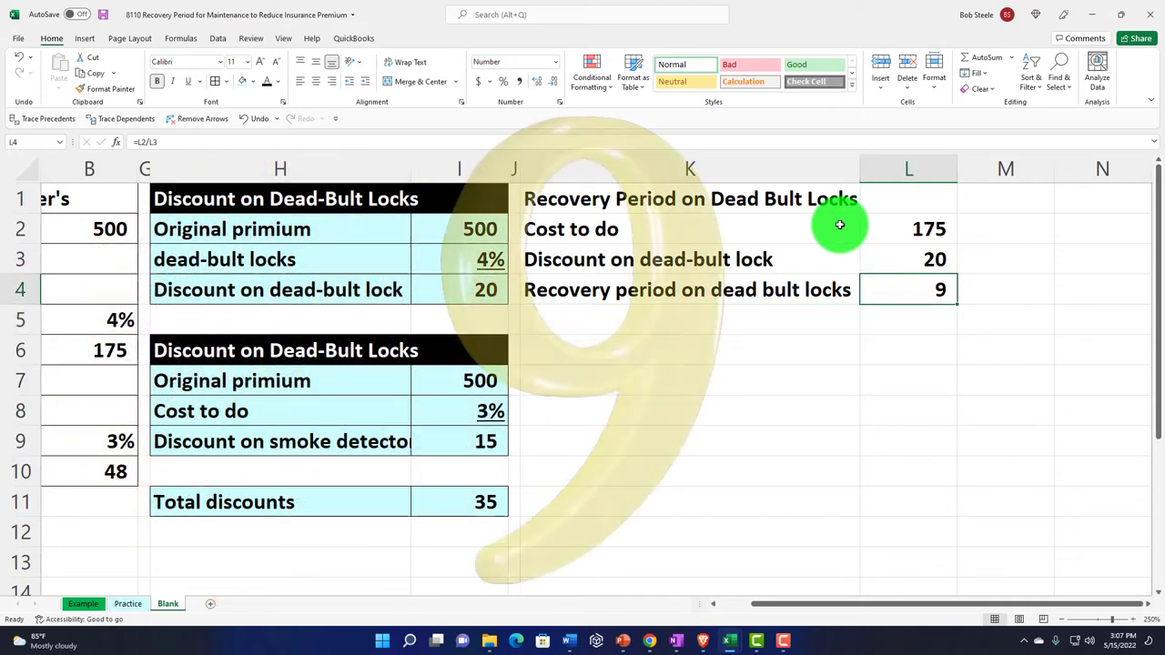
{"action": "left_click", "coordinate": [533, 84]}
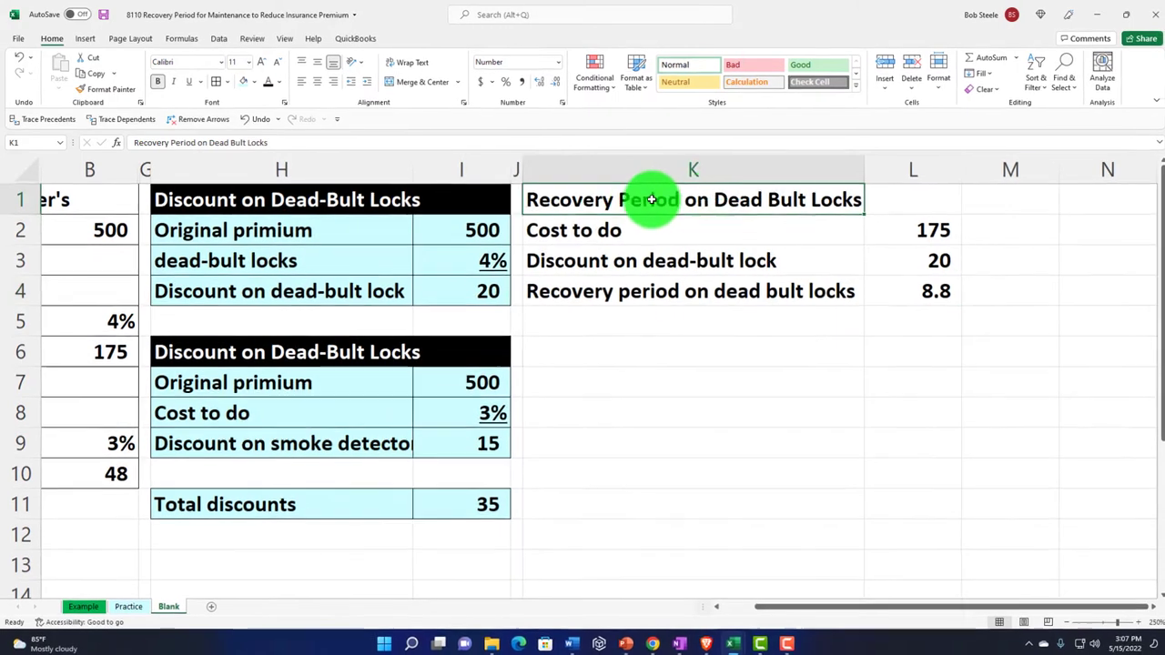
- Format the recovery period heading in K1:L1 with a black fill and white text
{"action": "left_click_drag", "start_coordinate": [624, 202], "coordinate": [873, 202]}
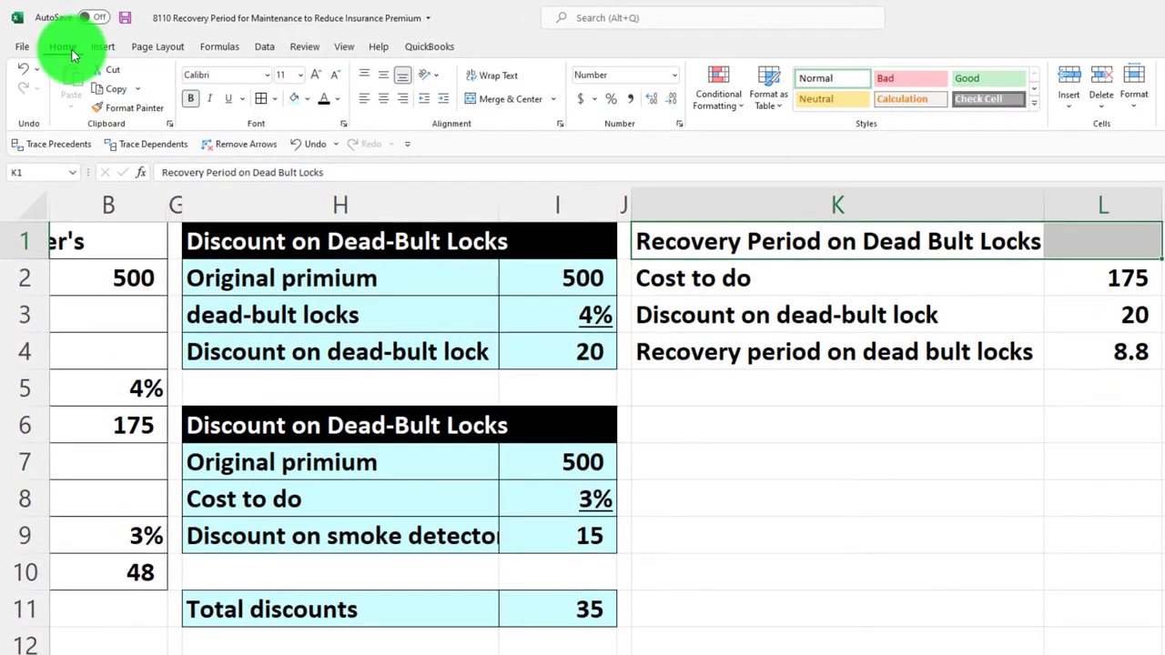
{"action": "left_click", "coordinate": [307, 98]}
{"action": "left_click", "coordinate": [305, 140]}
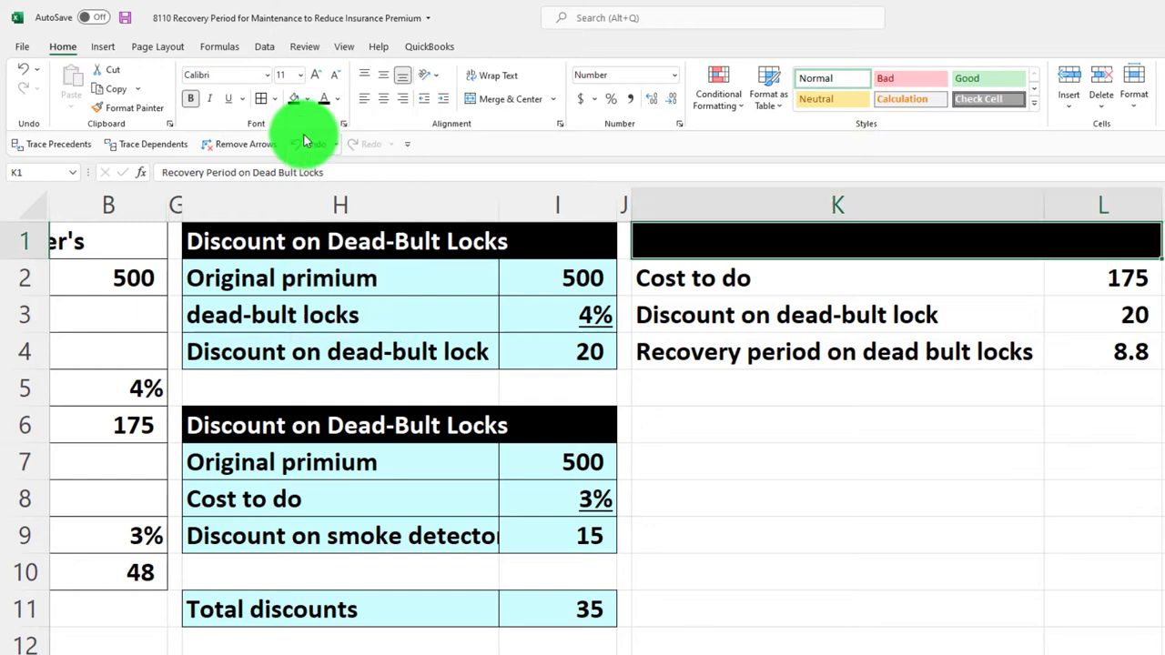
{"action": "left_click", "coordinate": [335, 98]}
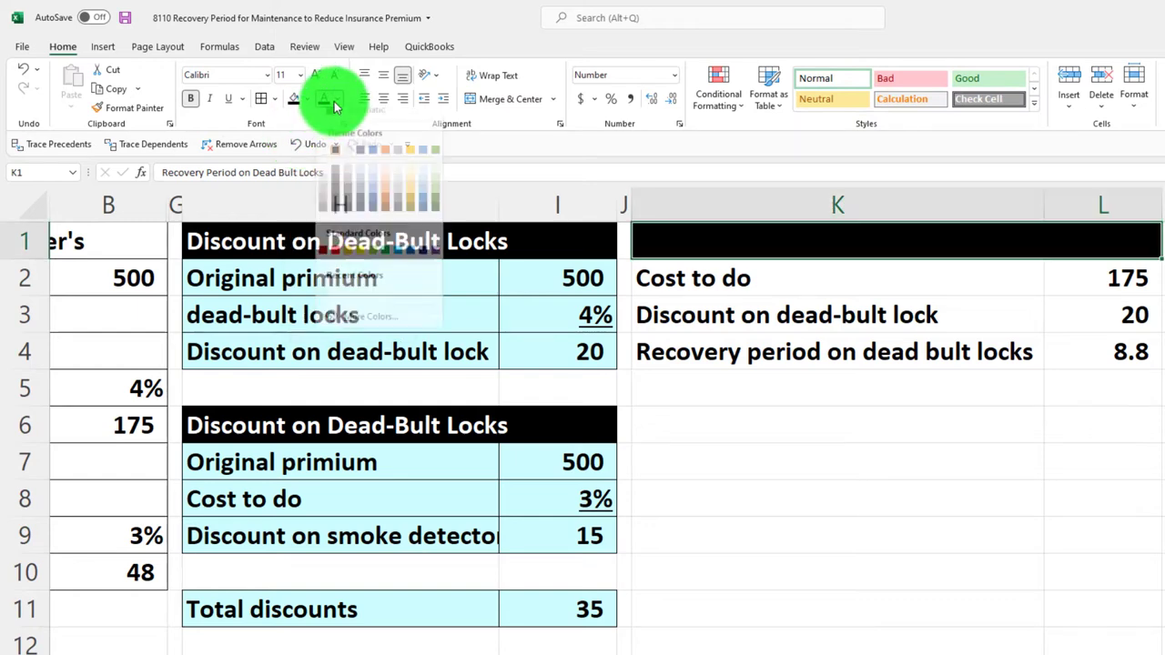
{"action": "left_click", "coordinate": [324, 158]}
- Add borders and the light blue fill of the other tables to K2:L4
{"action": "left_click_drag", "start_coordinate": [822, 286], "coordinate": [1090, 341]}
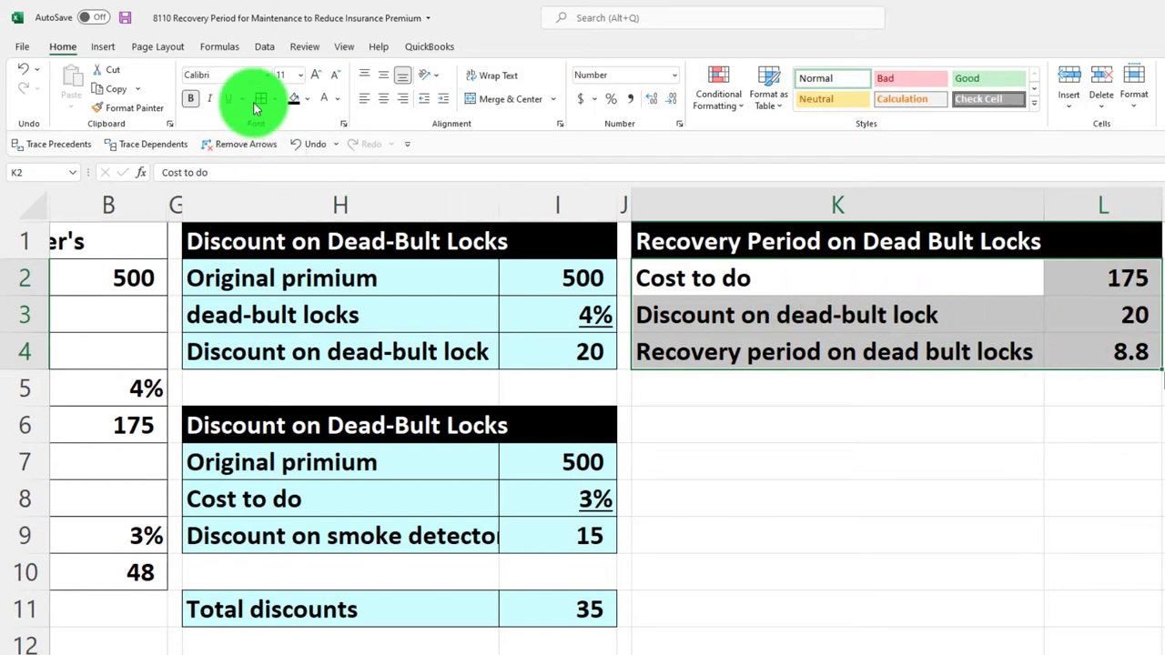
{"action": "left_click", "coordinate": [306, 98]}
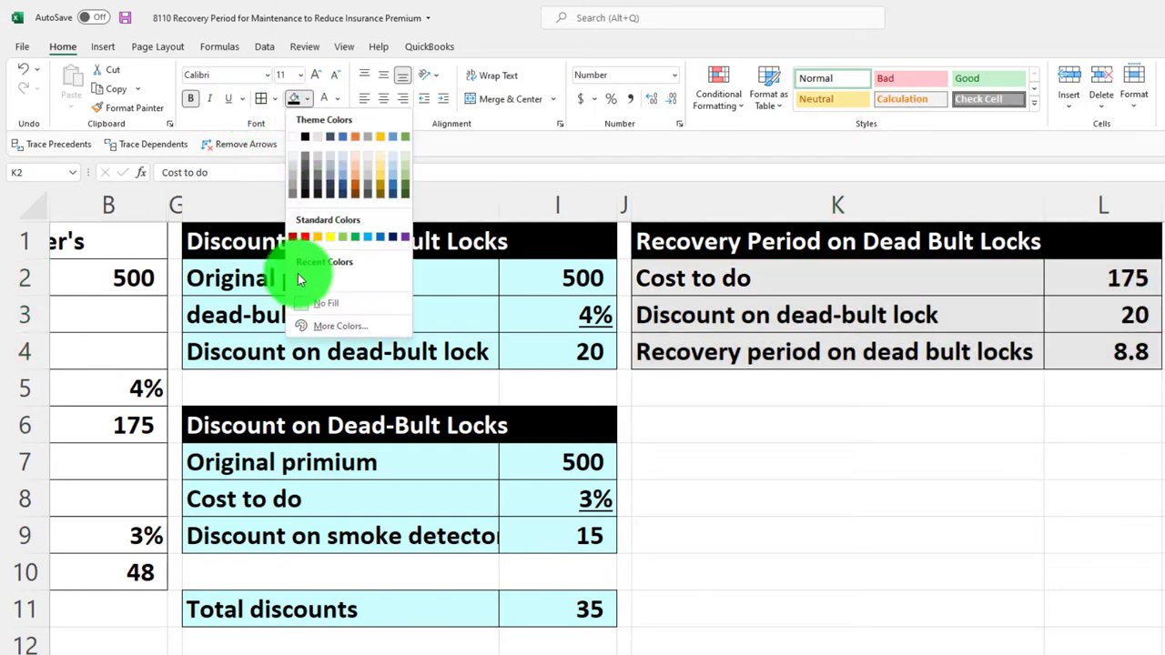
{"action": "left_click", "coordinate": [294, 280]}
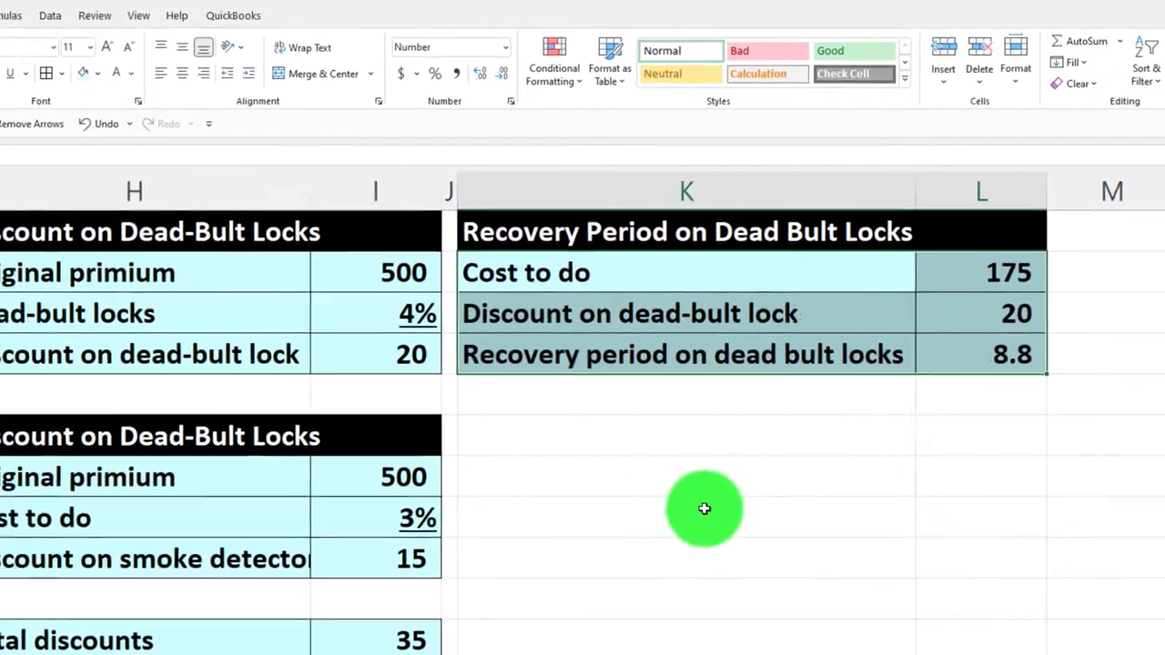
- Enter the heading "Recovery Period on Smoke Detecotrs" in K6
{"action": "left_click", "coordinate": [566, 448]}
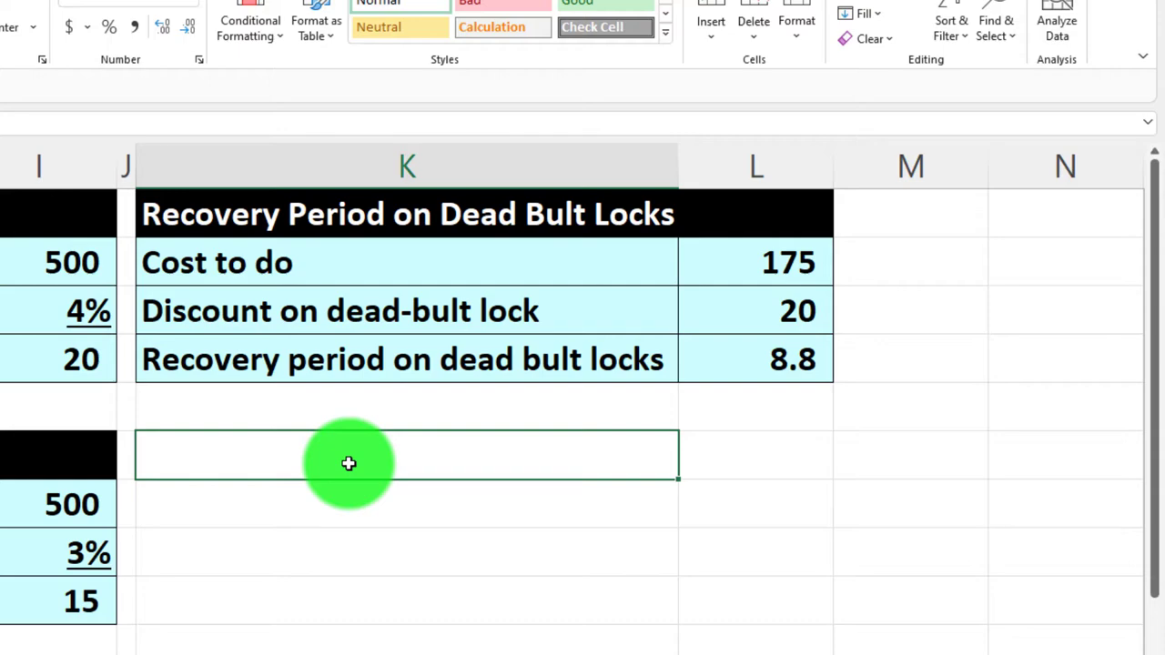
{"action": "type", "text": "ER"}
{"action": "type", "text": "e"}
{"action": "key", "text": "BackSpace"}
{"action": "key", "text": "BackSpace"}
{"action": "key", "text": "BackSpace"}
{"action": "type", "text": "Recovery"}
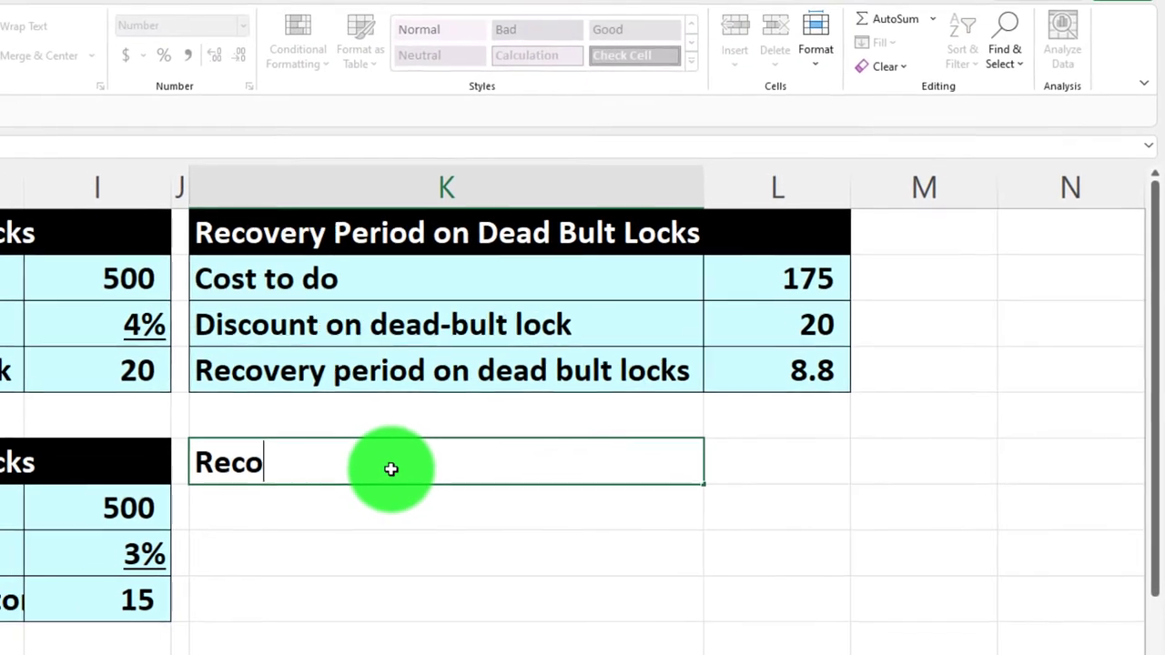
{"action": "type", "text": " Period on Smoke Detecotrs"}
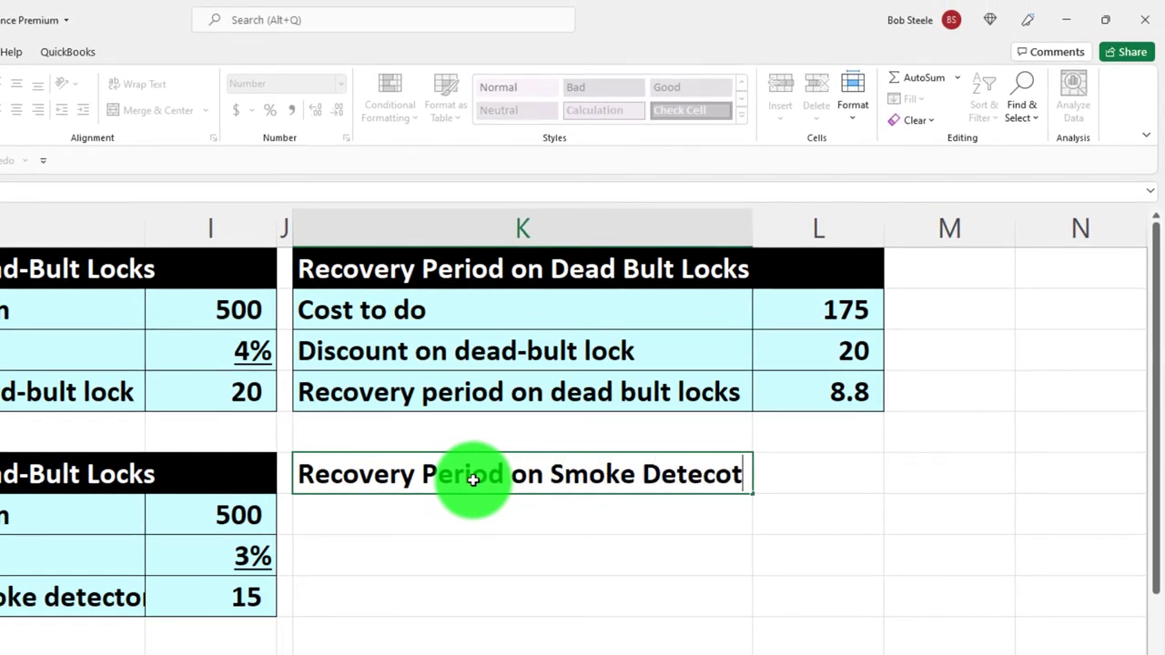
{"action": "key", "text": "Return"}
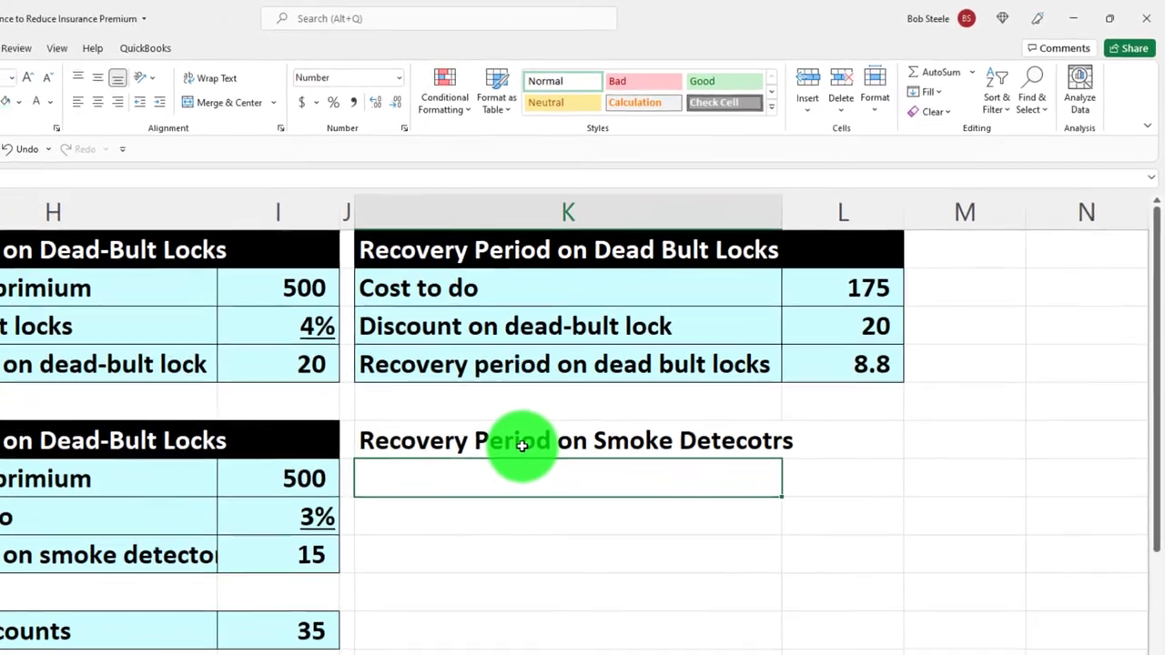
- Link K7 to the smoke detectors' "Cost to do" label with =A10
{"action": "type", "text": "="}
{"action": "key", "text": "Left"}
{"action": "key", "text": "Home"}
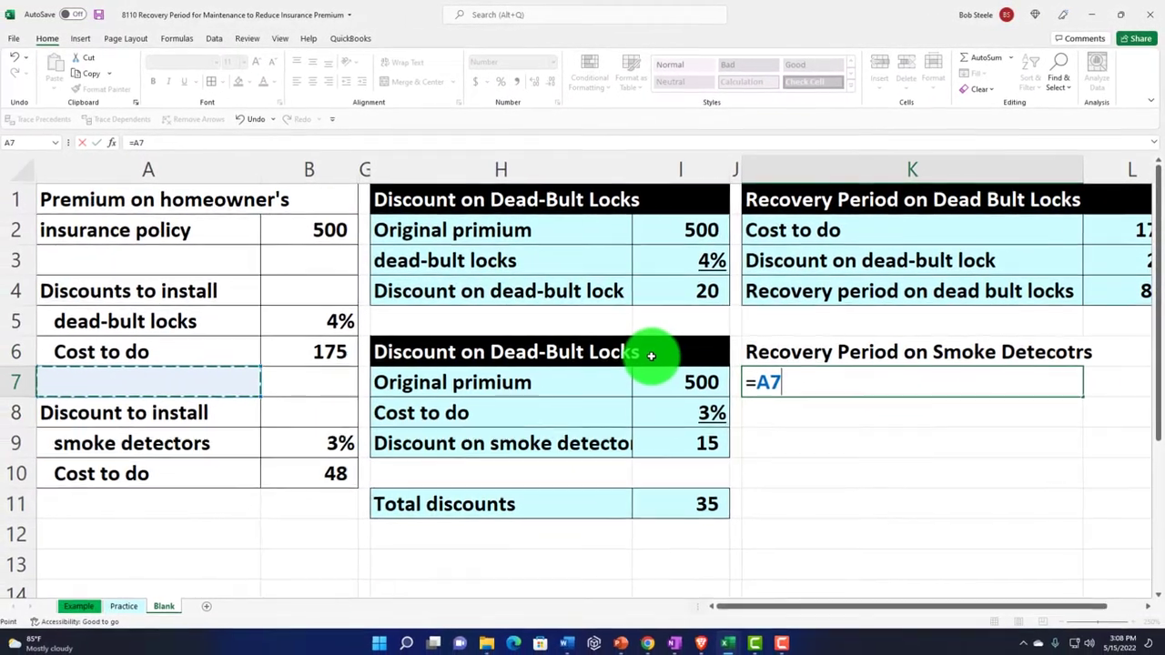
{"action": "key", "text": "Down"}
{"action": "key", "text": "Down"}
{"action": "key", "text": "Down"}
{"action": "key", "text": "Tab"}
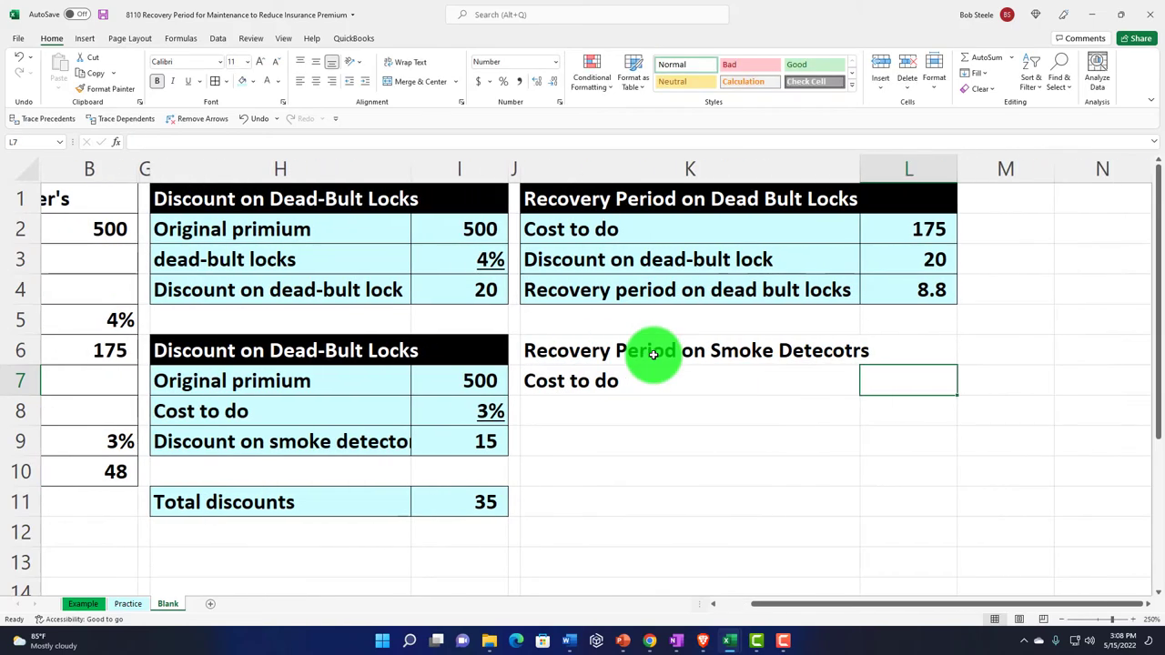
- Link L7 to the smoke detectors installation cost with =B10
{"action": "type", "text": "="}
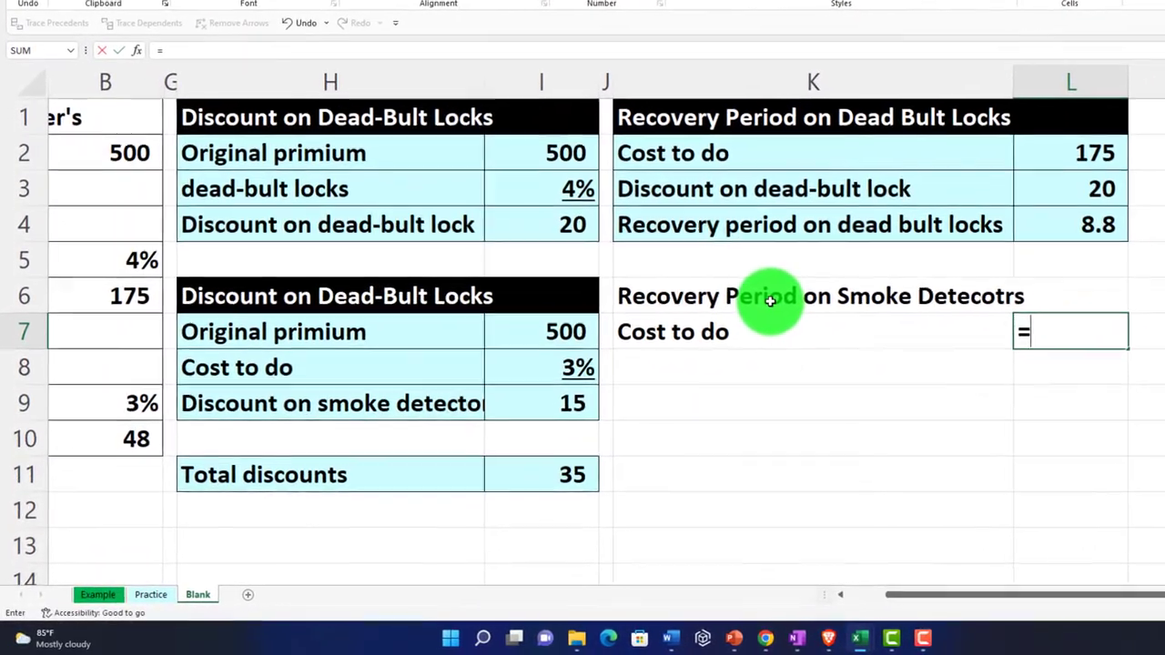
{"action": "key", "text": "Left"}
{"action": "key", "text": "Left"}
{"action": "key", "text": "Left"}
{"action": "key", "text": "Left"}
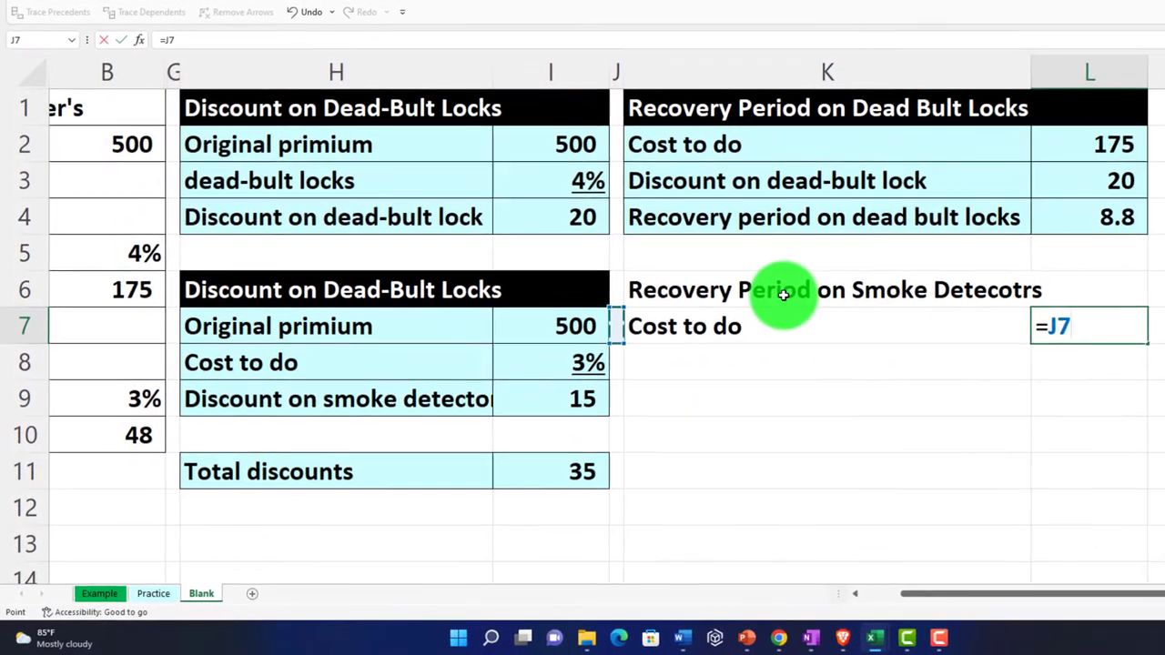
{"action": "key", "text": "Left"}
{"action": "key", "text": "Left"}
{"action": "key", "text": "Left"}
{"action": "key", "text": "Down"}
{"action": "key", "text": "Down"}
{"action": "key", "text": "Down"}
{"action": "key", "text": "Right"}
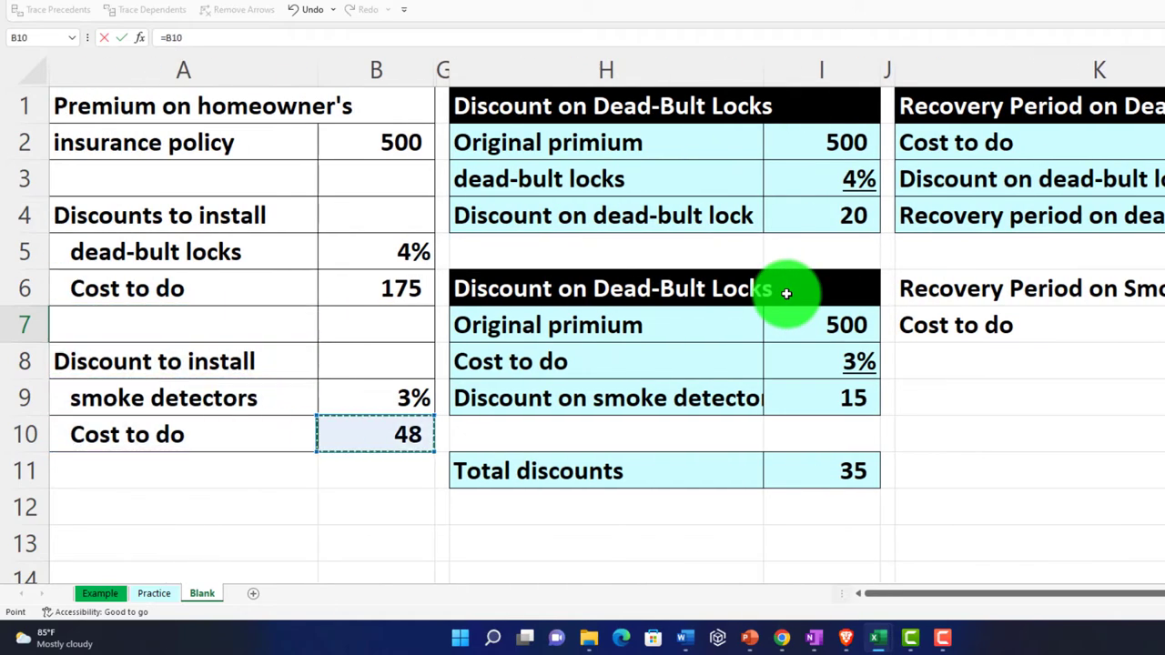
{"action": "key", "text": "Return"}
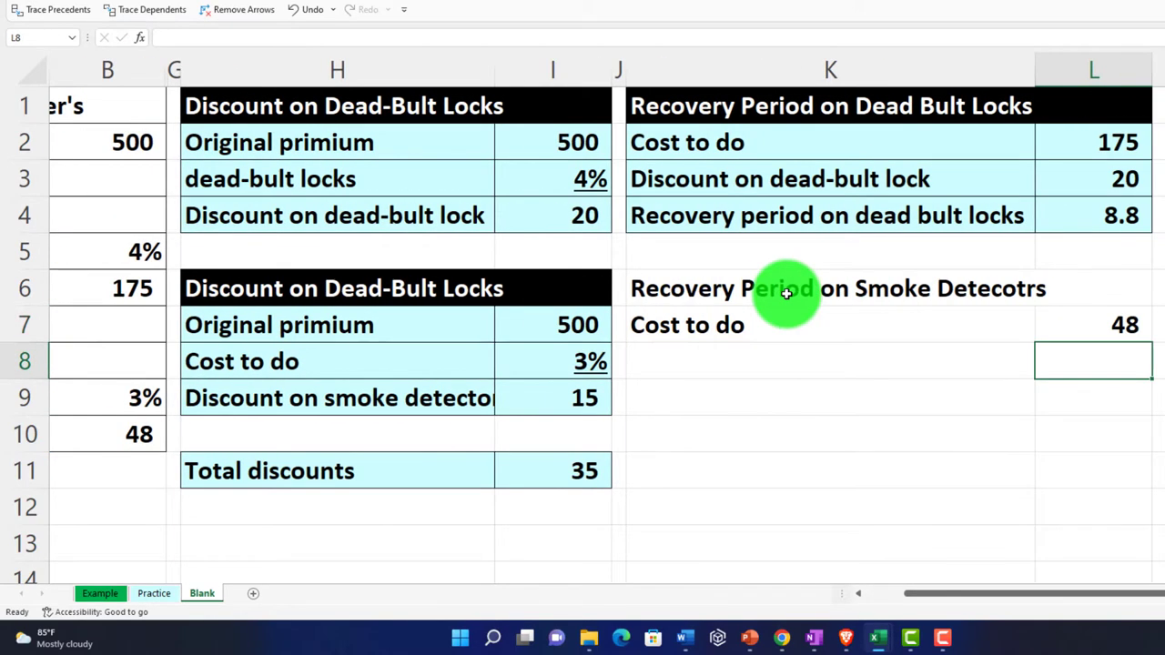
- Fill K8 with the label "Discount on smoke detectors" by linking it to H9
{"action": "key", "text": "Left"}
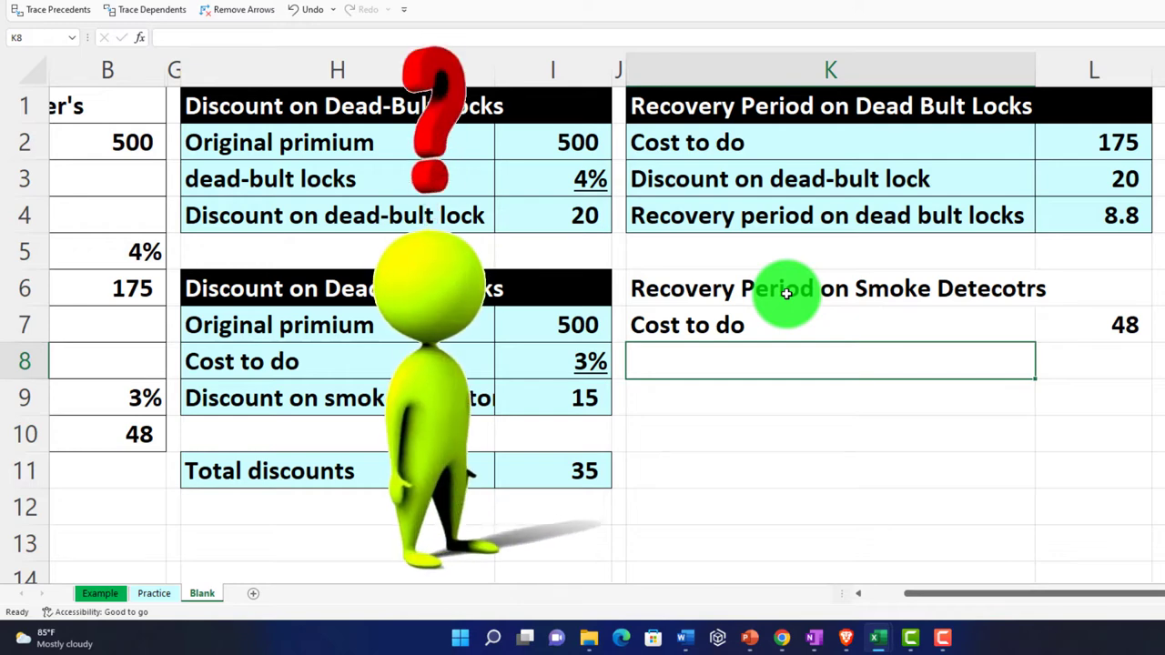
{"action": "type", "text": "Di"}
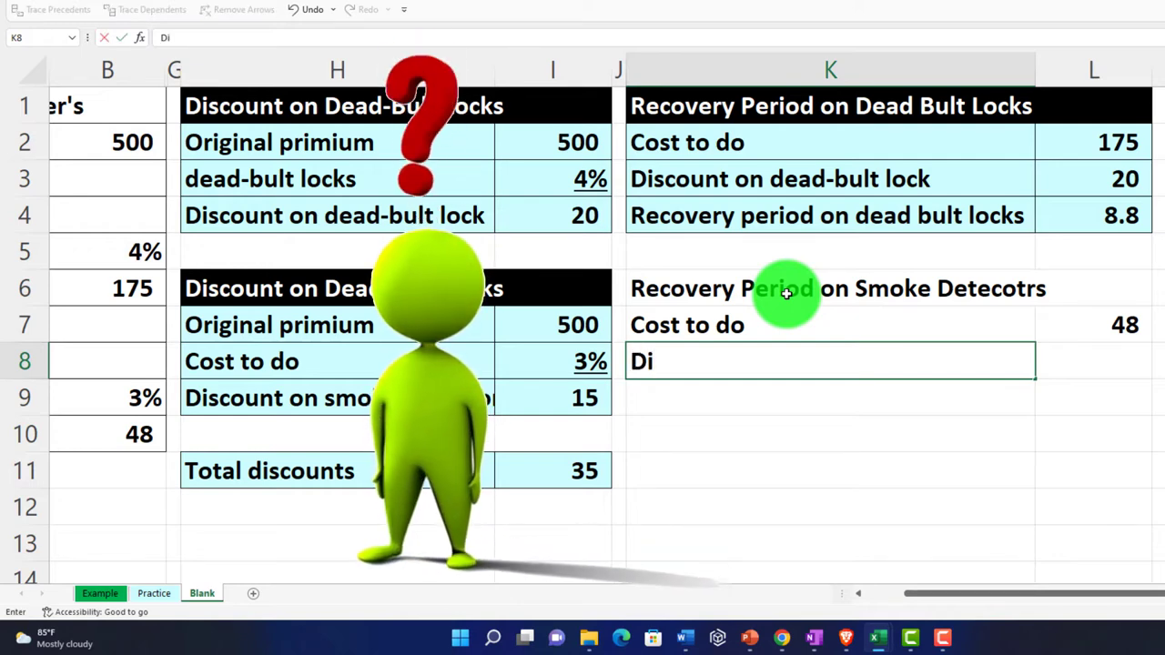
{"action": "type", "text": "scount on"}
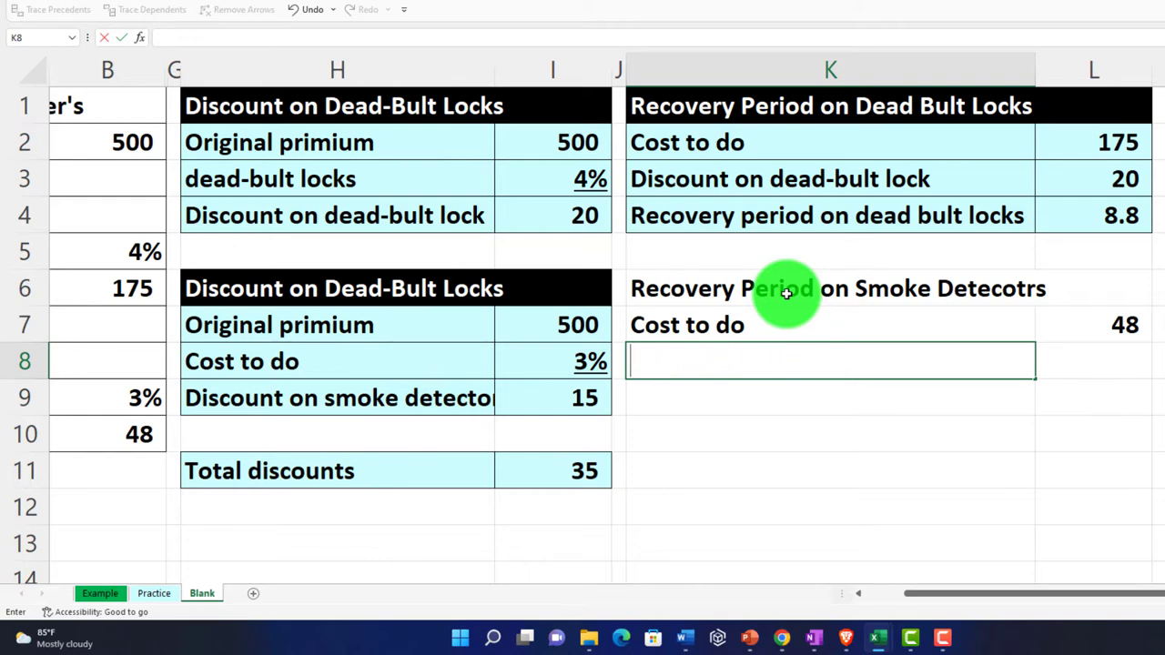
{"action": "key", "text": "Left"}
{"action": "key", "text": "Left"}
{"action": "key", "text": "Left"}
{"action": "key", "text": "Down"}
{"action": "key", "text": "Escape"}
{"action": "key", "text": "Right"}
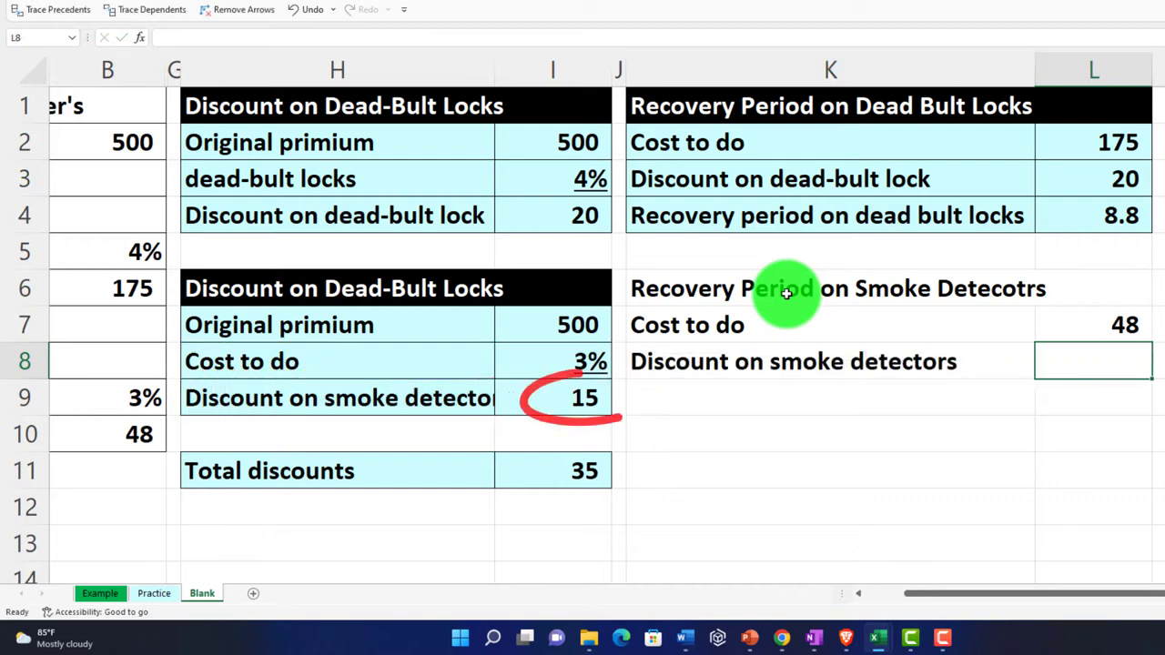
- Link L8 to the calculated smoke detector discount amount with =I9
{"action": "type", "text": "="}
{"action": "key", "text": "Left"}
{"action": "key", "text": "Left"}
{"action": "key", "text": "Left"}
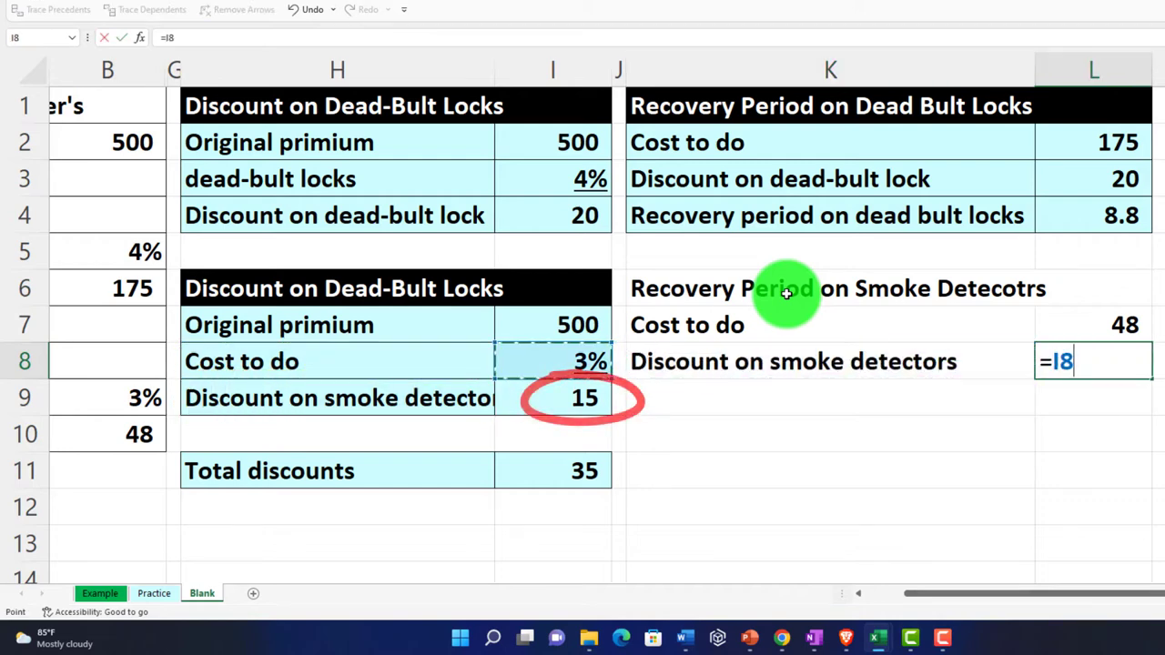
{"action": "key", "text": "Down"}
{"action": "key", "text": "Return"}
{"action": "key", "text": "Left"}
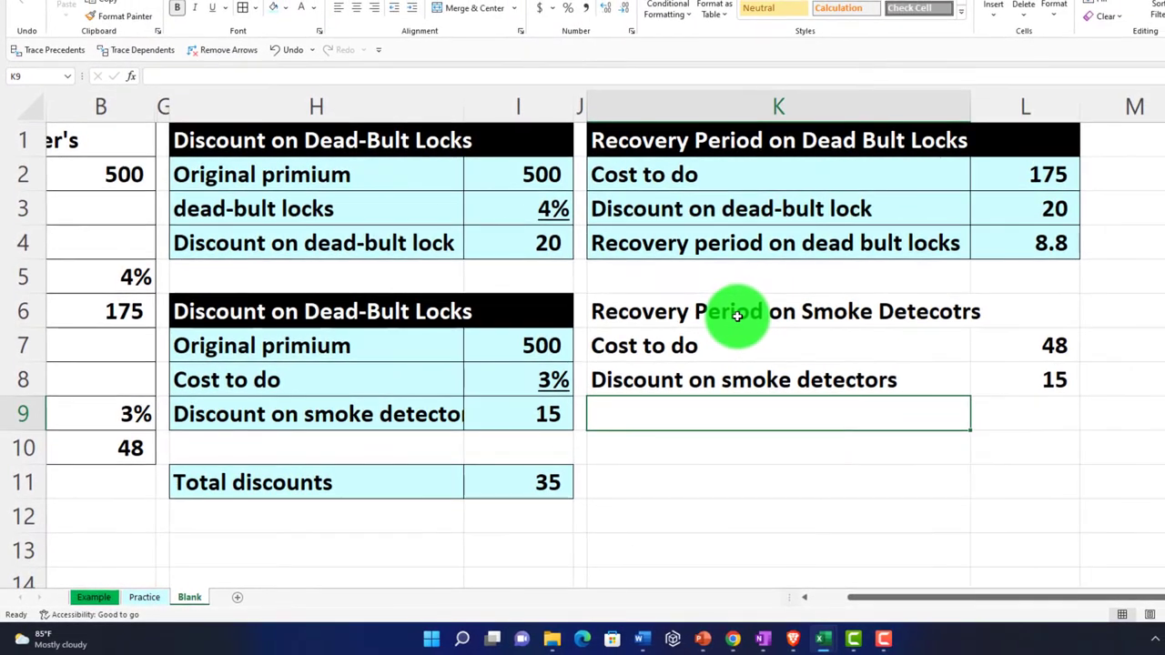
- Enter the label "Recovery period on smoke detectors" in K9
{"action": "type", "text": "R"}
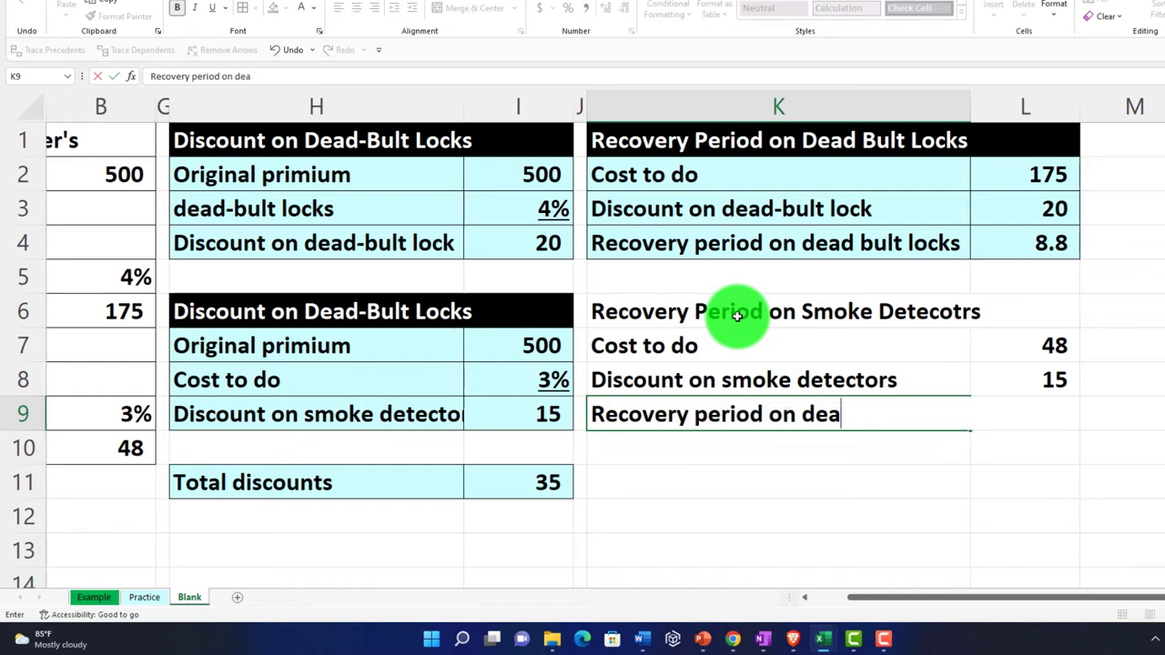
{"action": "type", "text": "ecovery period on d"}
{"action": "key", "text": "BackSpace"}
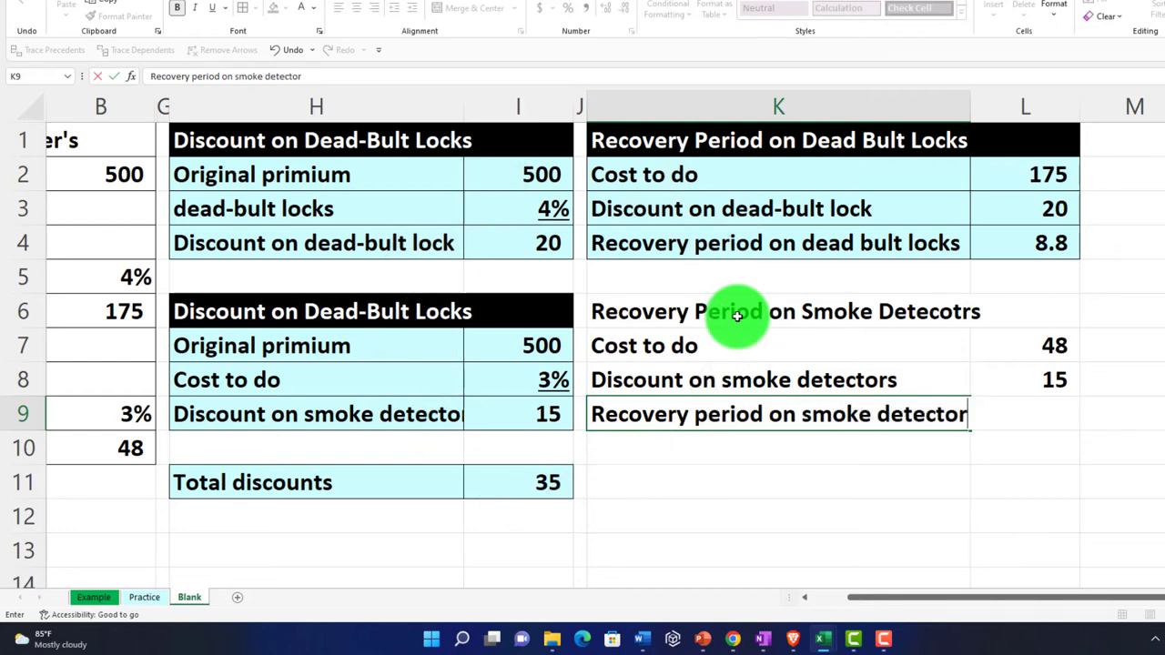
{"action": "key", "text": "Tab"}
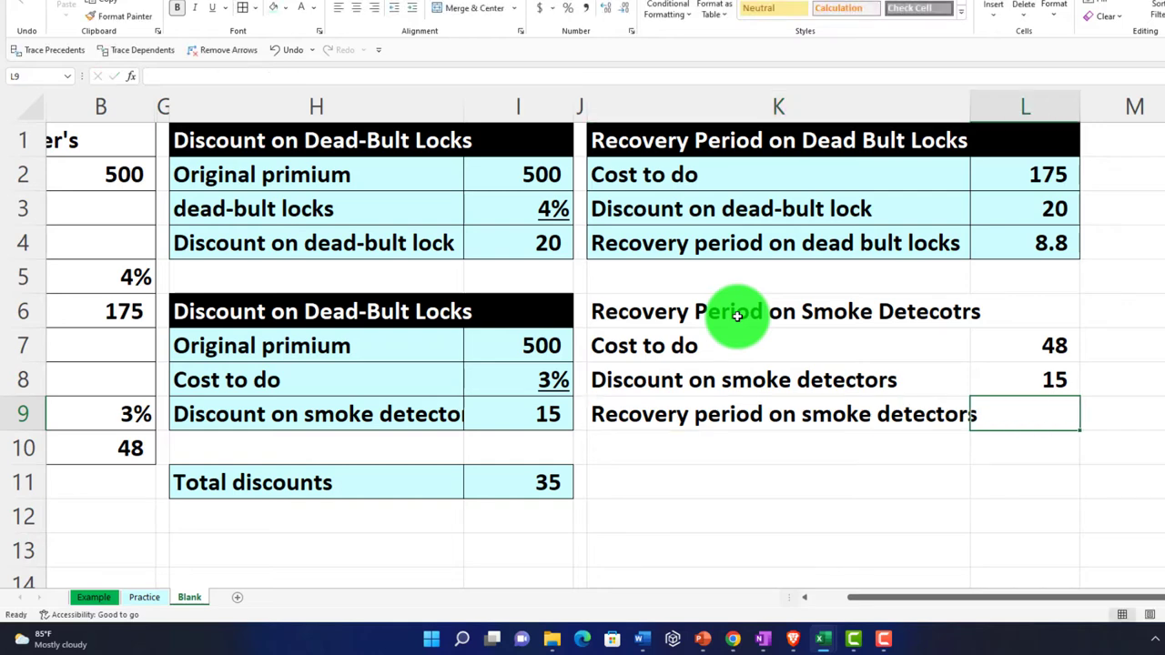
- Calculate the smoke detector recovery period in L9 with =L7/L8, shown to one decimal place
{"action": "type", "text": "="}
{"action": "key", "text": "Up"}
{"action": "key", "text": "Up"}
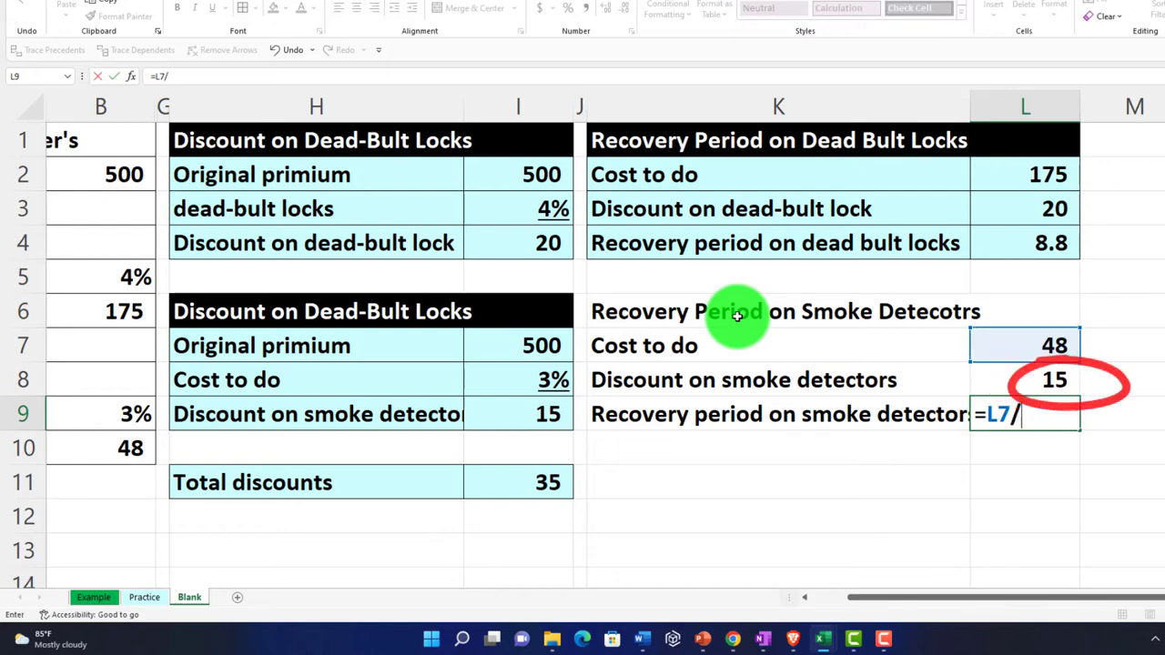
{"action": "type", "text": "/"}
{"action": "key", "text": "Up"}
{"action": "key", "text": "Return"}
{"action": "key", "text": "Up"}
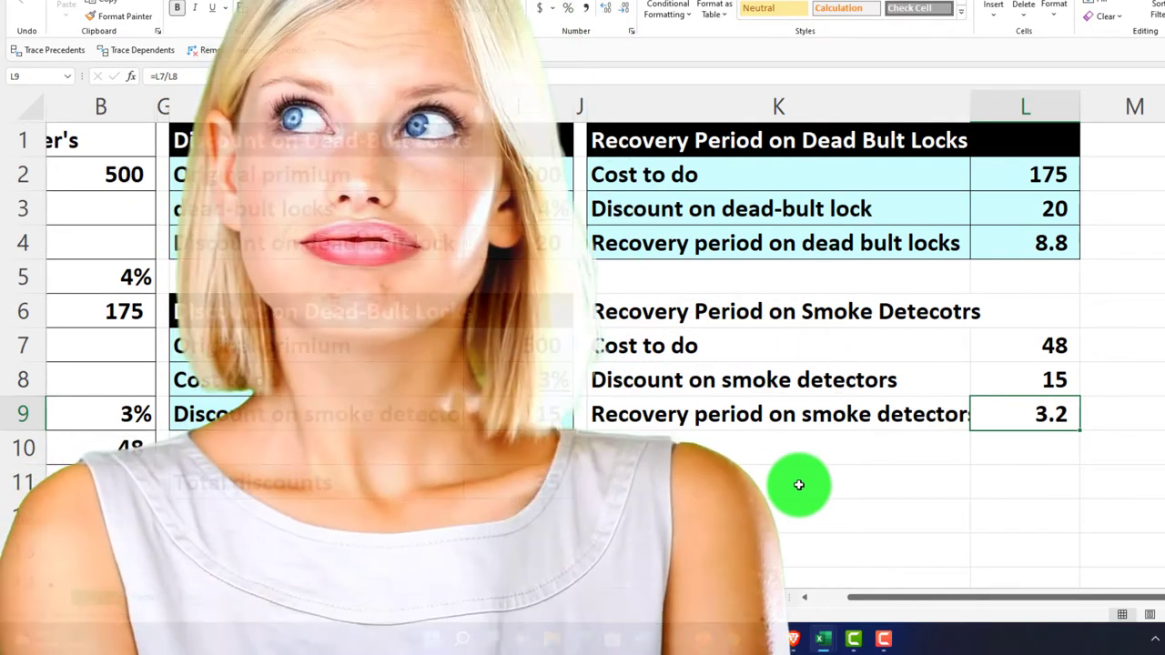
- Format the smoke detector table header K6:L6 with black fill and white text
{"action": "left_click", "coordinate": [701, 317]}
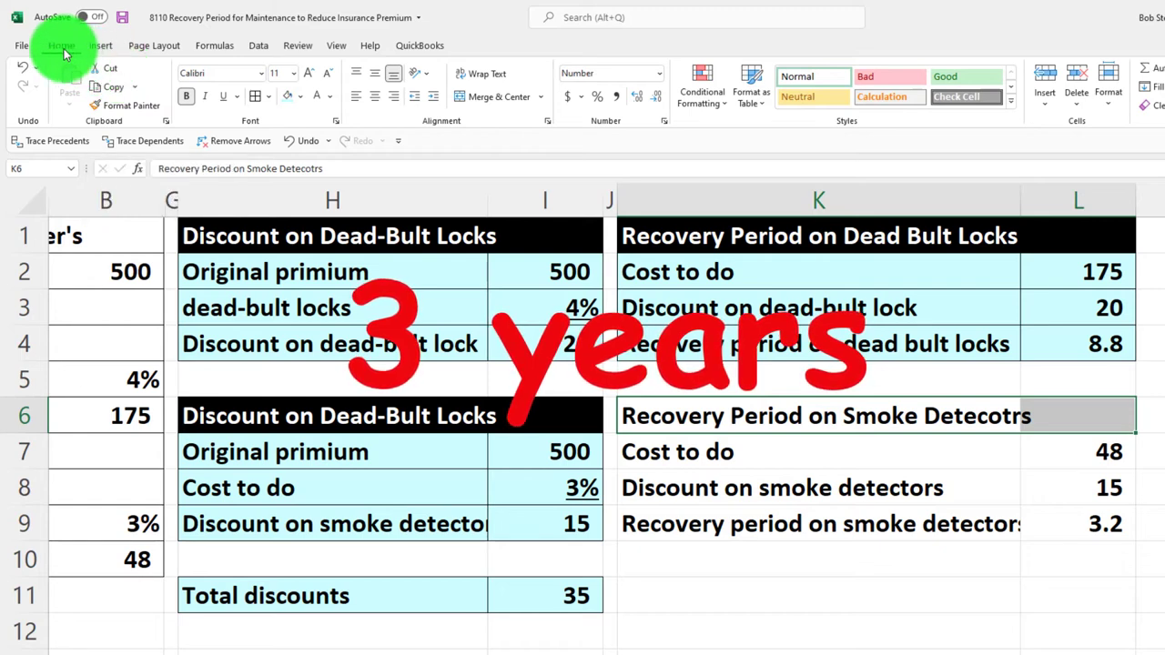
{"action": "left_click", "coordinate": [303, 97]}
{"action": "left_click", "coordinate": [301, 136]}
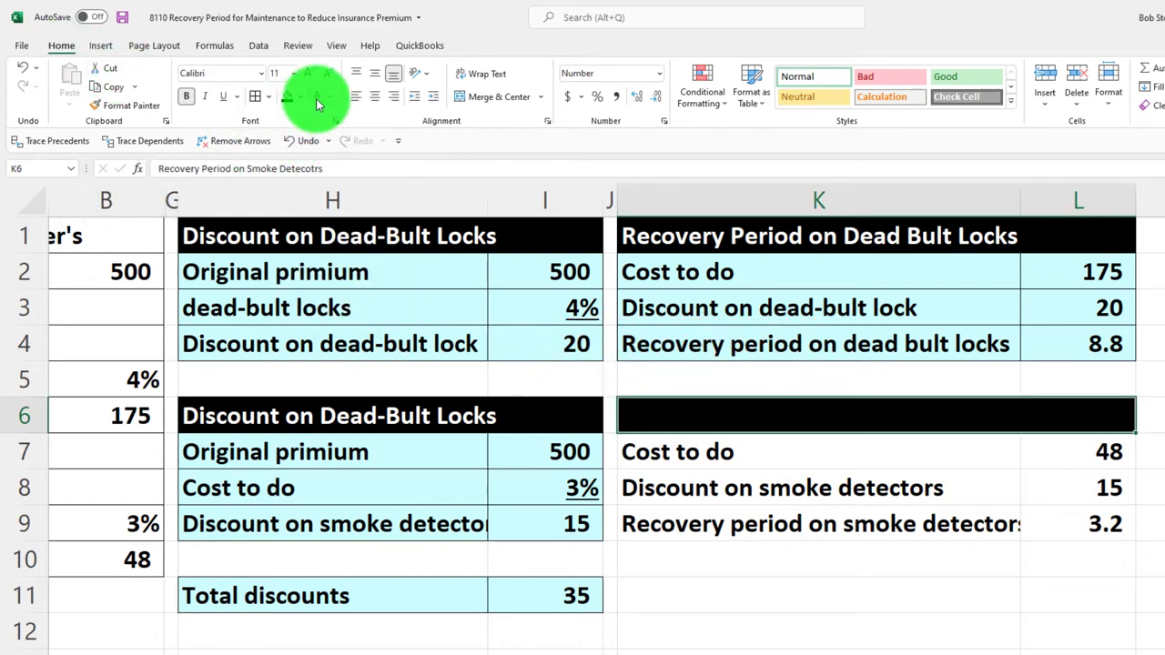
- Give K7:L9 borders and the recent light blue fill, and underline the discount amounts in L3 and L8
{"action": "left_click_drag", "start_coordinate": [743, 455], "coordinate": [1027, 515]}
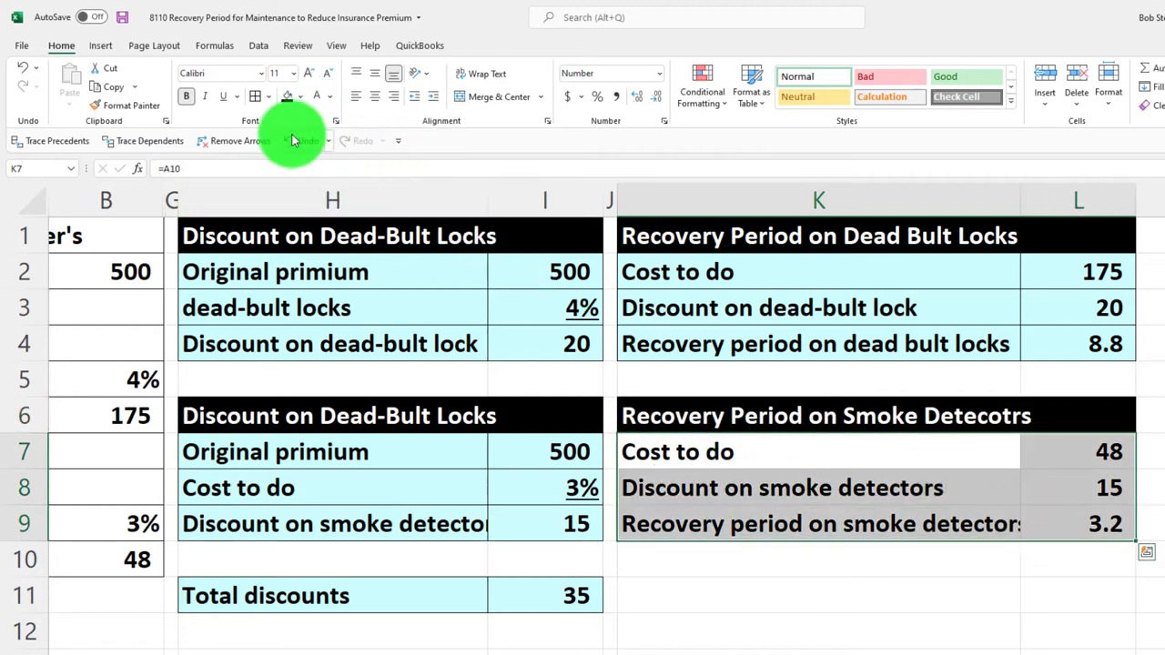
{"action": "left_click", "coordinate": [302, 99]}
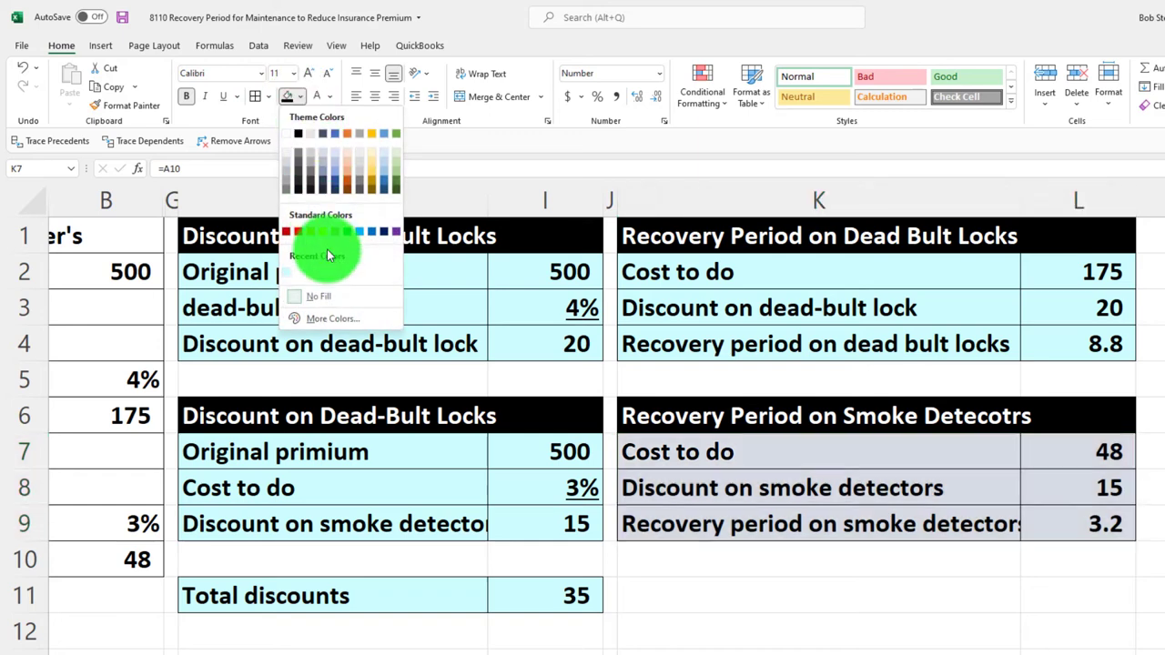
{"action": "left_click", "coordinate": [292, 269]}
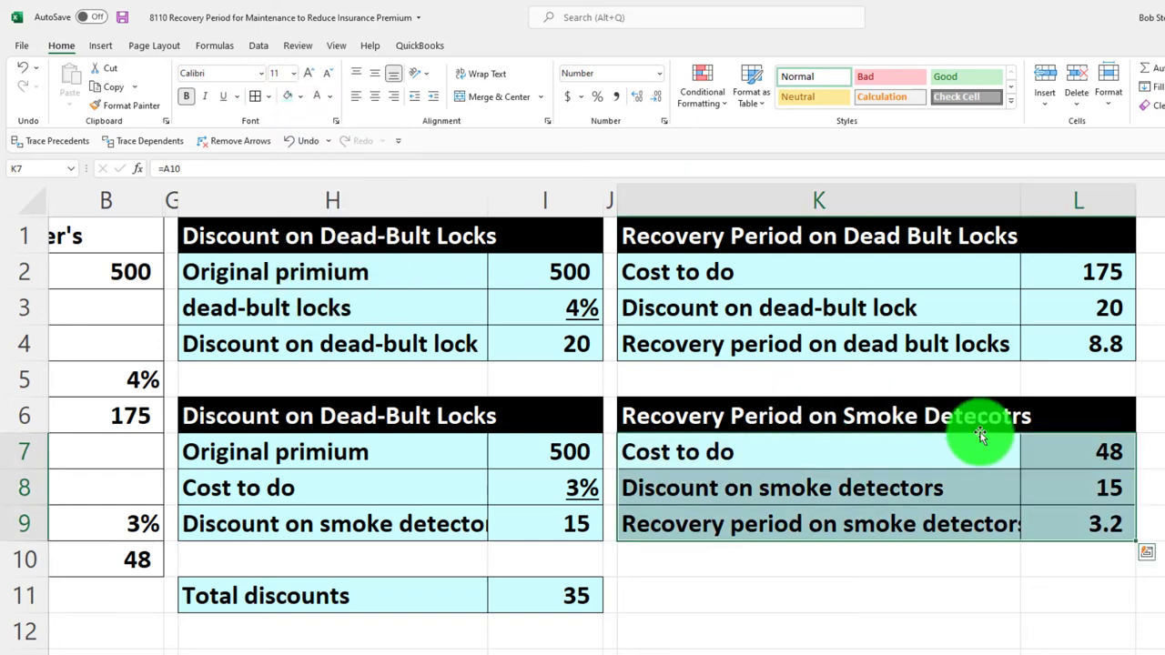
{"action": "left_click", "coordinate": [1052, 307]}
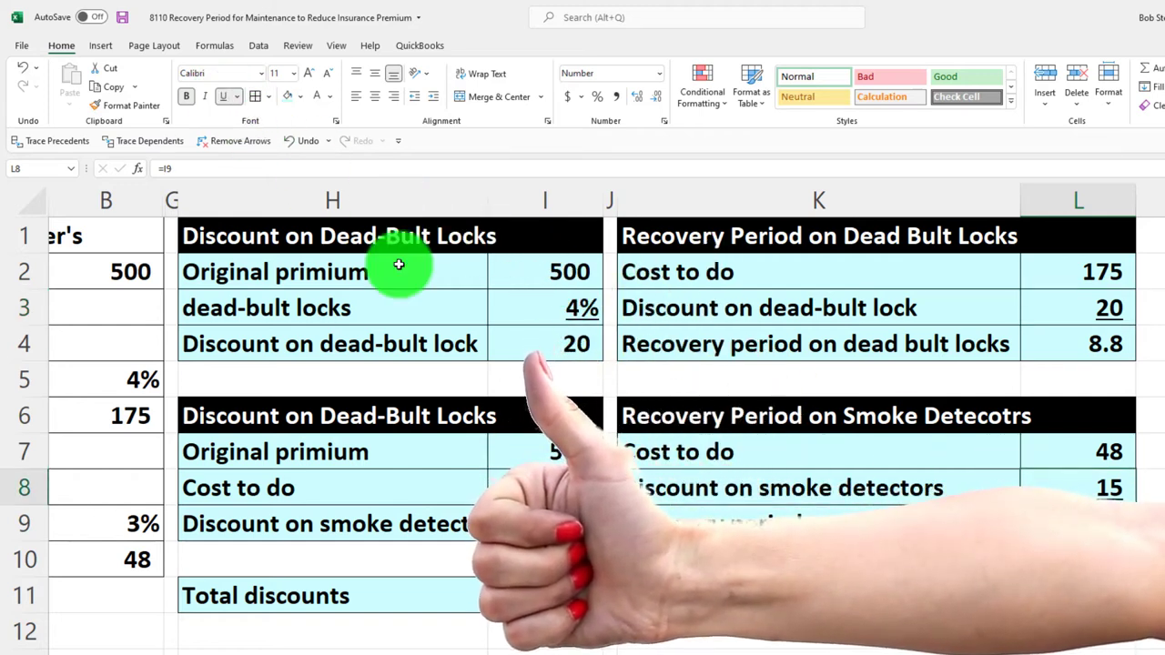
- Enter the heading "Recovery Reriod Combined" in K11
{"action": "left_click", "coordinate": [819, 595]}
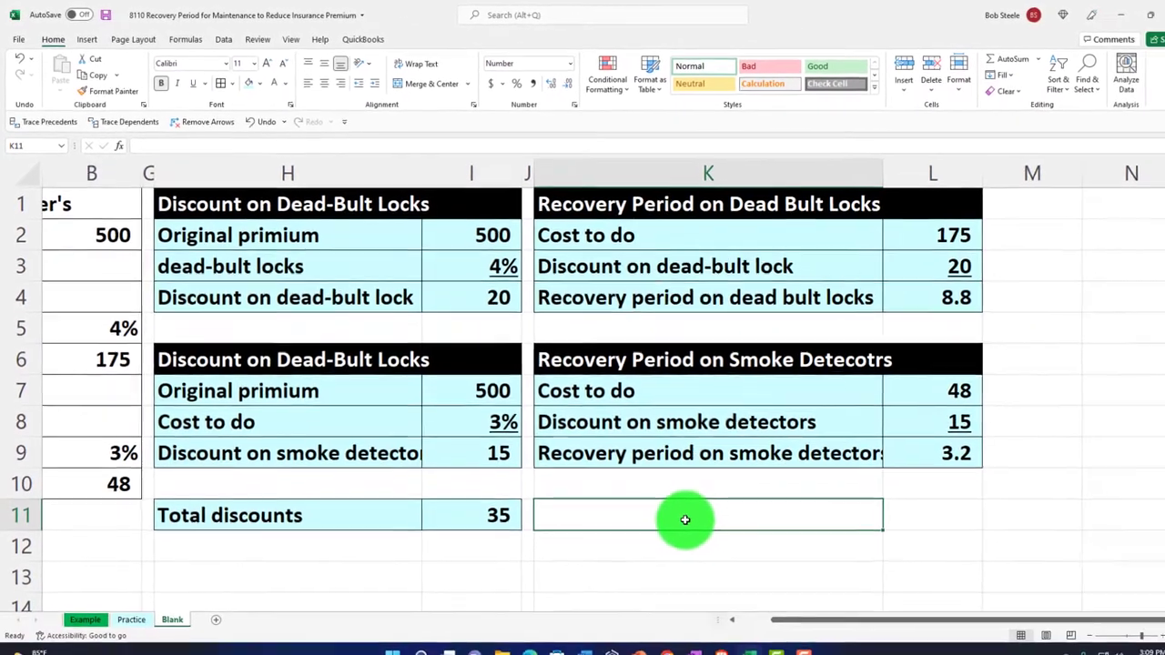
{"action": "type", "text": "Recov"}
{"action": "key", "text": "BackSpace"}
{"action": "key", "text": "BackSpace"}
{"action": "key", "text": "BackSpace"}
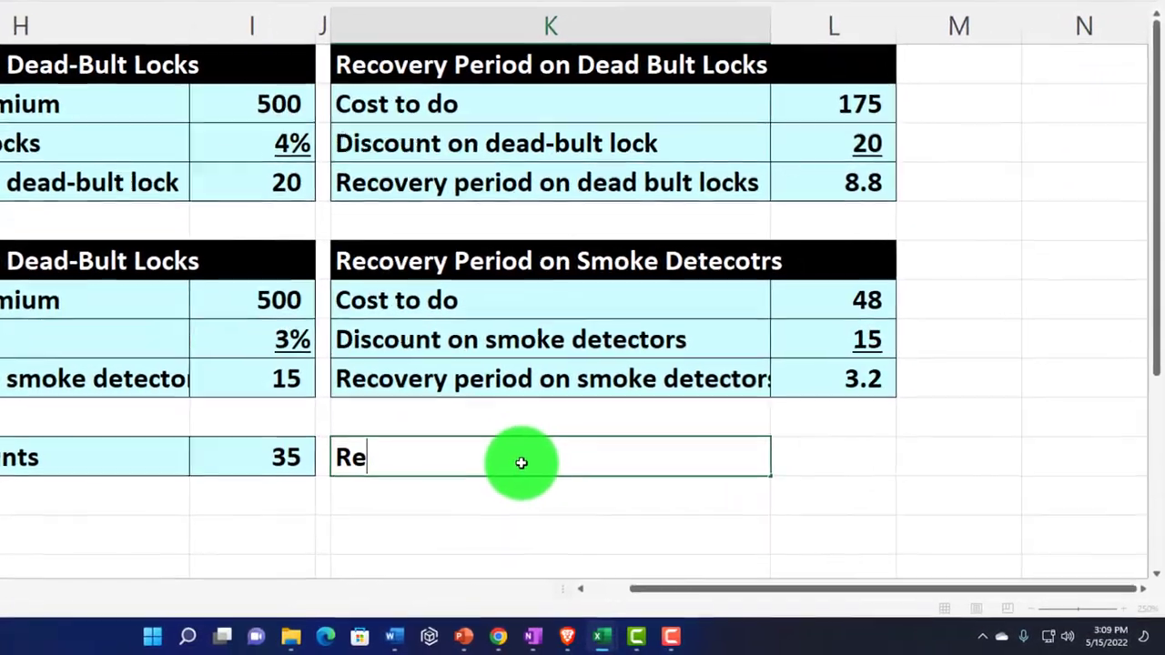
{"action": "type", "text": "covery "}
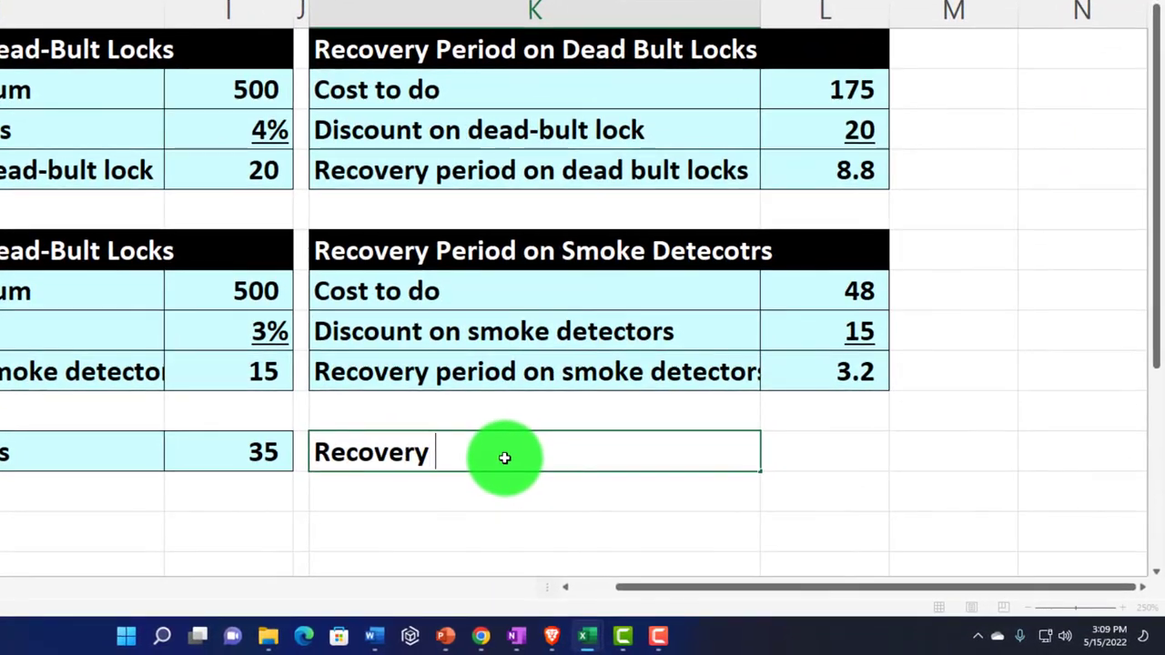
{"action": "type", "text": "Re"}
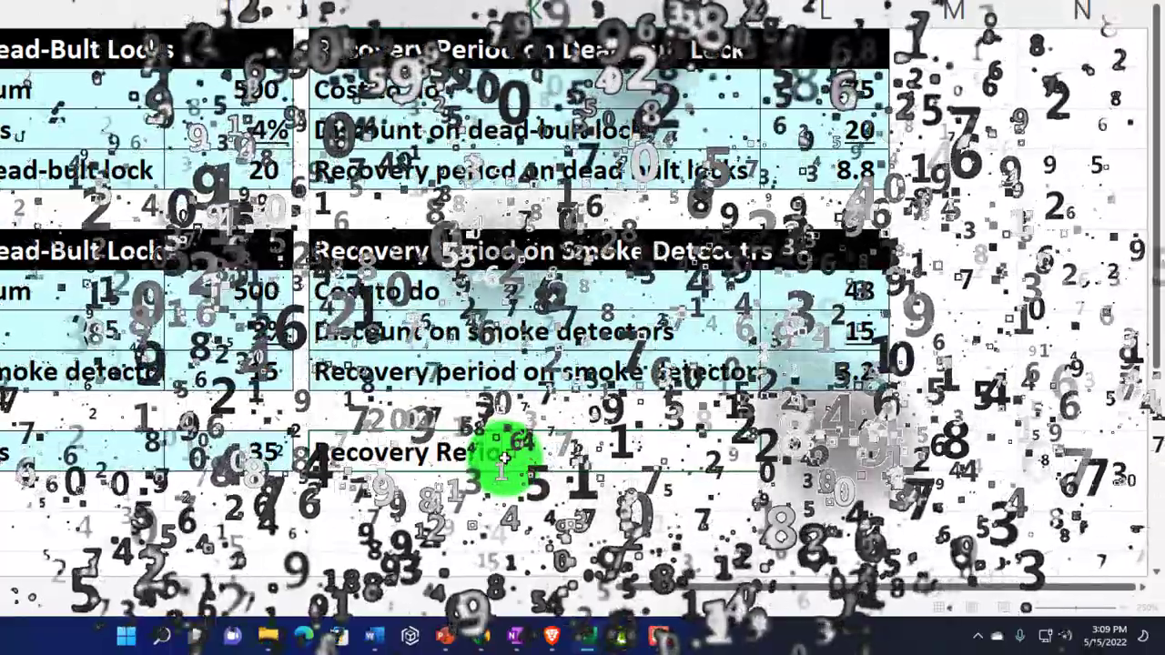
{"action": "type", "text": "ach"}
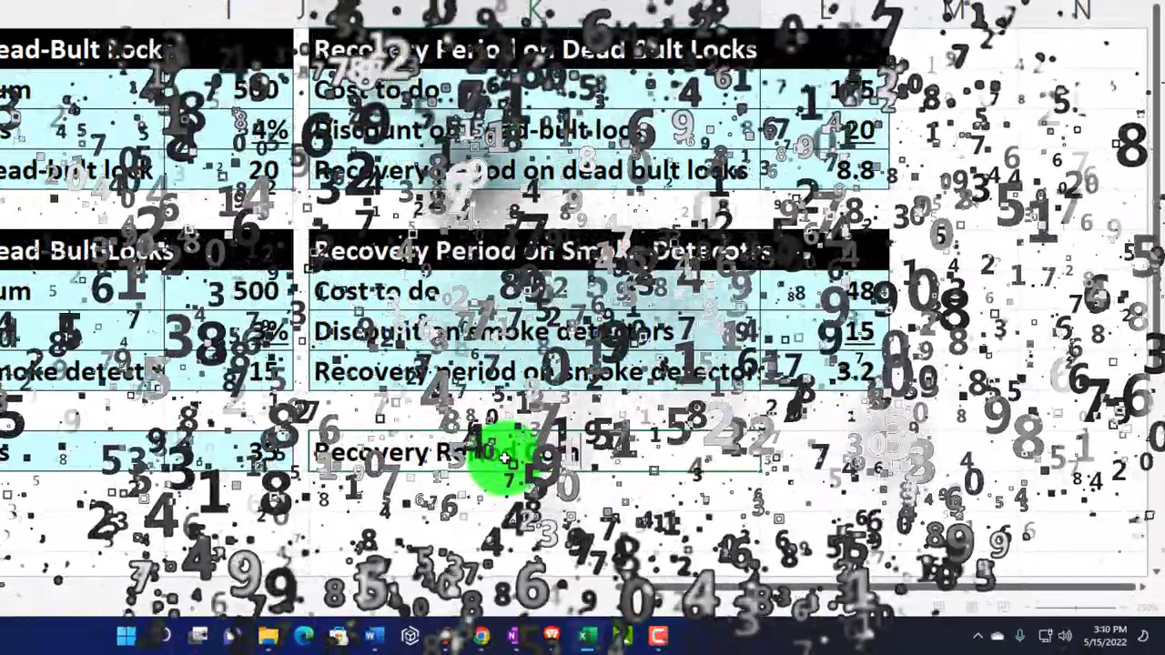
{"action": "type", "text": "bined"}
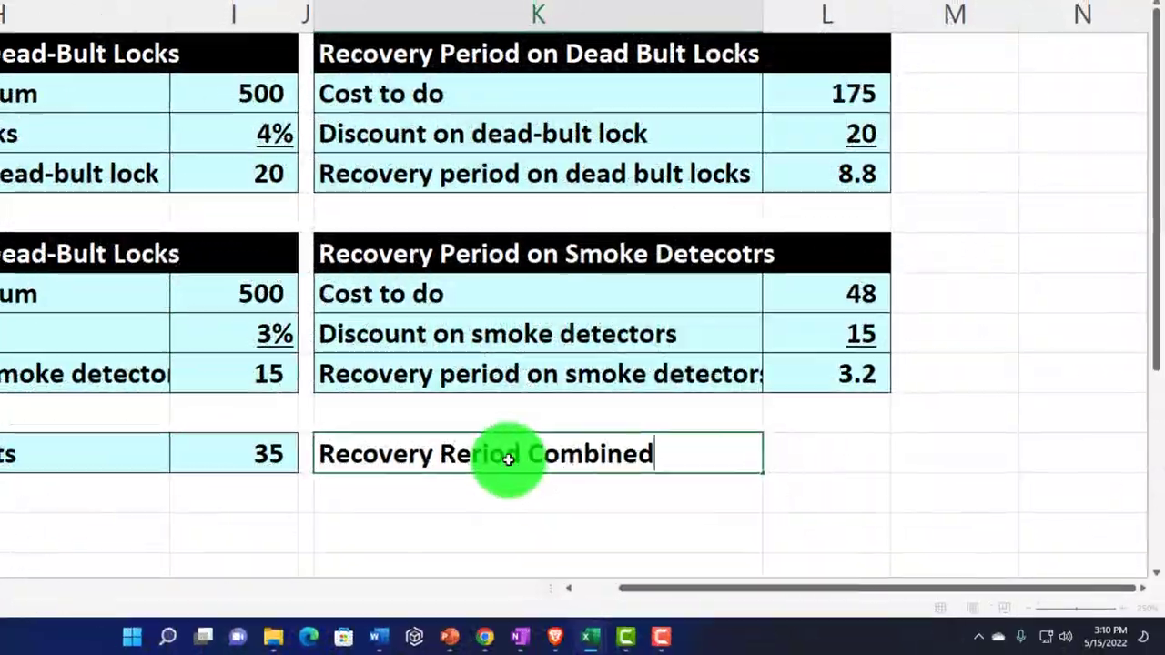
{"action": "key", "text": "Return"}
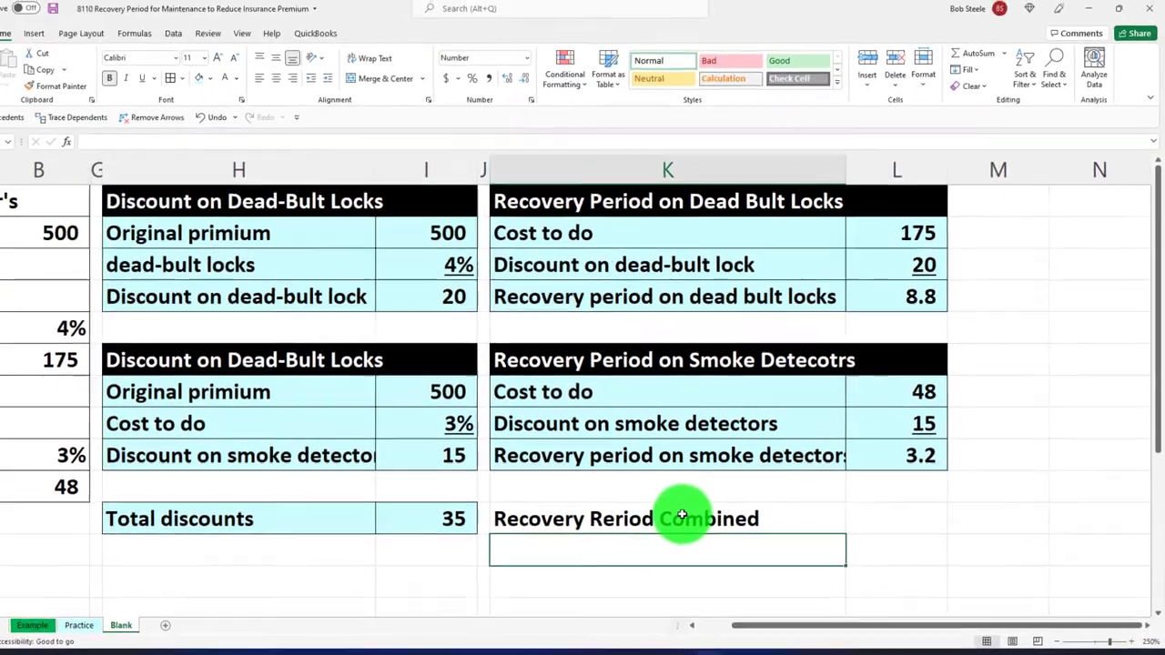
- Format the combined table header K11:L11 with black fill and white text
{"action": "scroll", "coordinate": [680, 515], "scroll_direction": "down", "scroll_amount": 1}
{"action": "left_click_drag", "start_coordinate": [780, 428], "coordinate": [855, 429]}
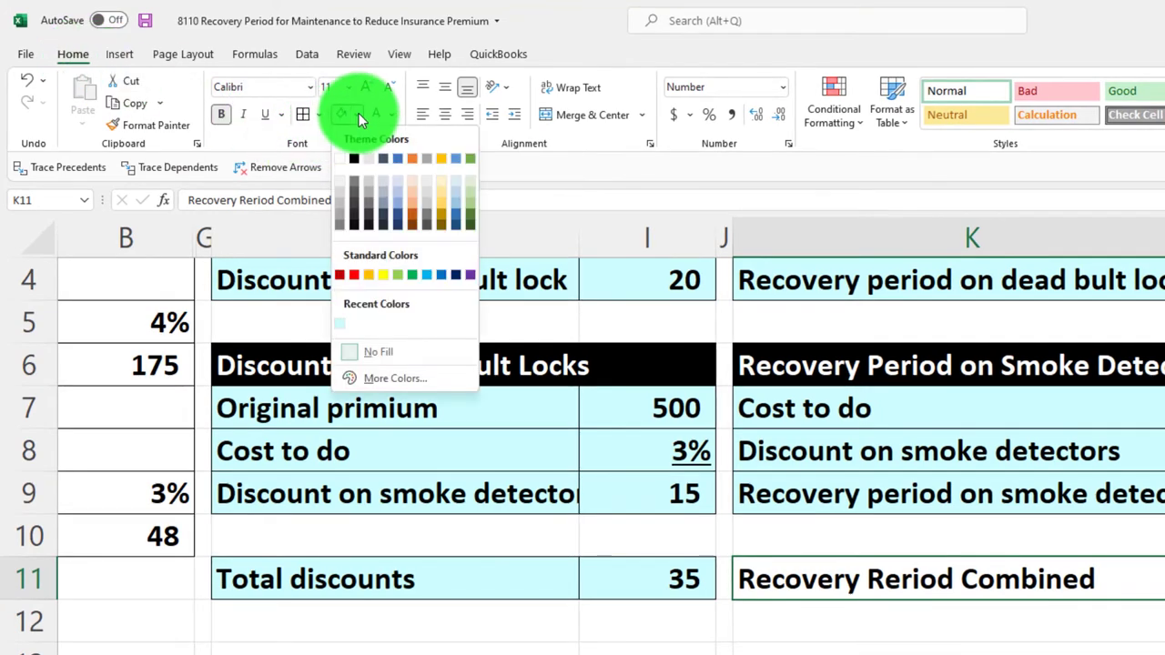
{"action": "left_click", "coordinate": [353, 156]}
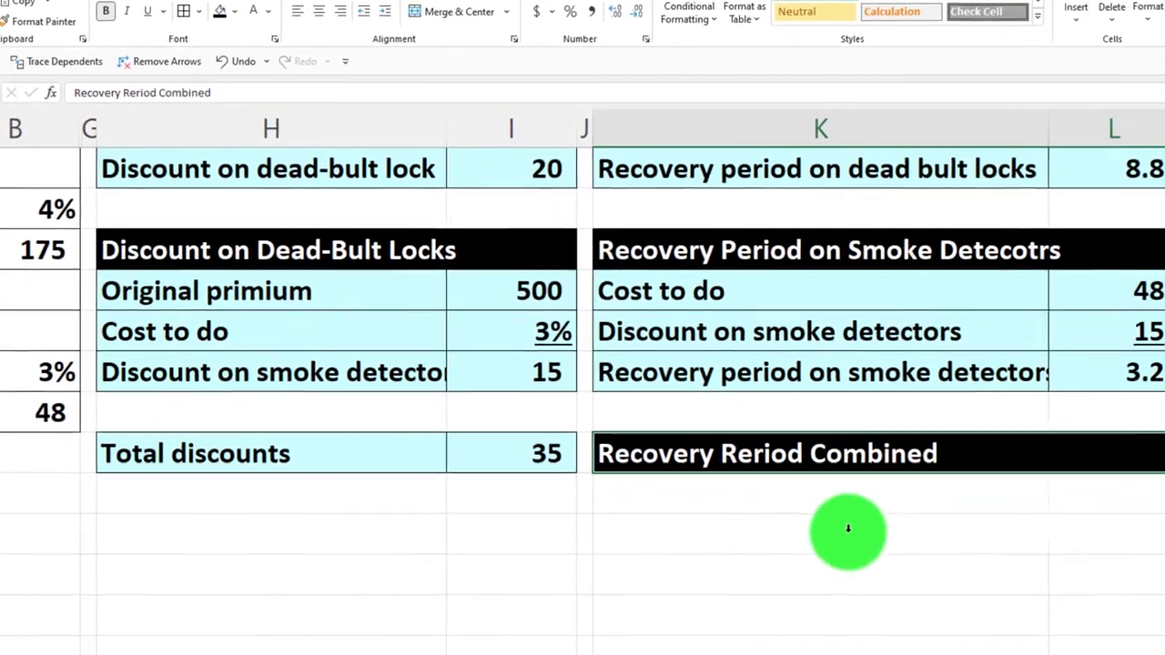
- Enter the label "Cost to do both" in K12
{"action": "left_click", "coordinate": [887, 582]}
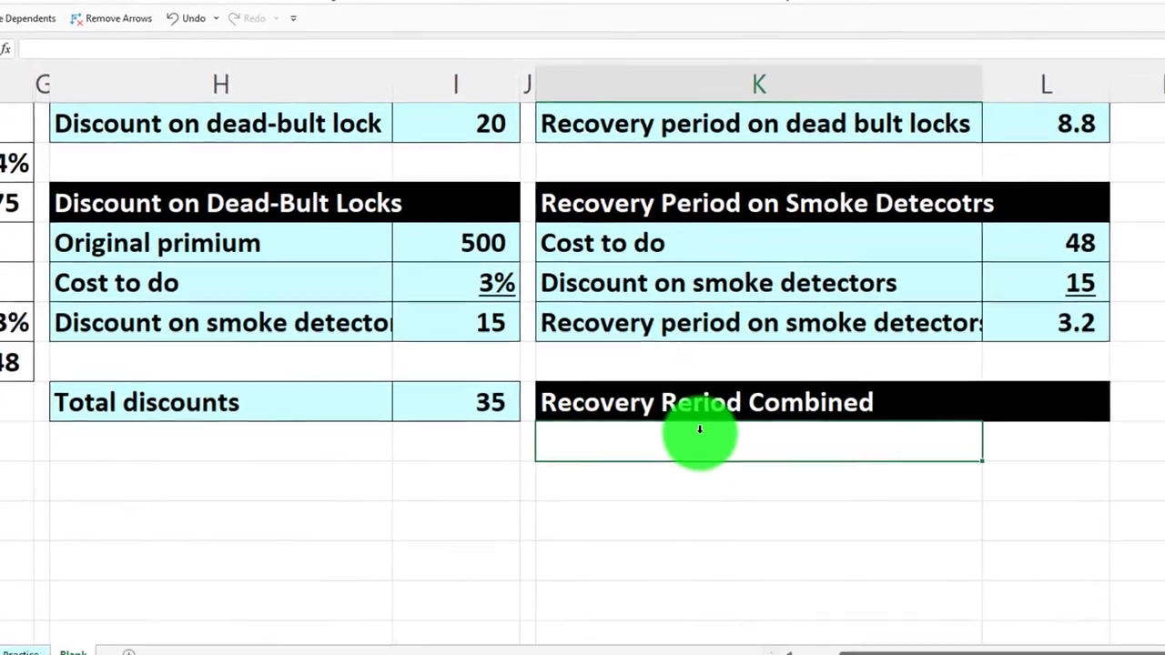
{"action": "type", "text": "="}
{"action": "key", "text": "Up"}
{"action": "key", "text": "Up"}
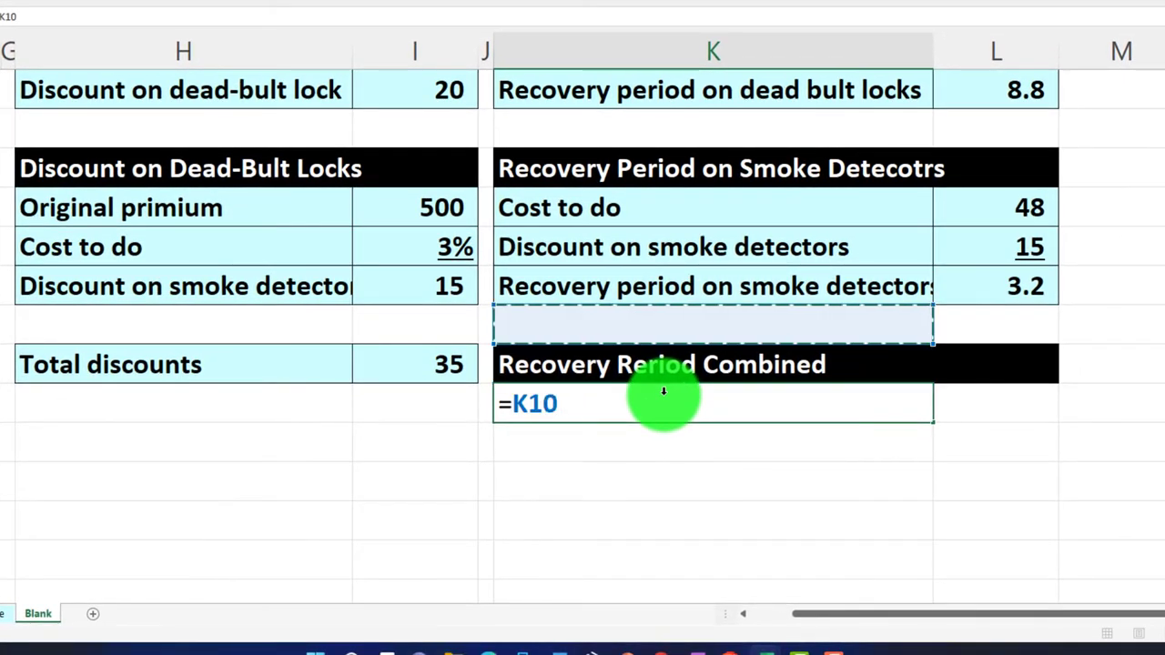
{"action": "key", "text": "BackSpace"}
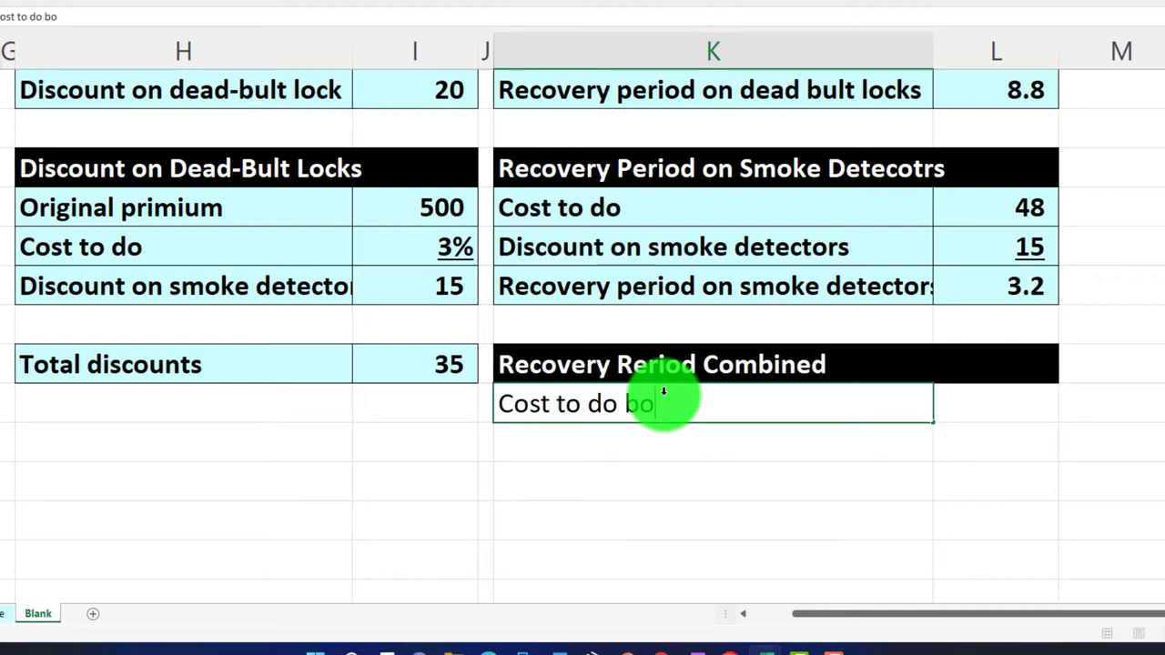
{"action": "key", "text": "Tab"}
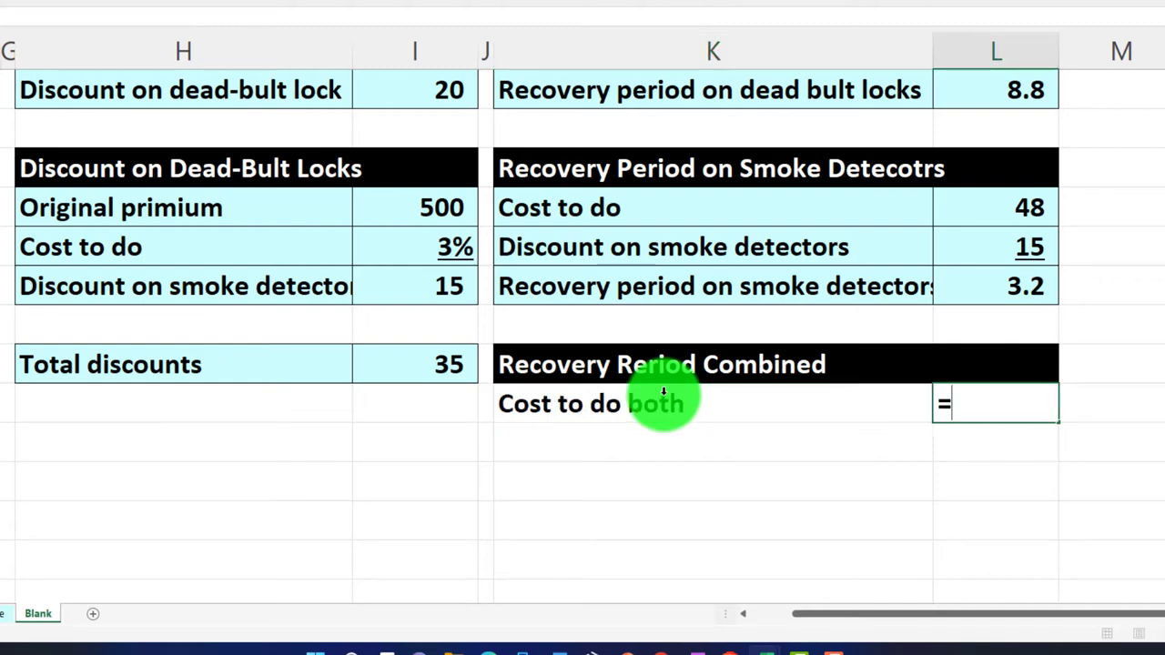
- Add the two installation costs in L12 with =L2+L7
{"action": "scroll", "coordinate": [664, 391], "scroll_direction": "up", "scroll_amount": 1}
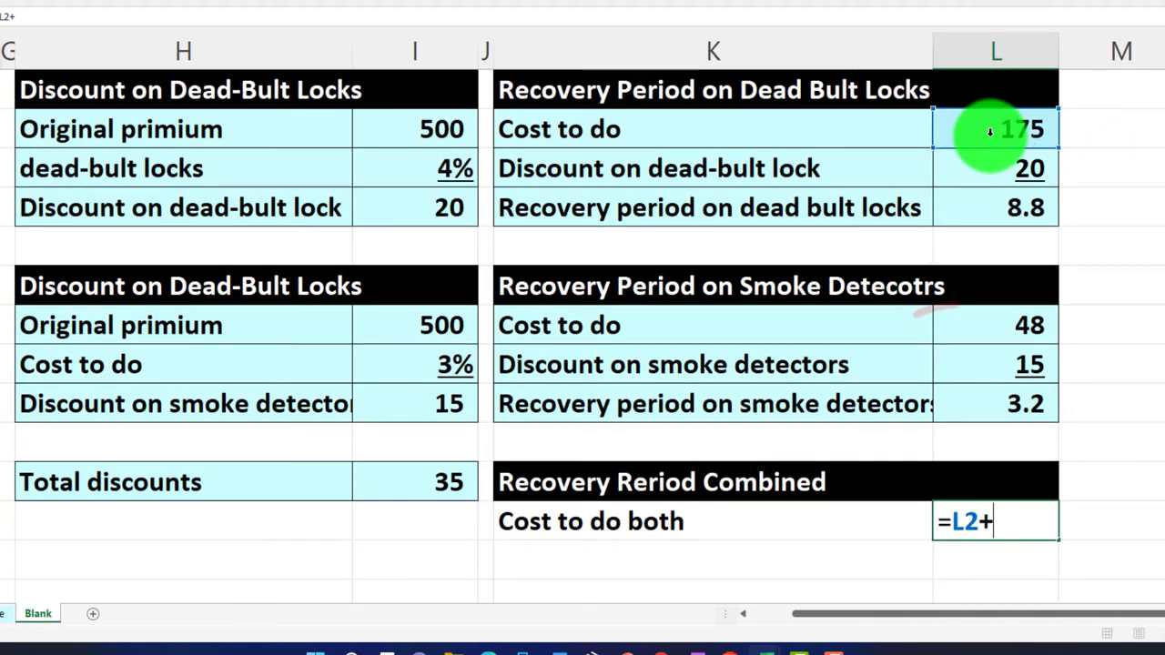
{"action": "key", "text": "Up"}
{"action": "key", "text": "Up"}
{"action": "key", "text": "Up"}
{"action": "key", "text": "Up"}
{"action": "key", "text": "Up"}
{"action": "key", "text": "Return"}
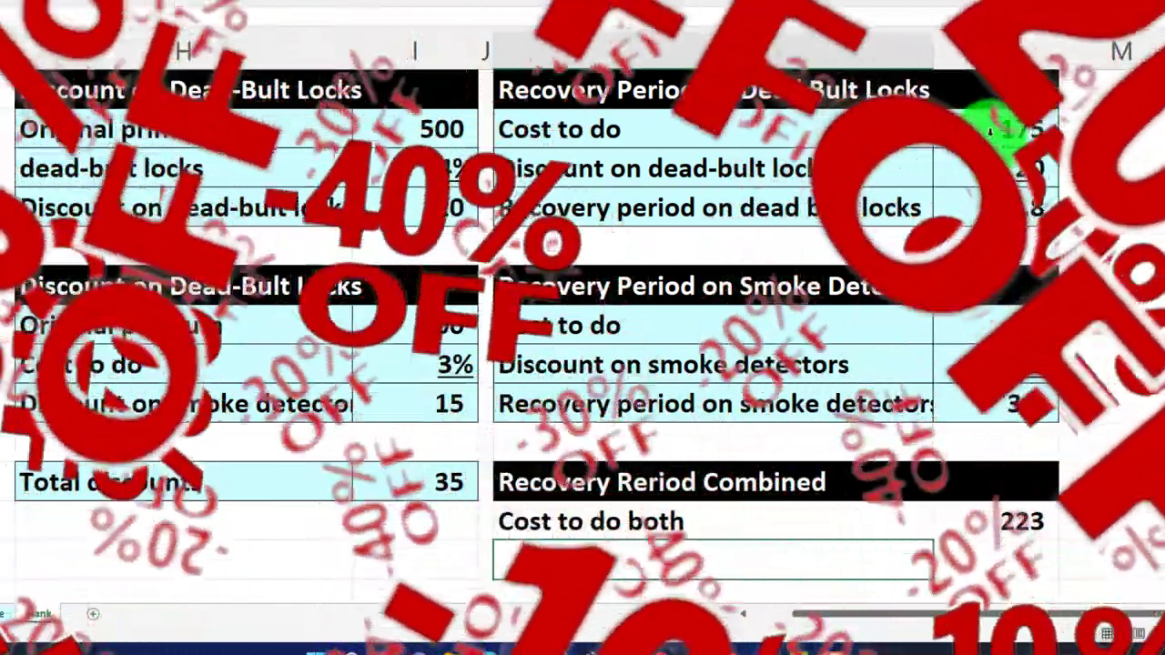
- Label K13 "Discount on both" and add the two discount amounts, I4 and I9, in L13
{"action": "key", "text": "Left"}
{"action": "type", "text": "D"}
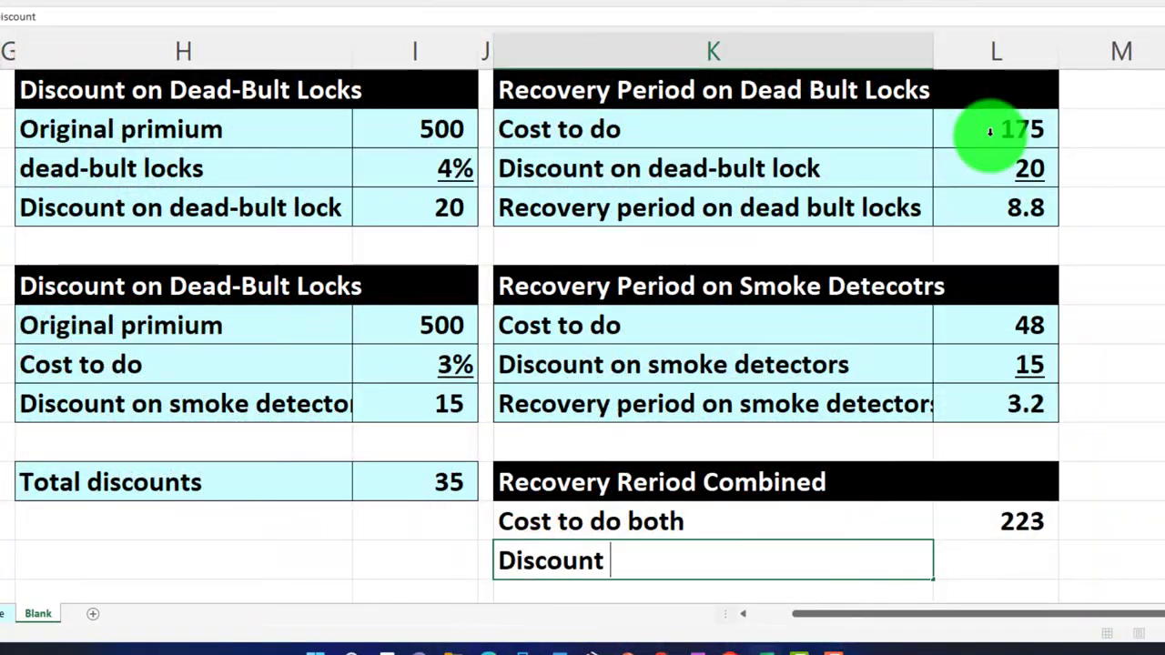
{"action": "key", "text": "Tab"}
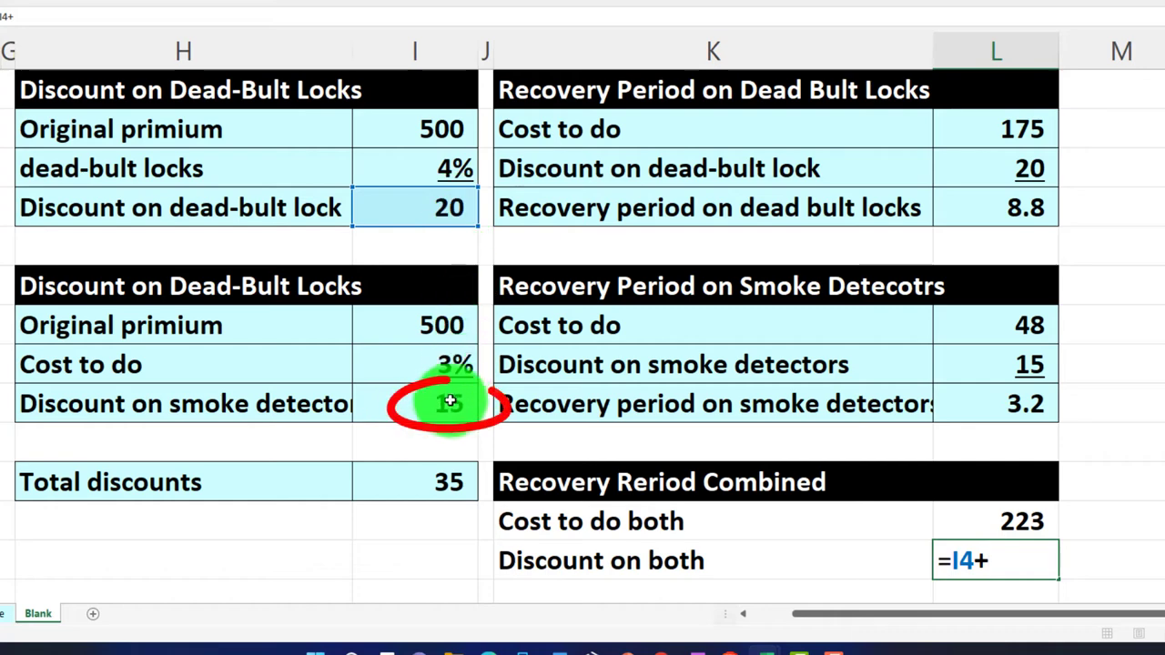
{"action": "key", "text": "Return"}
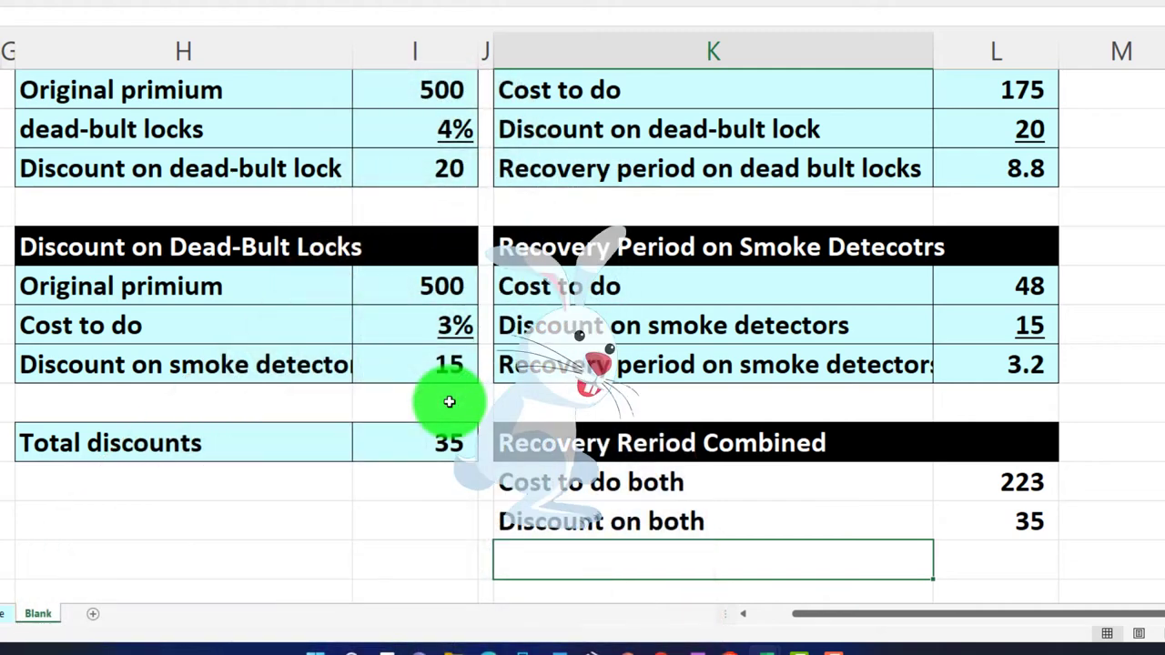
- Enter the label "Recovery period combined" in K14
{"action": "type", "text": "Reco"}
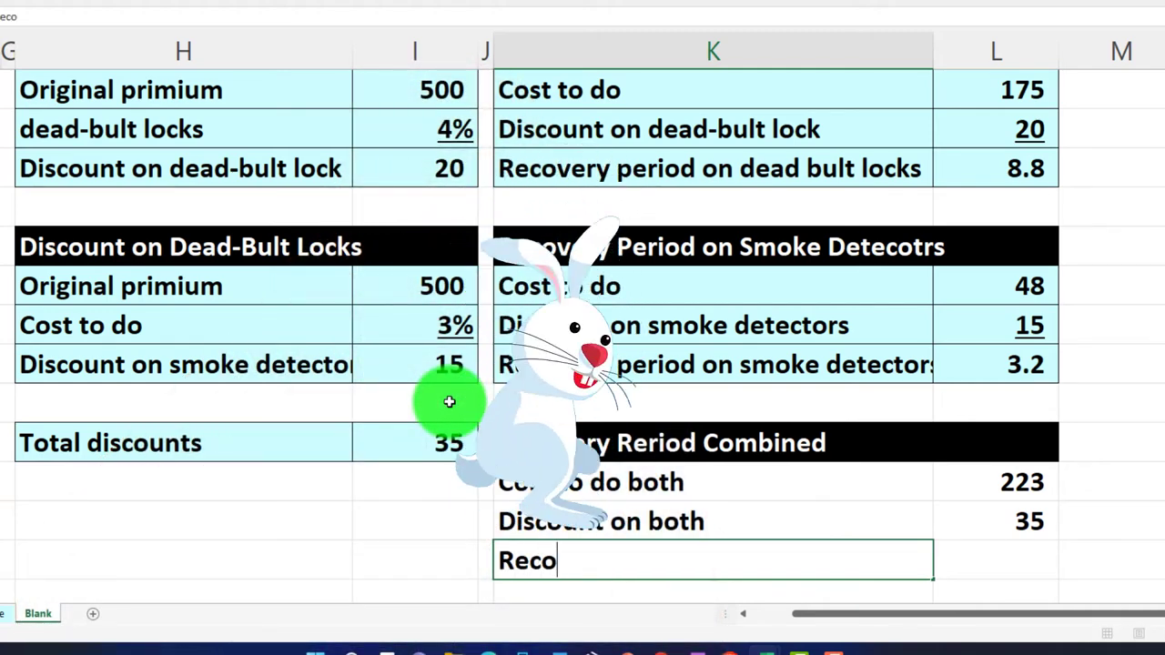
{"action": "type", "text": "very period combined"}
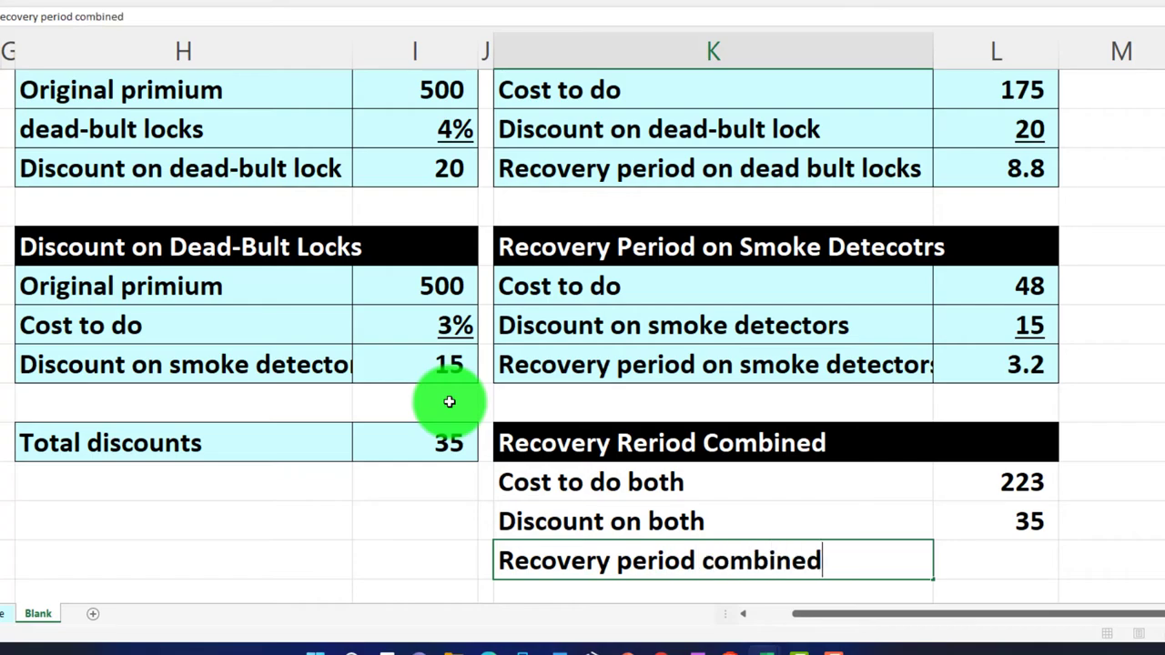
{"action": "key", "text": "Tab"}
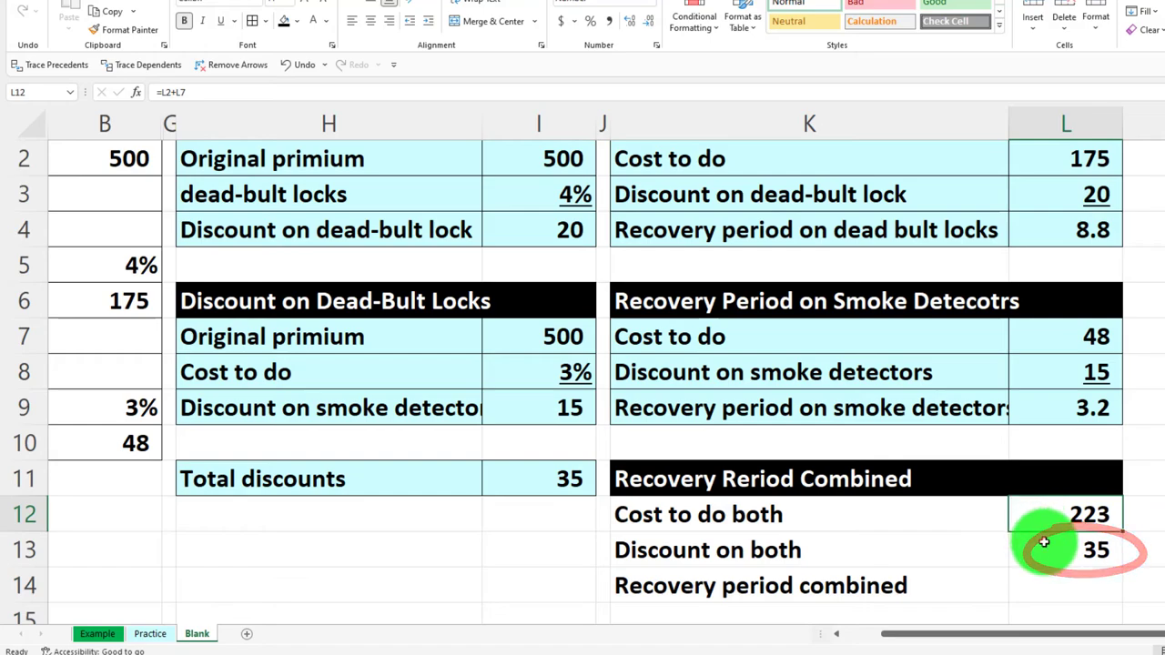
- Calculate the combined recovery period in L14 by dividing cost by discount with =L12/L13
{"action": "left_click", "coordinate": [1045, 578]}
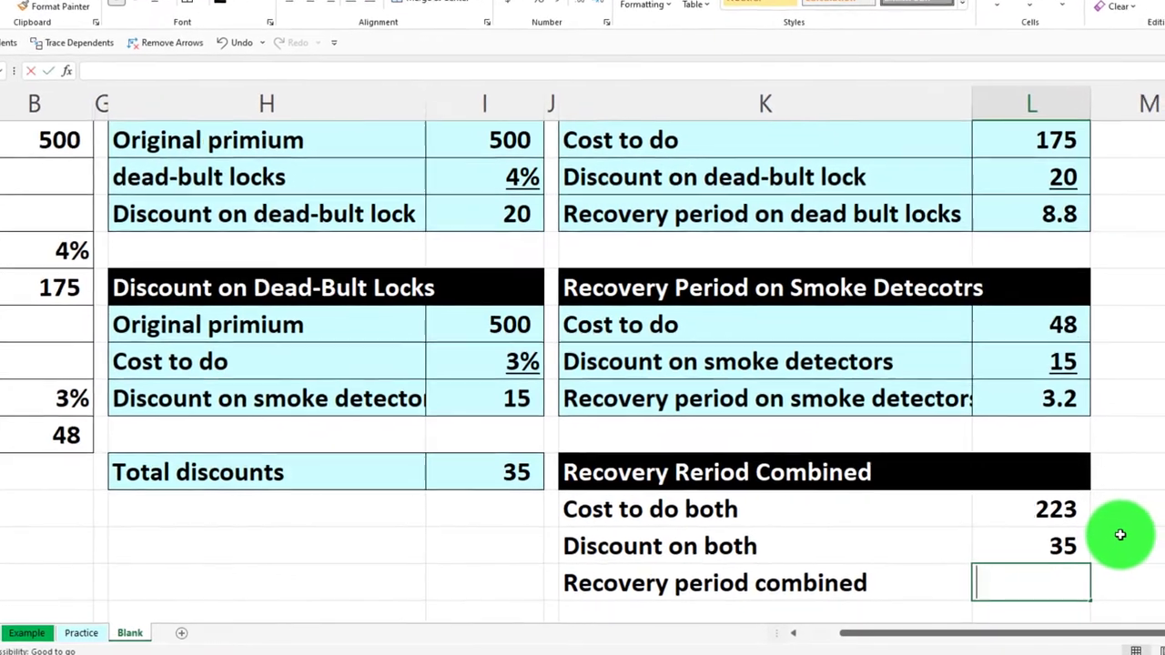
{"action": "type", "text": "="}
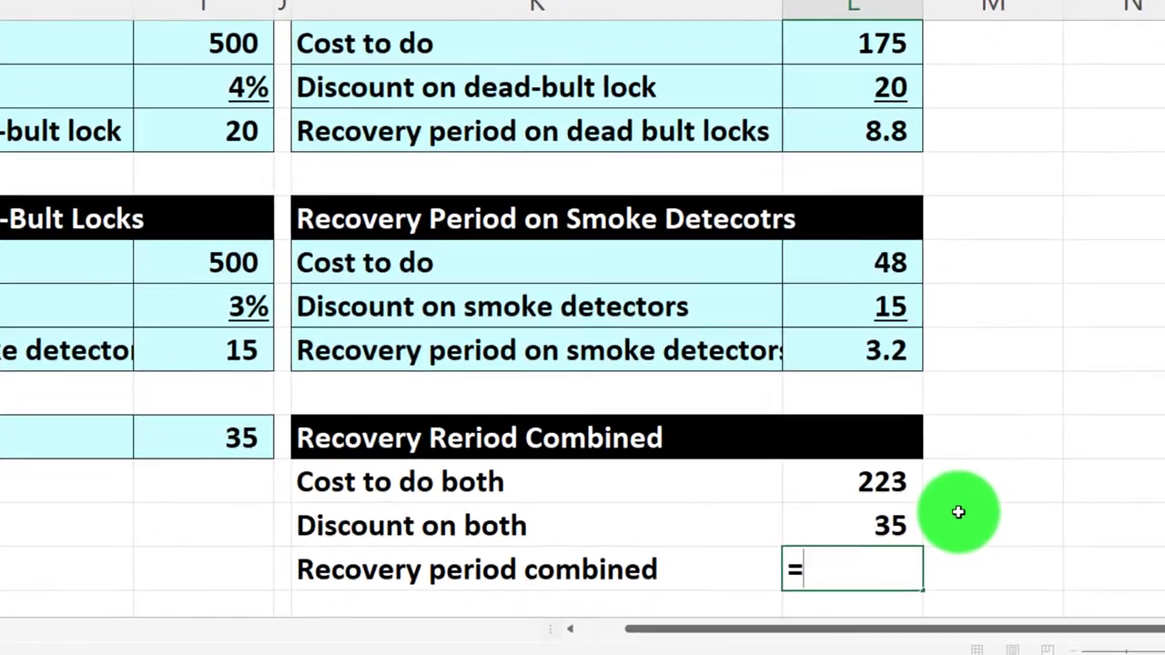
{"action": "key", "text": "Up"}
{"action": "key", "text": "Up"}
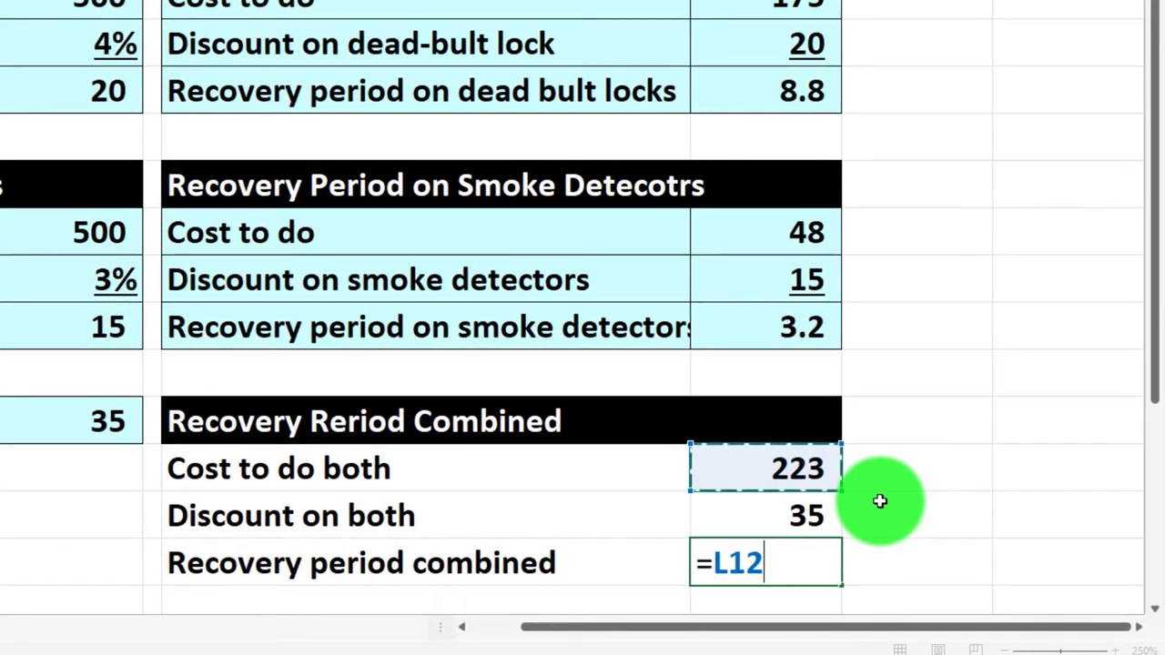
{"action": "type", "text": "/"}
{"action": "key", "text": "Up"}
{"action": "key", "text": "Return"}
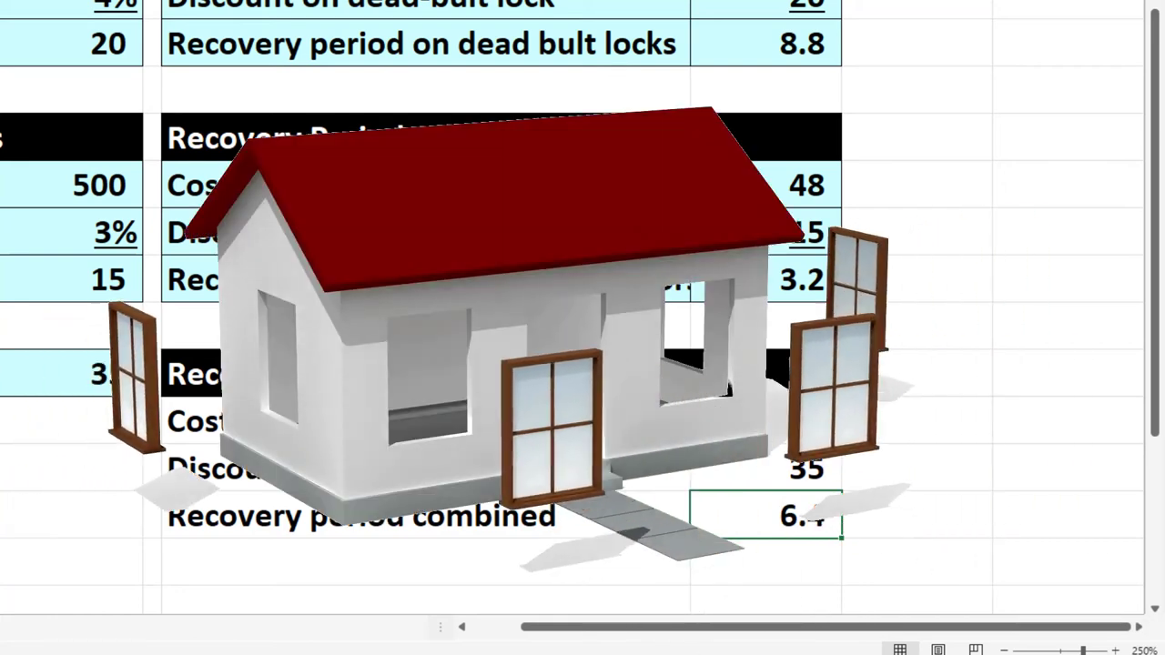
{"action": "left_click", "coordinate": [101, 494]}
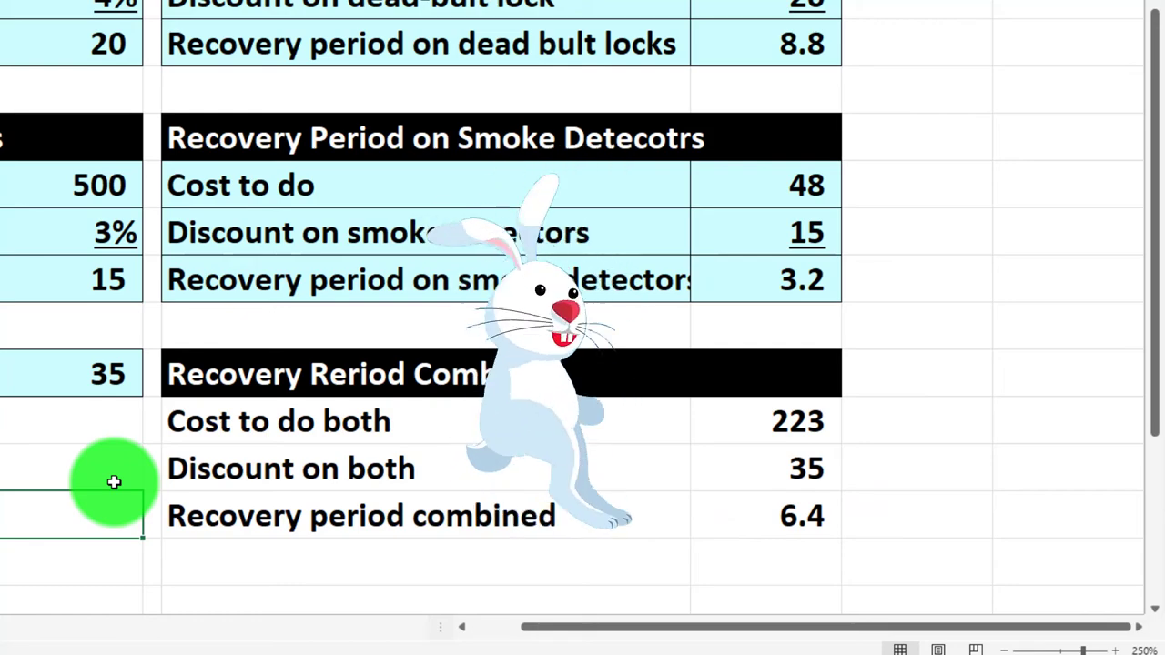
- Format the combined recovery rows K12:L14 with borders and the light blue fill used in the other tables
{"action": "left_click_drag", "start_coordinate": [238, 428], "coordinate": [743, 519]}
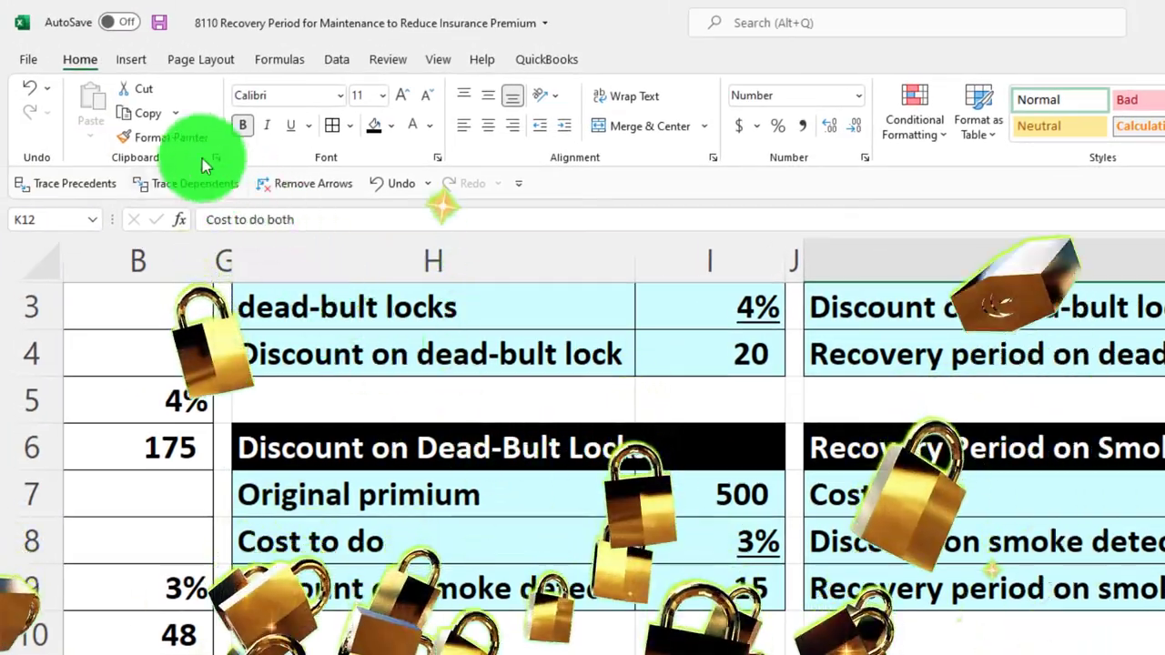
{"action": "left_click", "coordinate": [393, 126]}
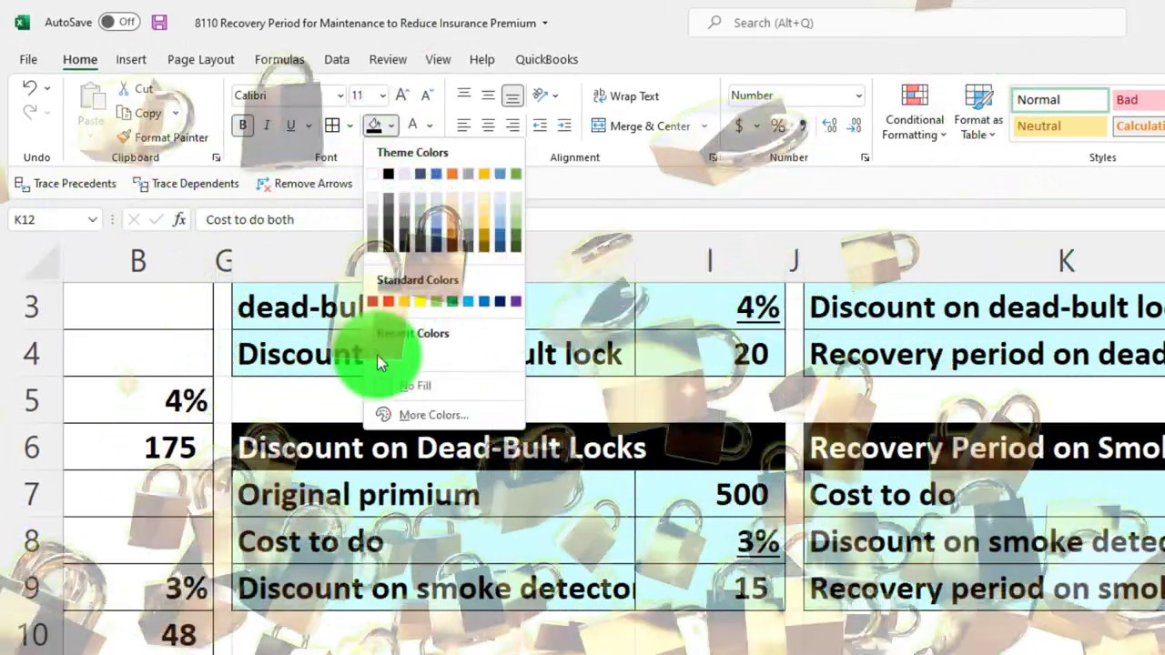
{"action": "left_click", "coordinate": [375, 355]}
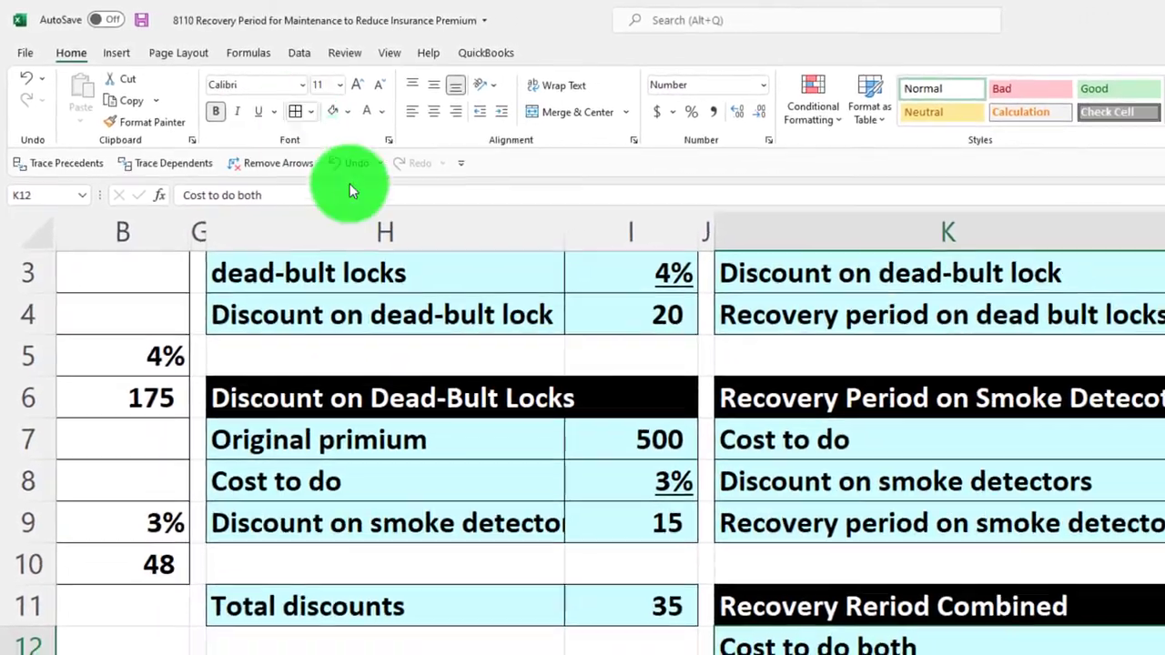
- Review the total discounts, the discount tables, the source data in columns A and B, and the recovery period tables
{"action": "left_click", "coordinate": [567, 540]}
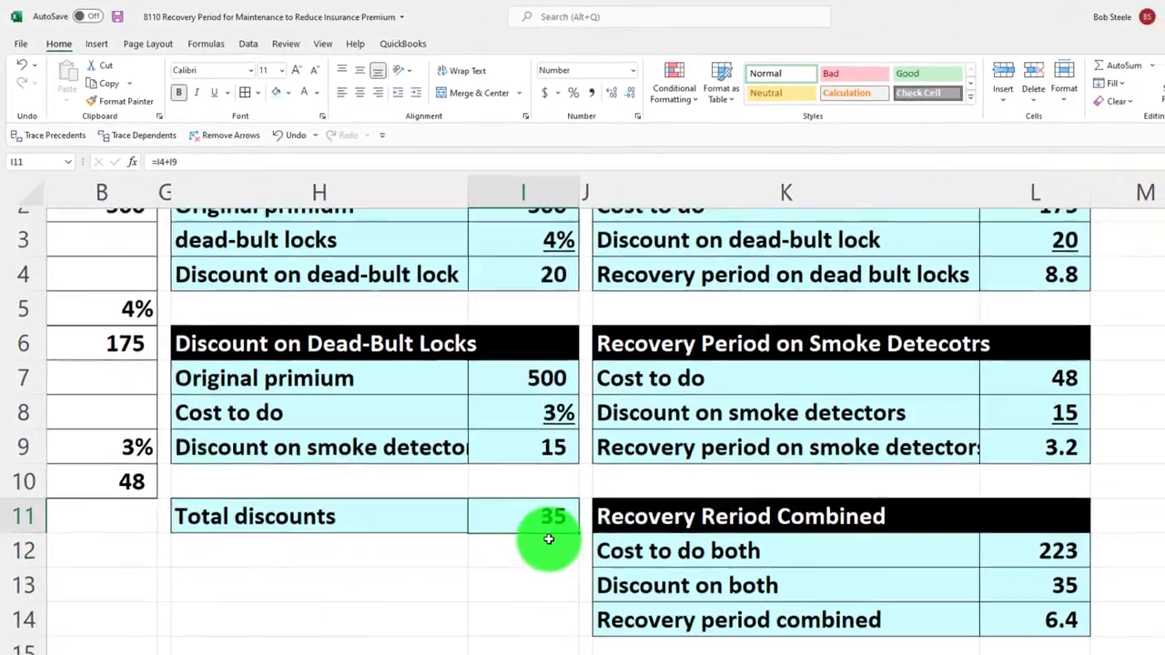
{"action": "scroll", "coordinate": [472, 470], "scroll_direction": "down", "scroll_amount": 1}
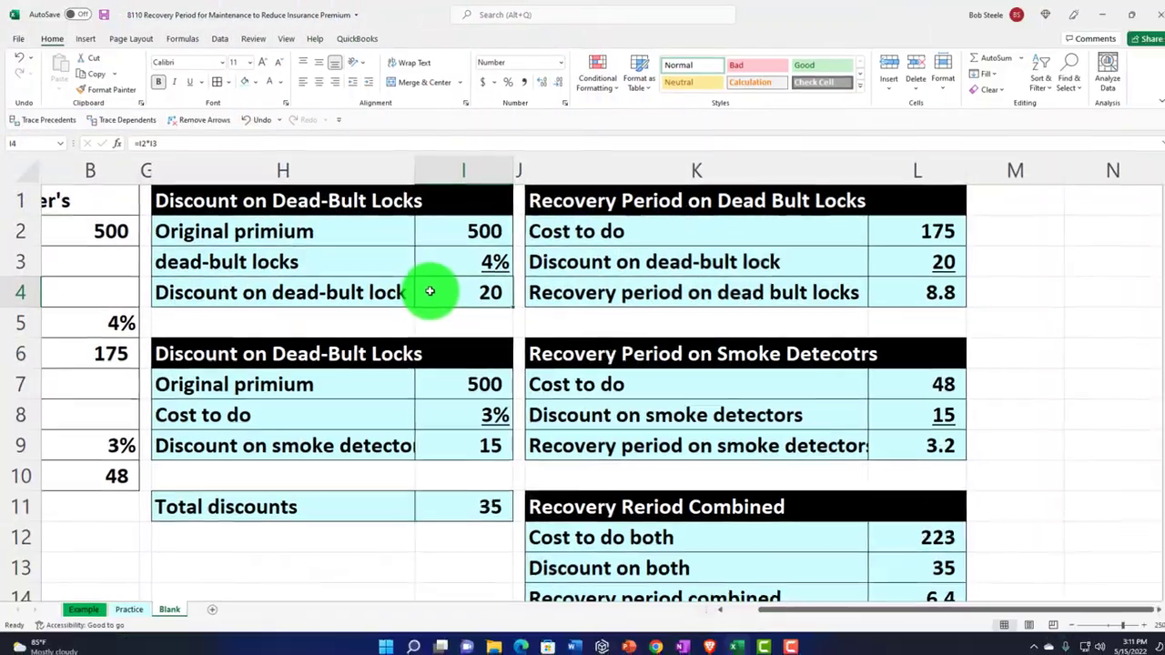
{"action": "scroll", "coordinate": [493, 335], "scroll_direction": "left", "scroll_amount": 2}
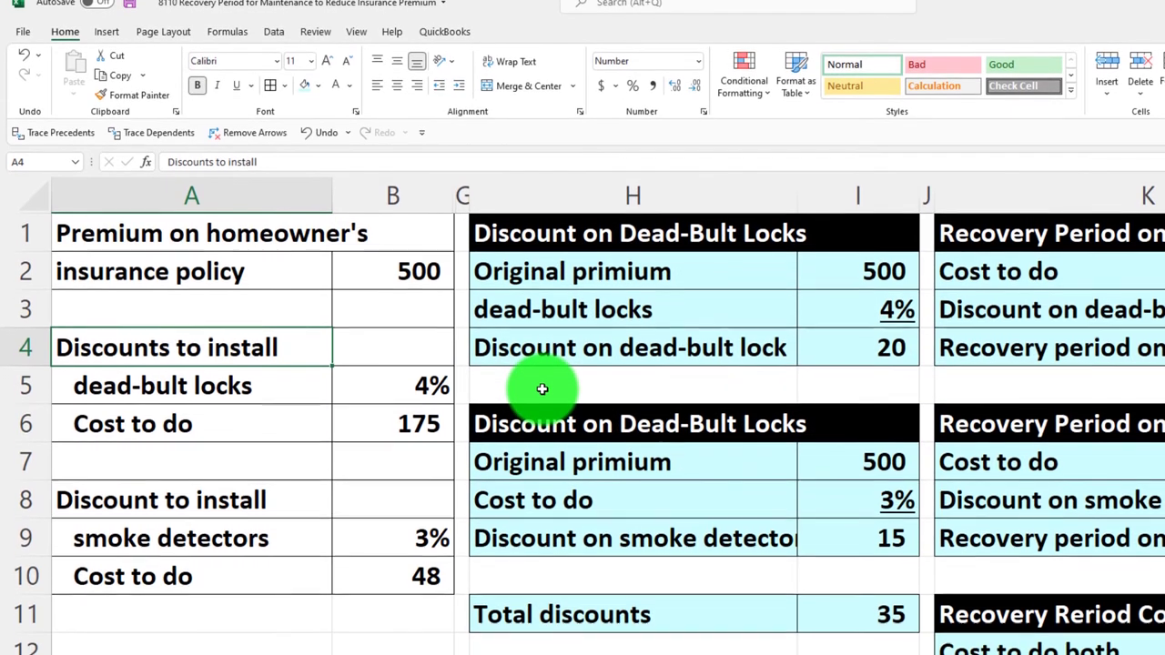
{"action": "key", "text": "Right"}
{"action": "key", "text": "Right"}
{"action": "key", "text": "Right"}
{"action": "key", "text": "Right"}
{"action": "key", "text": "Right"}
{"action": "key", "text": "Right"}
{"action": "key", "text": "Right"}
{"action": "key", "text": "Right"}
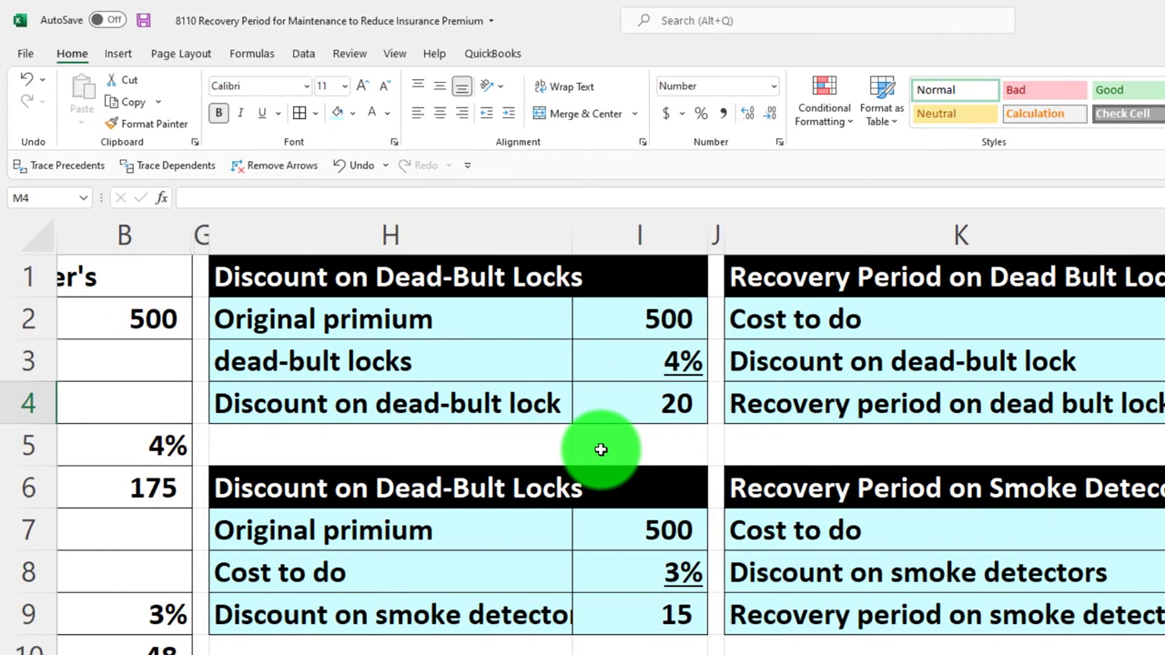
{"action": "key", "text": "Left"}
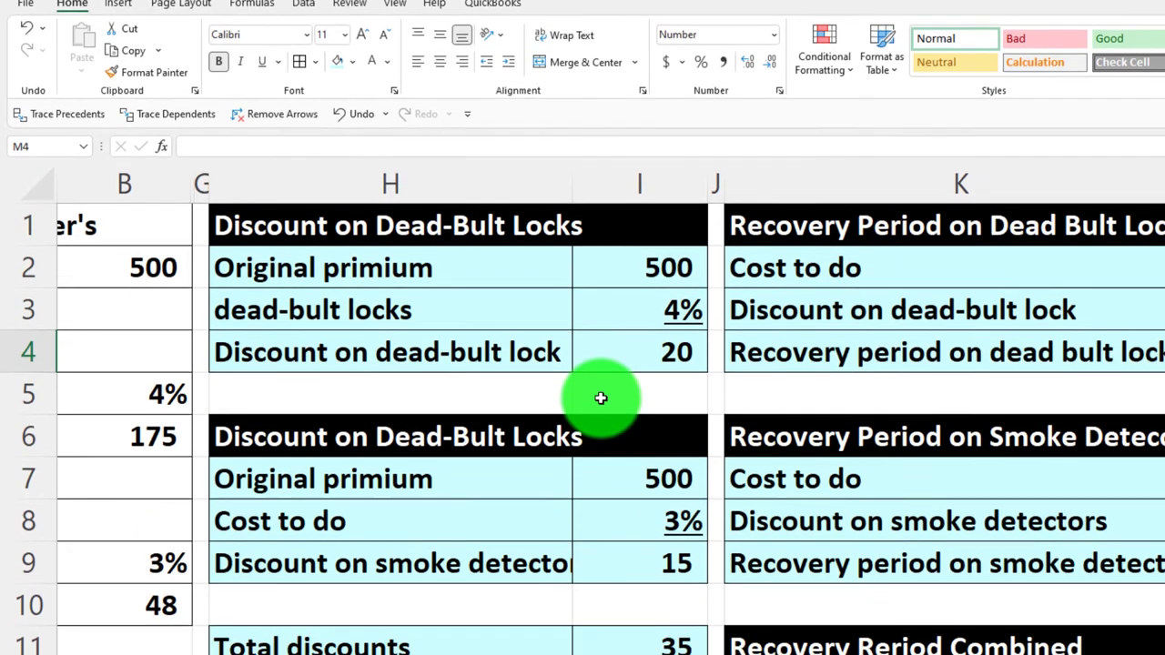
{"action": "key", "text": "Home"}
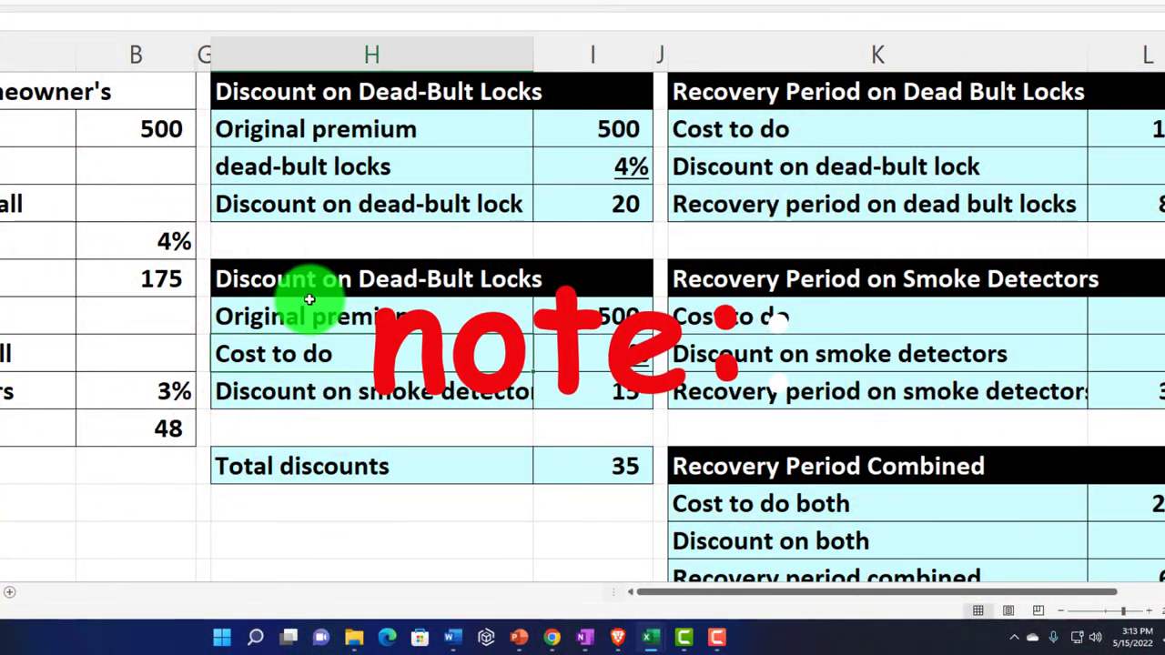
- Examine the dead-bult lock discount formula in I4 and its source discount rate in B5
{"action": "key", "text": "Right"}
{"action": "key", "text": "Right"}
{"action": "key", "text": "Right"}
{"action": "key", "text": "Right"}
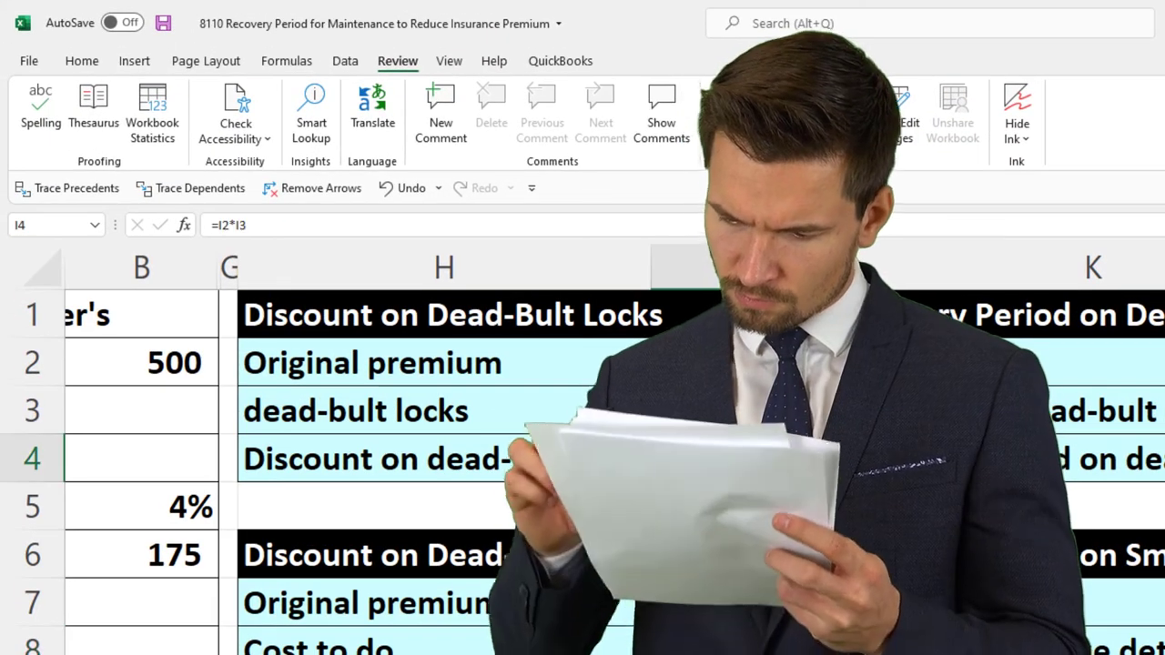
{"action": "left_click", "coordinate": [689, 506]}
{"action": "key", "text": "Left"}
{"action": "key", "text": "Left"}
{"action": "key", "text": "Left"}
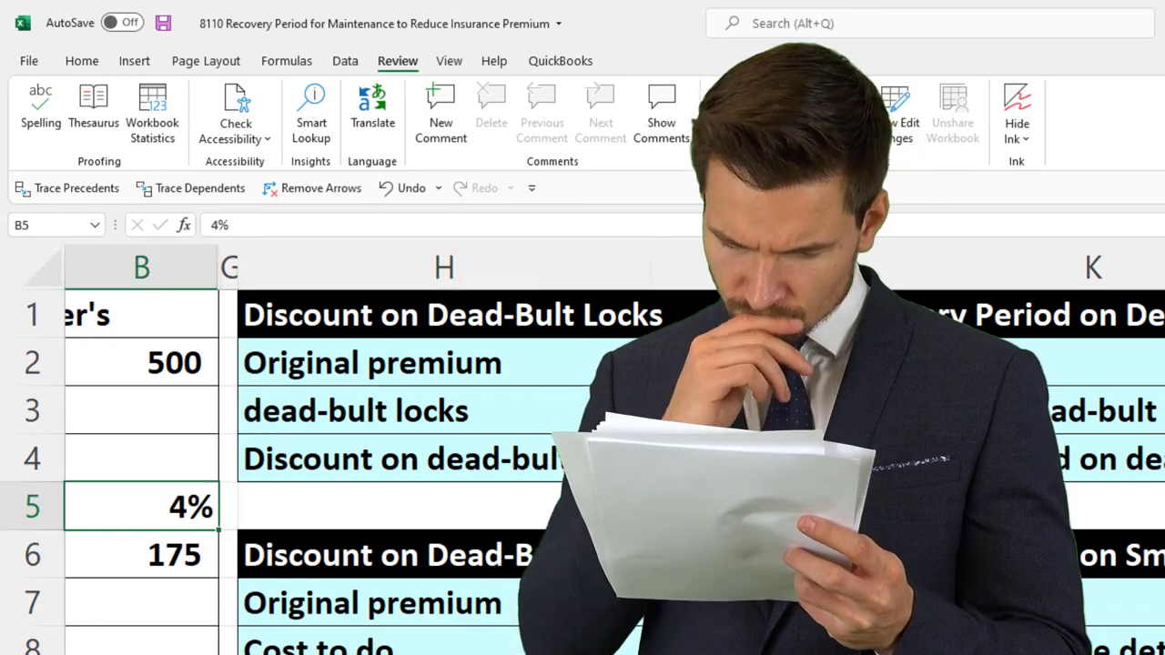